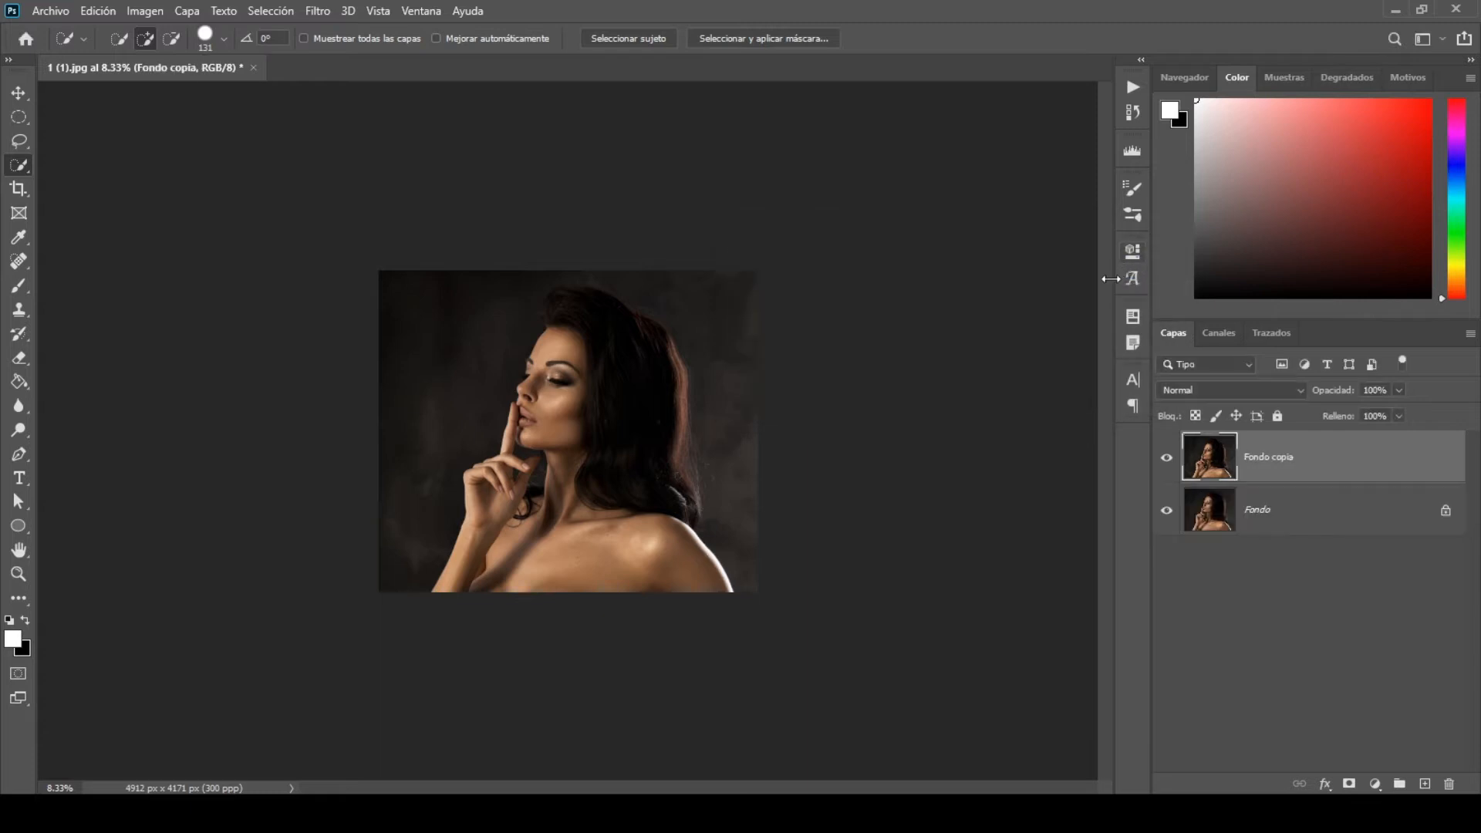
Step: Make a Quick Selection over the woman's hair, face, hand and shoulders on the Fondo copia layer
{"action": "key", "text": "ctrl+plus"}
{"action": "mouse_move", "coordinate": [557, 266]}
{"action": "left_mouse_down"}
{"action": "mouse_move", "coordinate": [576, 390]}
{"action": "mouse_move", "coordinate": [570, 532]}
{"action": "mouse_move", "coordinate": [591, 616]}
{"action": "left_mouse_up"}
{"action": "mouse_move", "coordinate": [569, 263]}
{"action": "left_mouse_down"}
{"action": "mouse_move", "coordinate": [605, 275]}
{"action": "mouse_move", "coordinate": [701, 473]}
{"action": "mouse_move", "coordinate": [557, 218]}
{"action": "mouse_move", "coordinate": [531, 254]}
{"action": "left_mouse_up"}
{"action": "left_click_drag", "start_coordinate": [483, 417], "coordinate": [444, 540]}
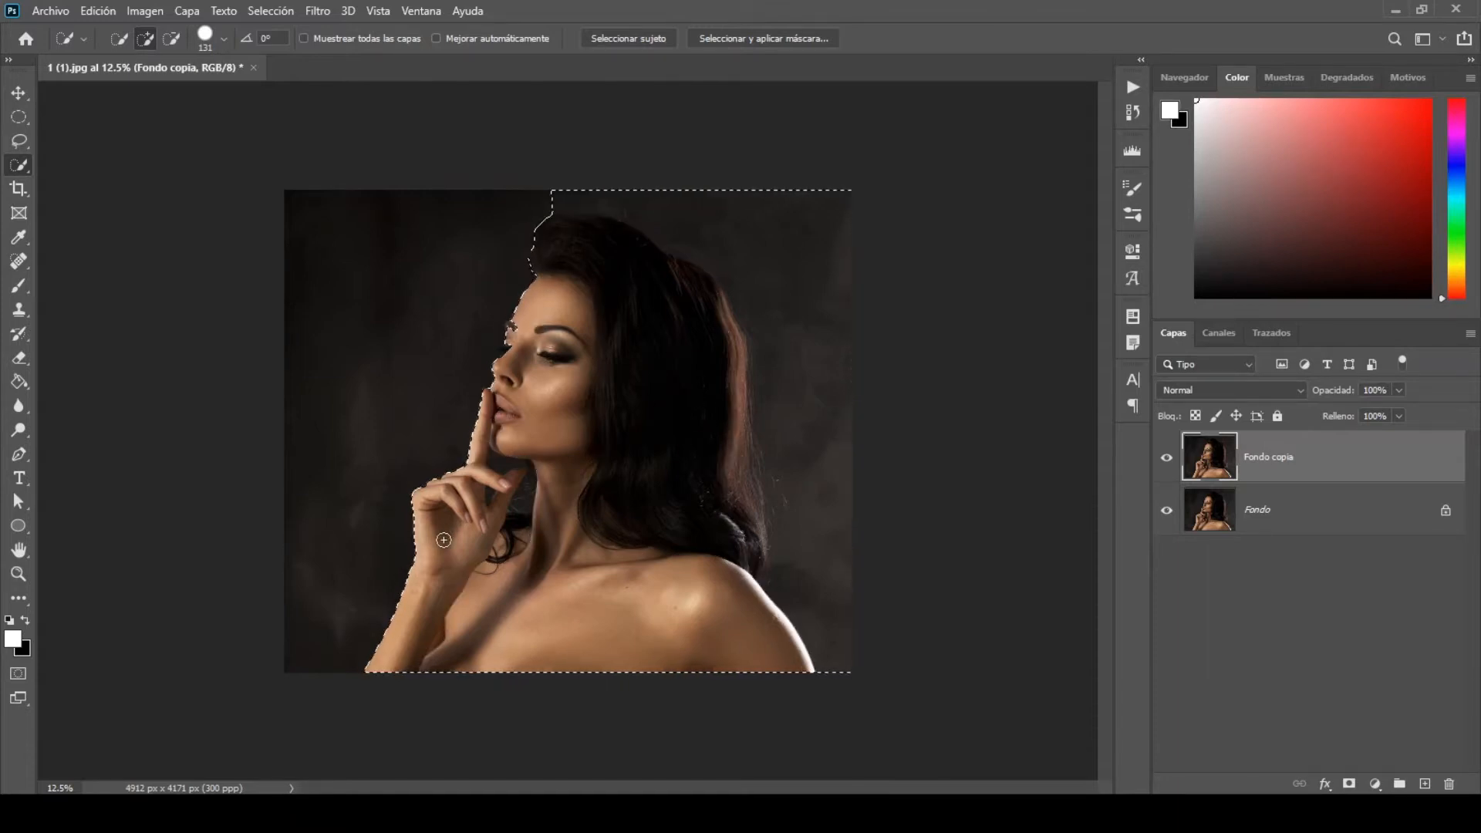
Step: Subtract the background around the hair from the selection and add back the missing outer strands of hair
{"action": "left_click", "coordinate": [174, 40]}
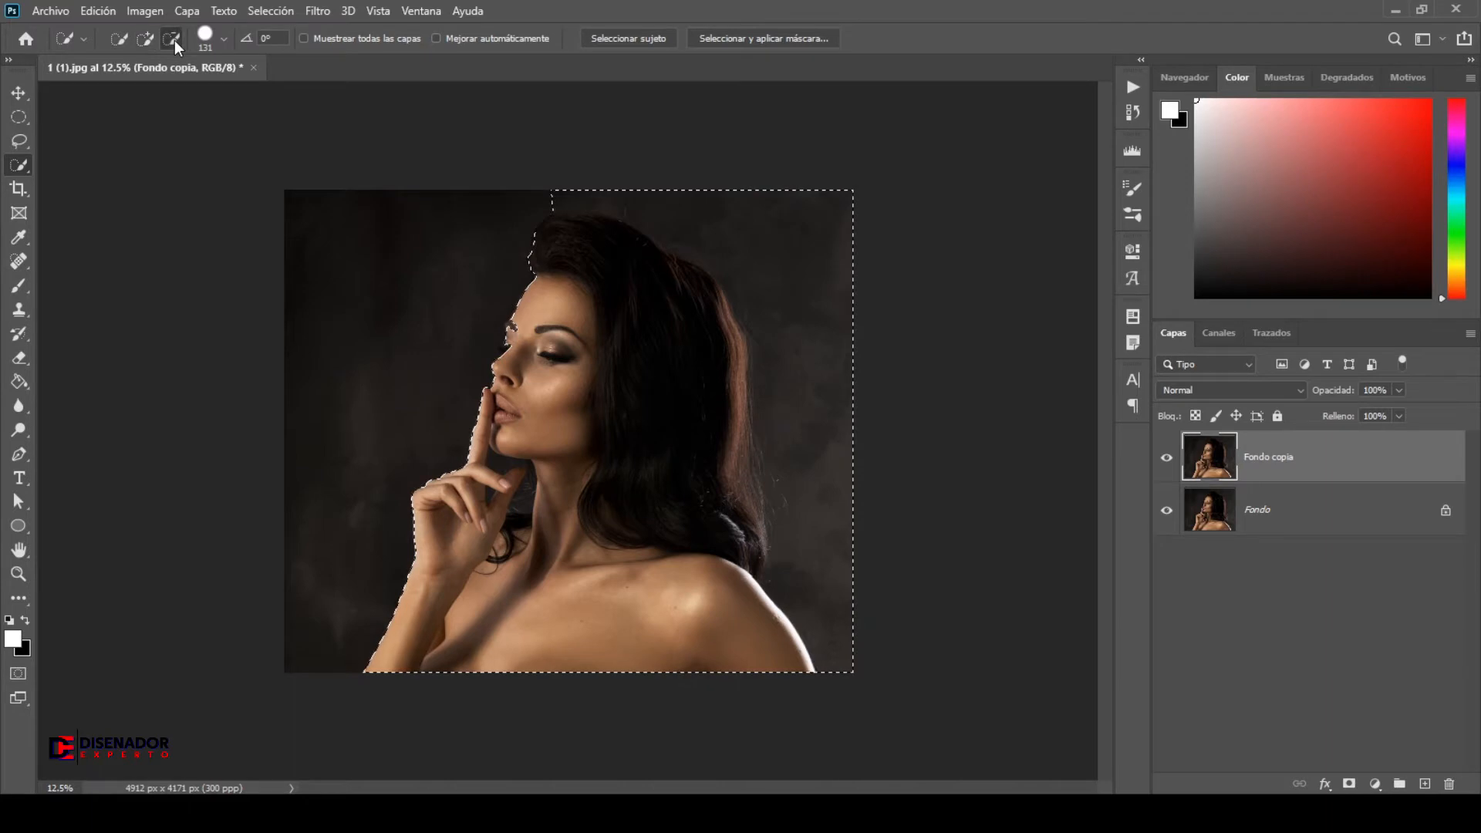
{"action": "mouse_move", "coordinate": [552, 195]}
{"action": "left_mouse_down"}
{"action": "mouse_move", "coordinate": [652, 211]}
{"action": "mouse_move", "coordinate": [738, 251]}
{"action": "mouse_move", "coordinate": [795, 349]}
{"action": "mouse_move", "coordinate": [807, 438]}
{"action": "left_mouse_up"}
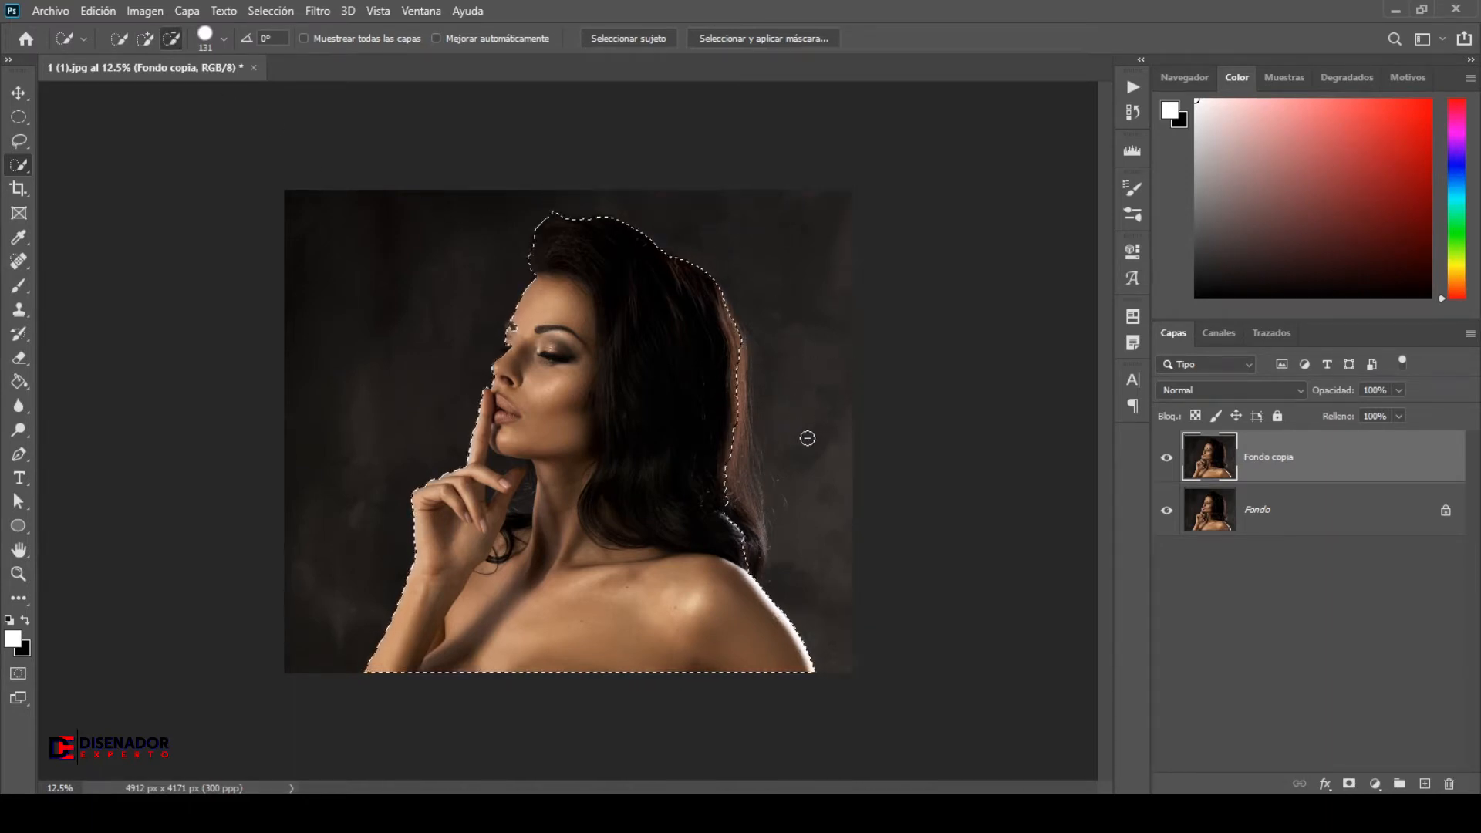
{"action": "left_click", "coordinate": [150, 45]}
{"action": "mouse_move", "coordinate": [730, 336]}
{"action": "left_mouse_down"}
{"action": "mouse_move", "coordinate": [738, 513]}
{"action": "mouse_move", "coordinate": [750, 539]}
{"action": "mouse_move", "coordinate": [782, 533]}
{"action": "left_mouse_up"}
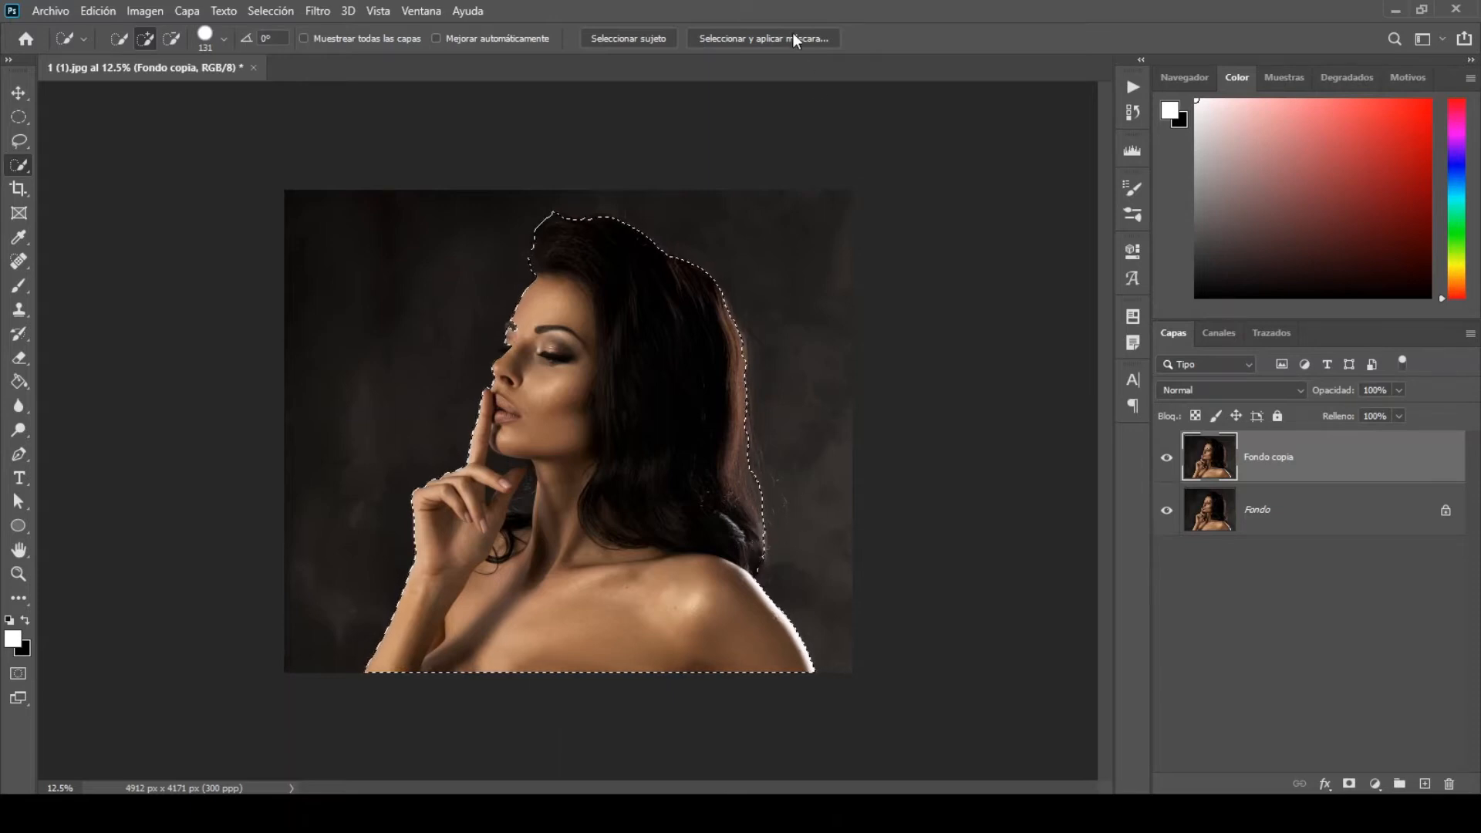
Step: Open Select and Mask for the selection and set Redondeado to 5, Desvanecer to 1.9 px and Contraste to 9%
{"action": "left_click", "coordinate": [793, 34]}
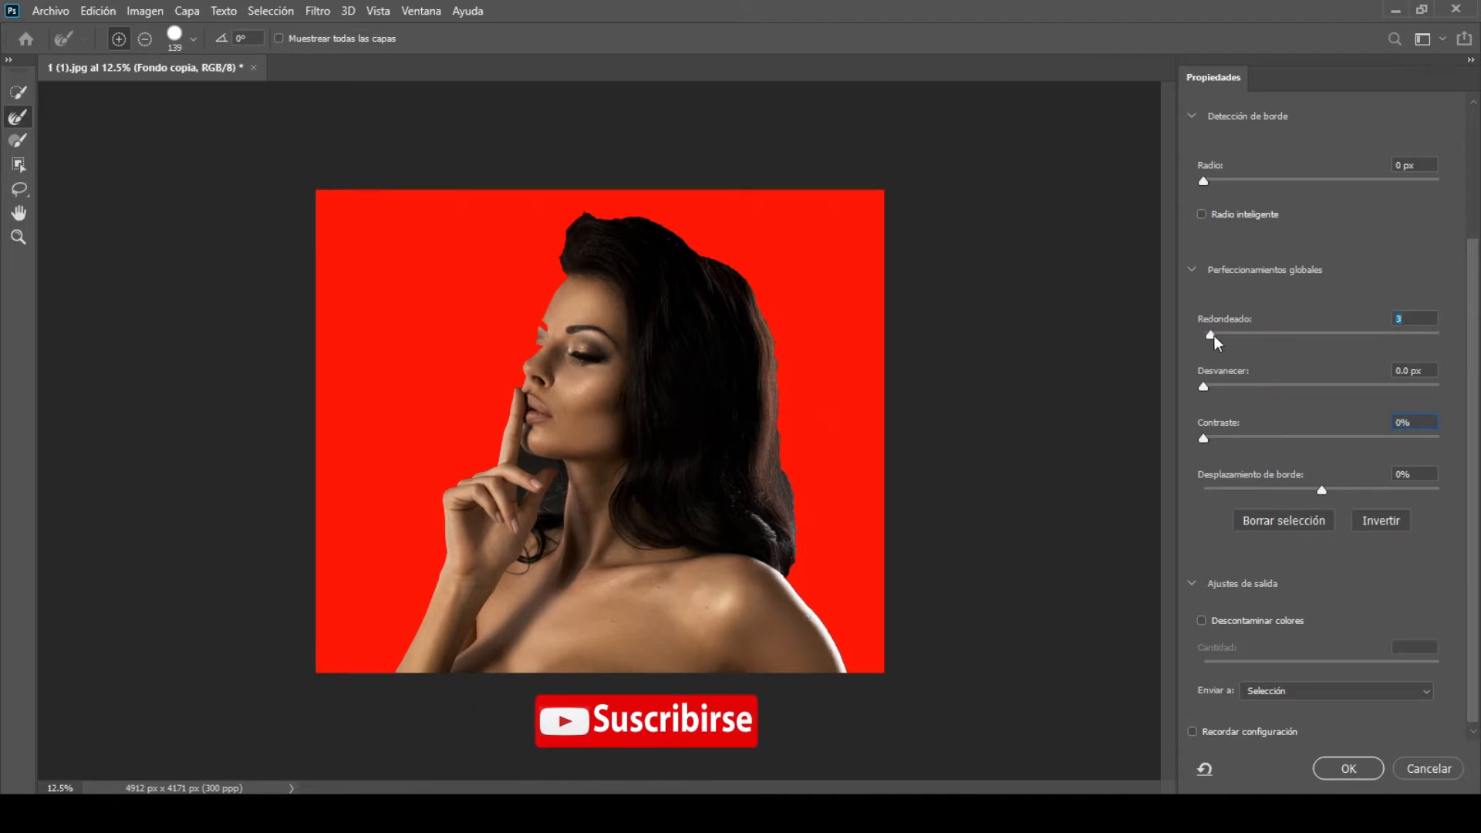
{"action": "left_click_drag", "start_coordinate": [1205, 338], "coordinate": [1222, 439]}
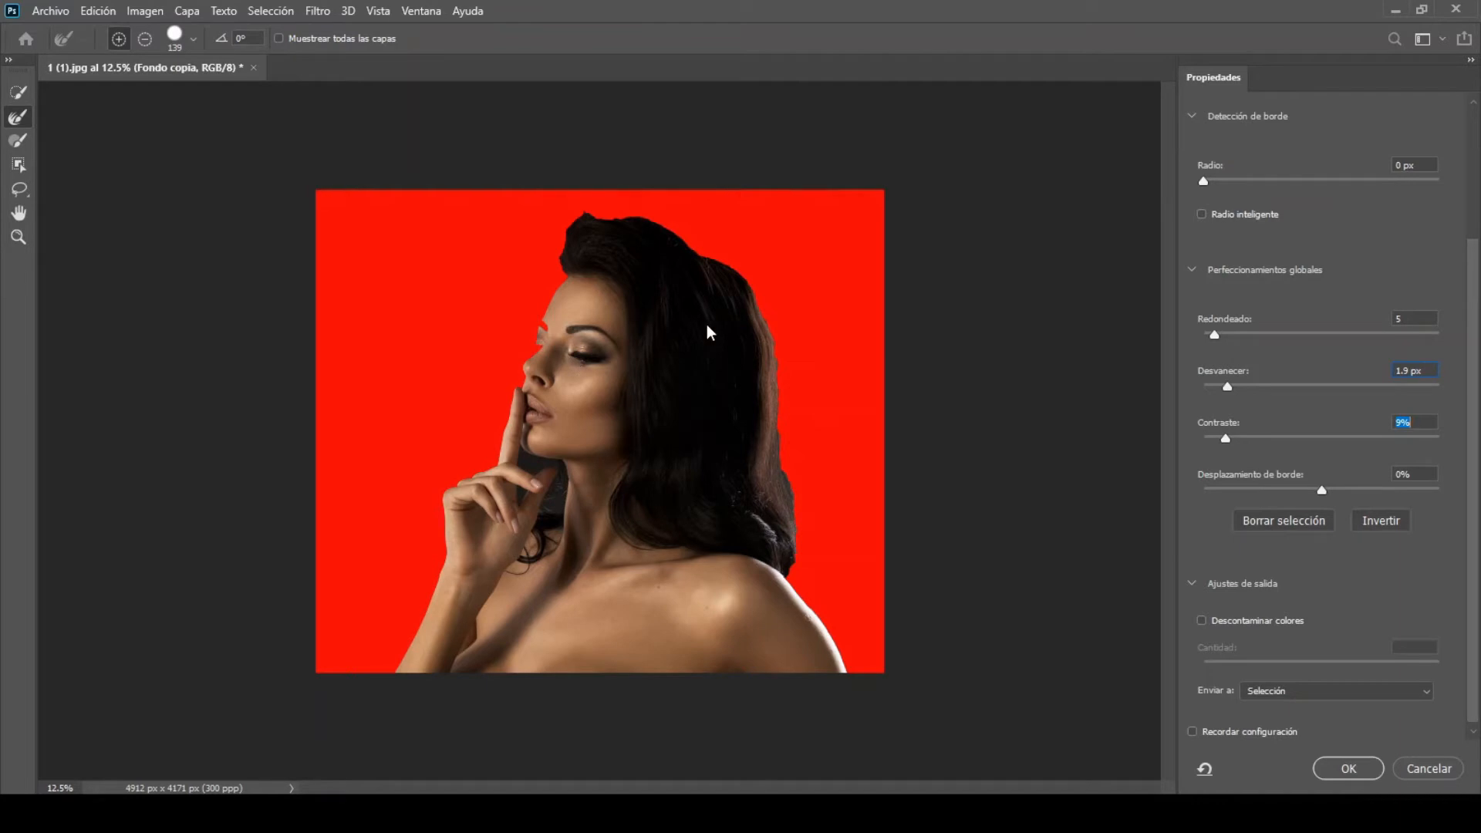
Step: Refine the selection edge with the Refine Edge brush all around the hair, from the forehead hairline to the shoulder
{"action": "left_click_drag", "start_coordinate": [701, 318], "coordinate": [764, 325]}
{"action": "mouse_move", "coordinate": [572, 126]}
{"action": "left_mouse_down"}
{"action": "mouse_move", "coordinate": [714, 142]}
{"action": "mouse_move", "coordinate": [883, 256]}
{"action": "mouse_move", "coordinate": [934, 385]}
{"action": "mouse_move", "coordinate": [943, 601]}
{"action": "mouse_move", "coordinate": [969, 715]}
{"action": "left_mouse_up"}
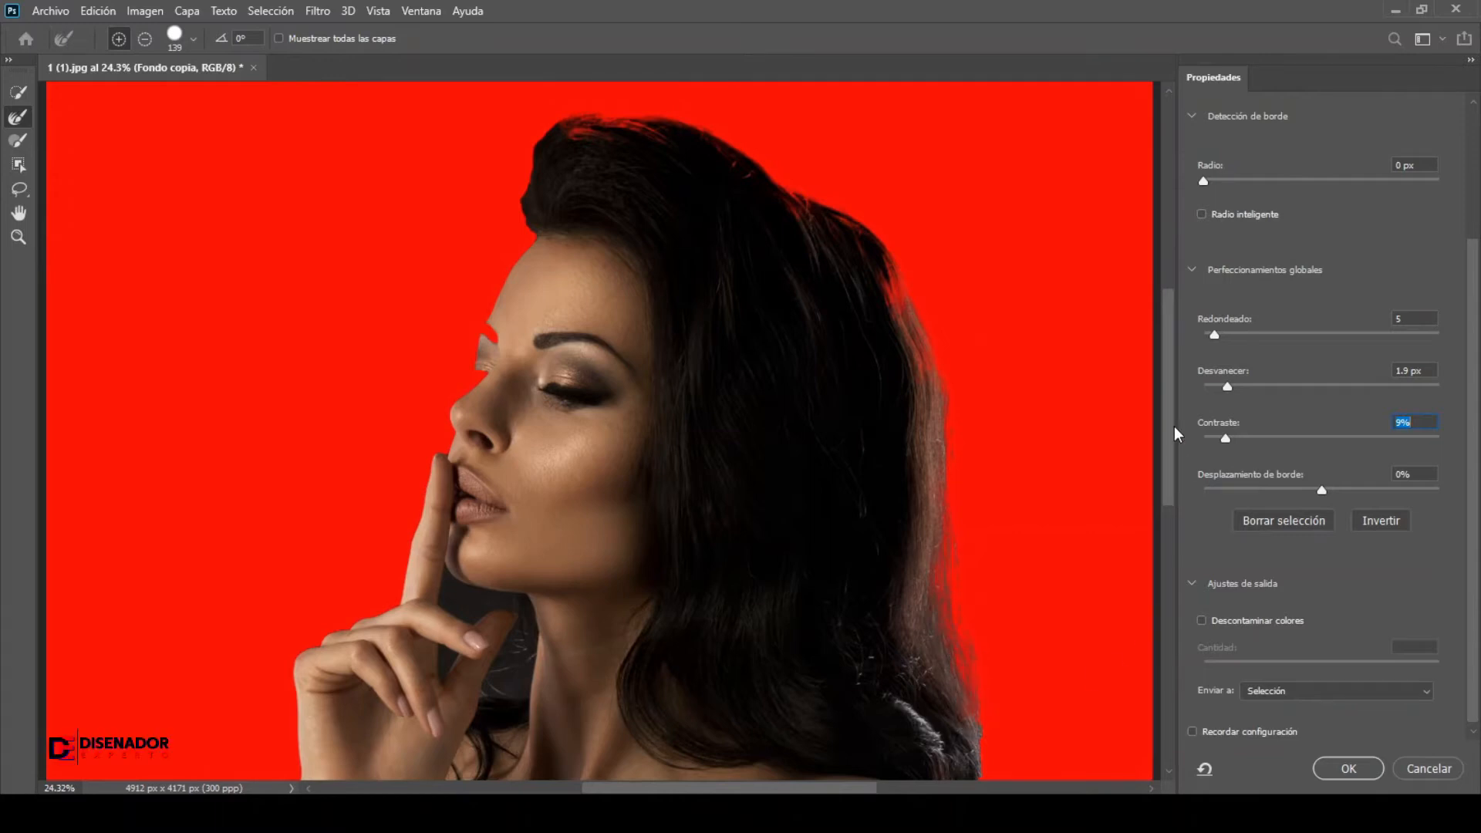
{"action": "left_click_drag", "start_coordinate": [1173, 426], "coordinate": [1174, 502]}
{"action": "left_click_drag", "start_coordinate": [969, 536], "coordinate": [966, 608]}
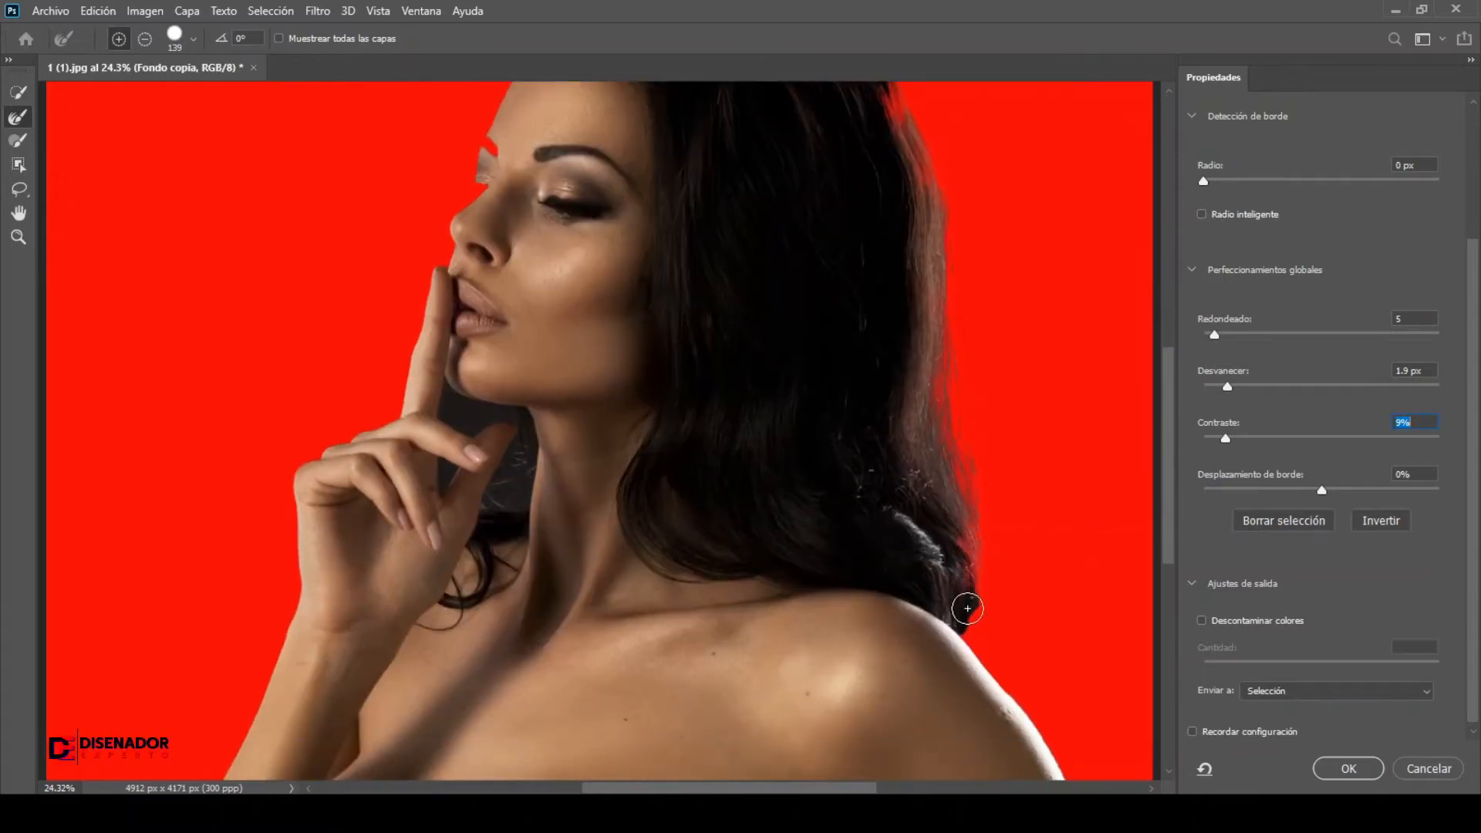
{"action": "left_click_drag", "start_coordinate": [1170, 486], "coordinate": [1169, 393]}
{"action": "mouse_move", "coordinate": [557, 245]}
{"action": "left_mouse_down"}
{"action": "mouse_move", "coordinate": [529, 298]}
{"action": "mouse_move", "coordinate": [531, 336]}
{"action": "left_mouse_up"}
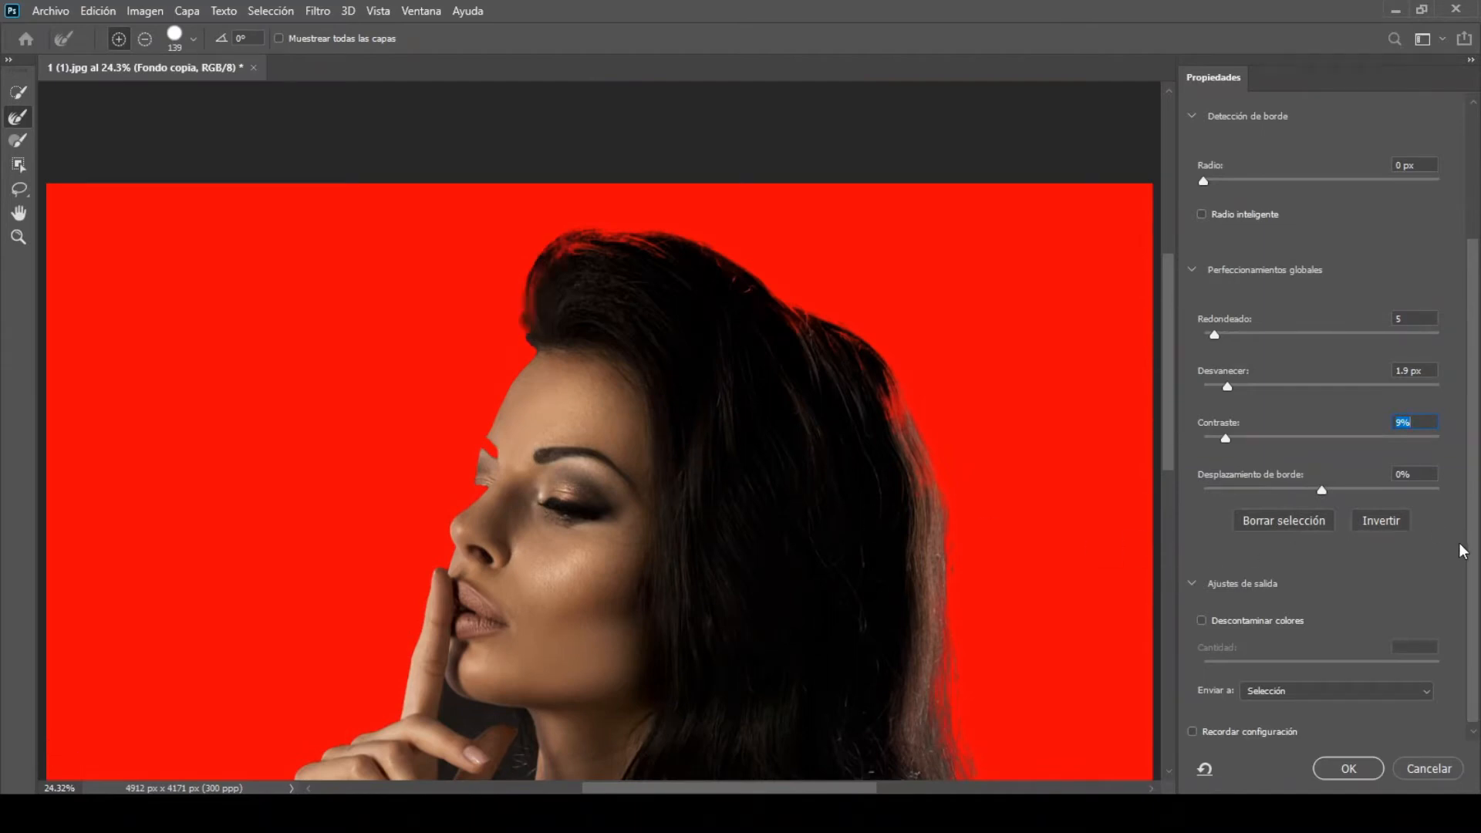
Step: Output the refined selection as a layer mask (Máscara de capa) on the Fondo copia layer
{"action": "left_click_drag", "start_coordinate": [1474, 602], "coordinate": [1476, 696]}
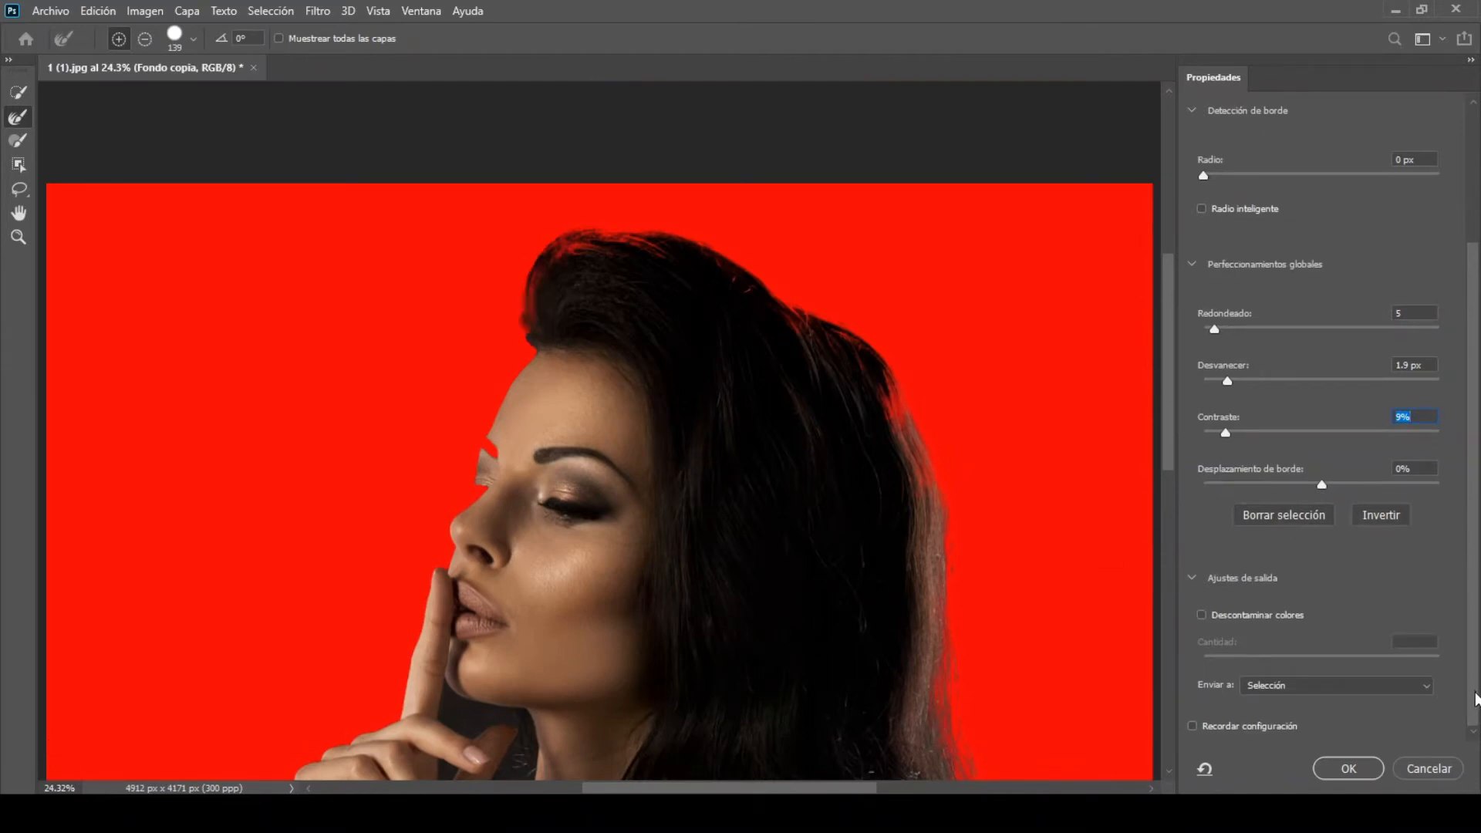
{"action": "left_click", "coordinate": [1409, 694]}
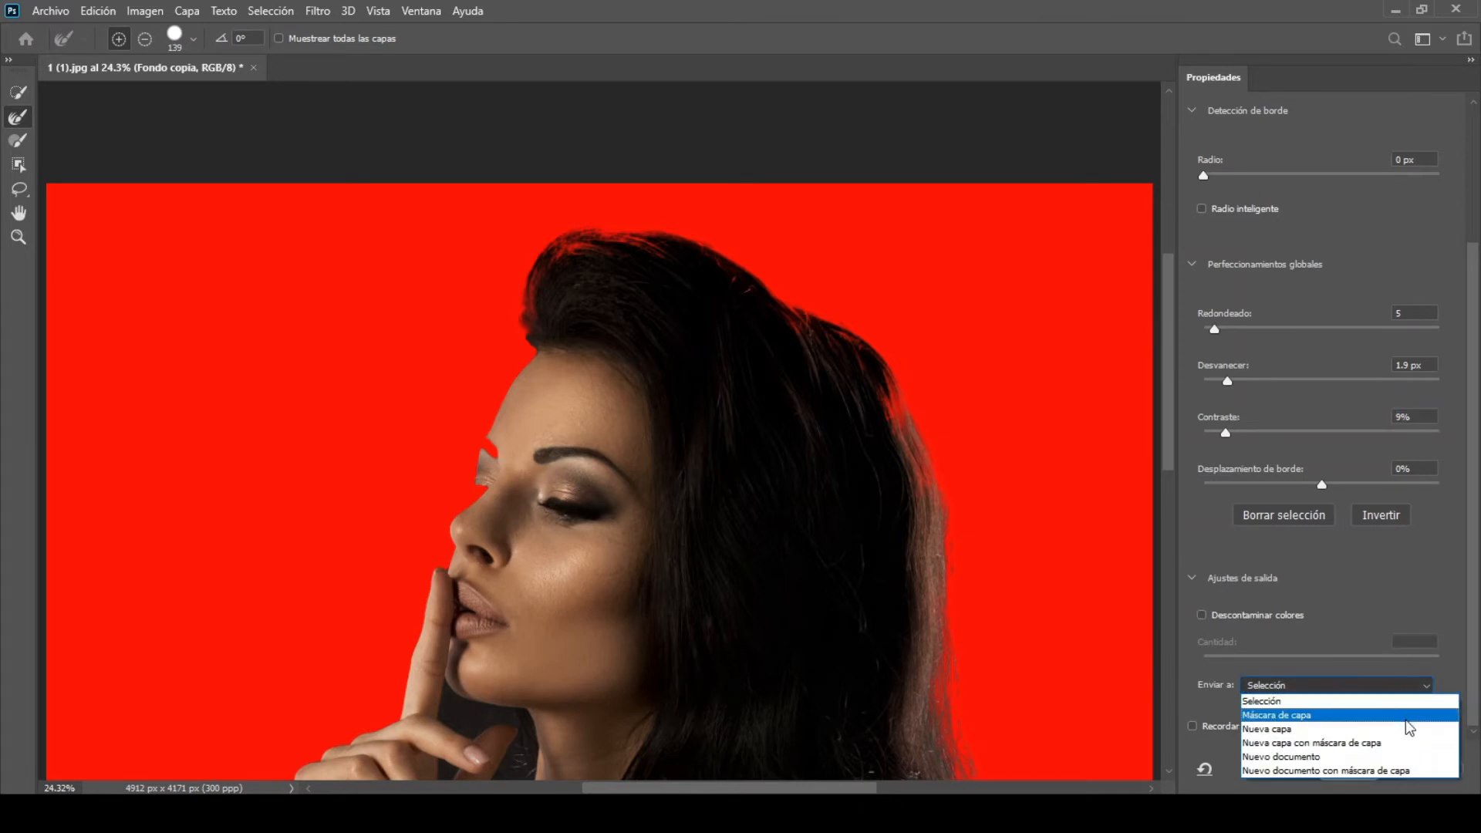
{"action": "left_click", "coordinate": [1406, 717]}
{"action": "left_click", "coordinate": [1352, 770]}
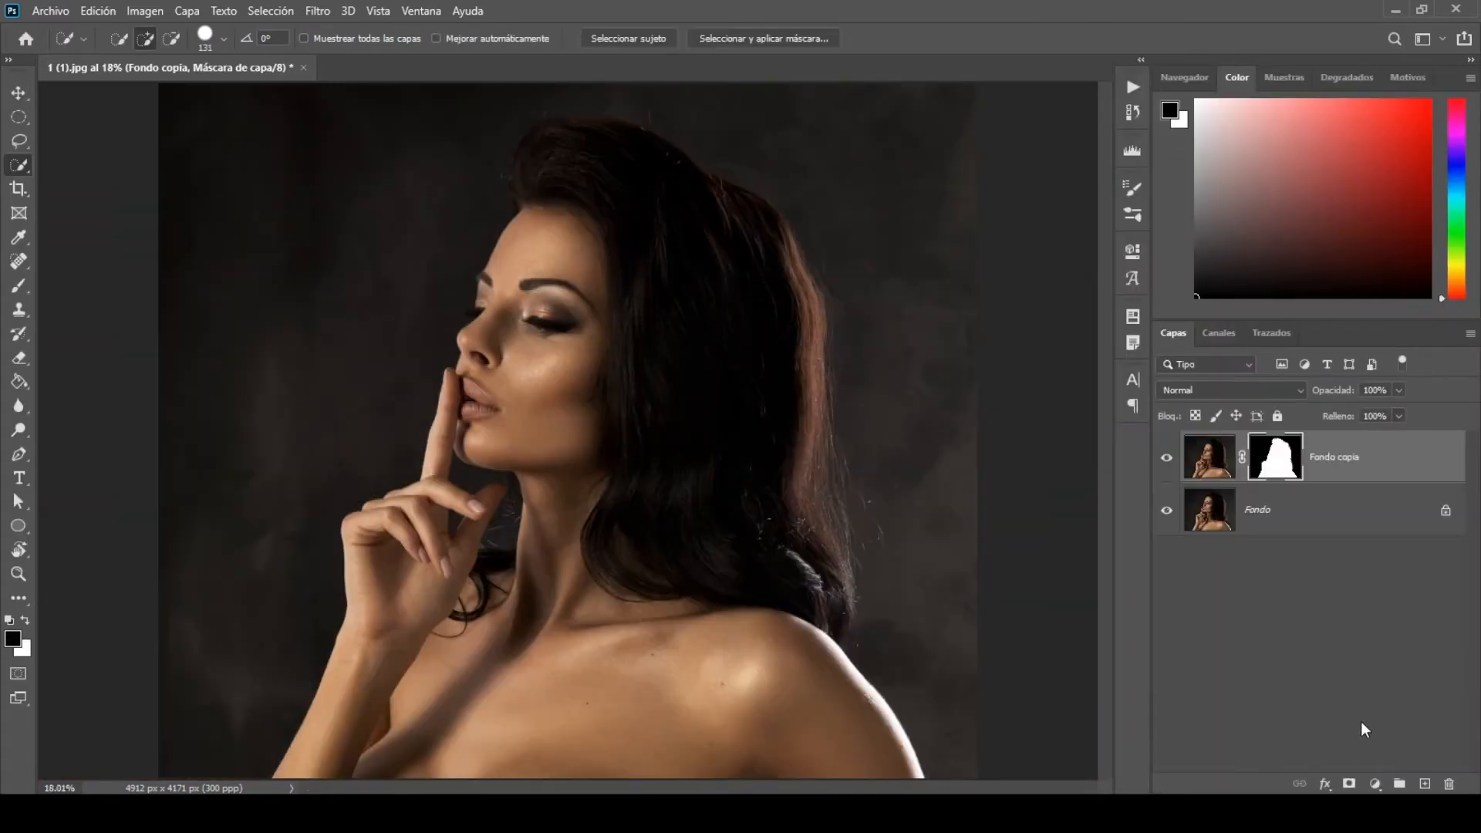
Step: Add a solid color fill layer in black (000000) directly above the Fondo layer
{"action": "left_click", "coordinate": [1341, 532]}
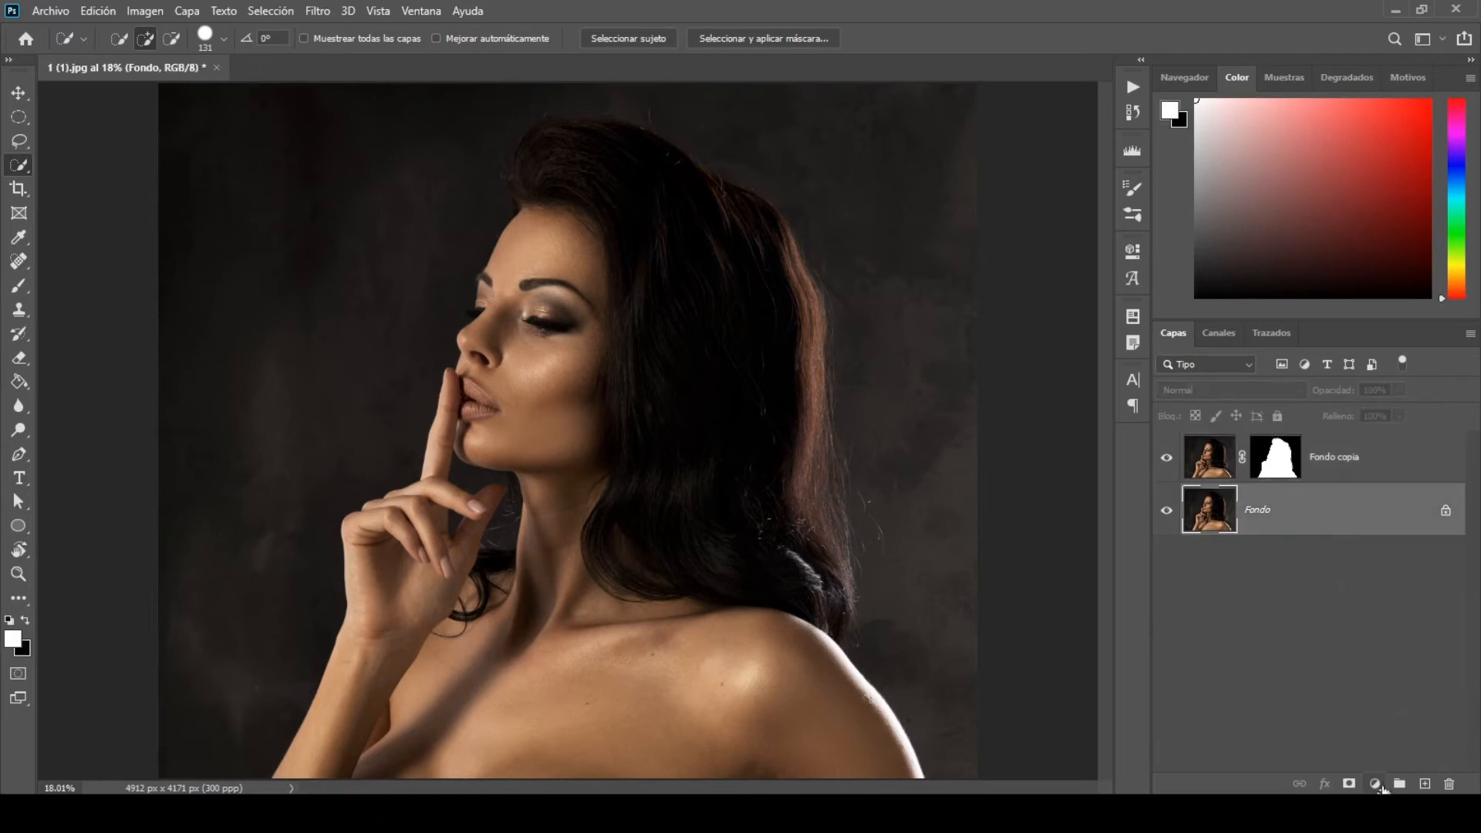
{"action": "left_click", "coordinate": [1381, 787]}
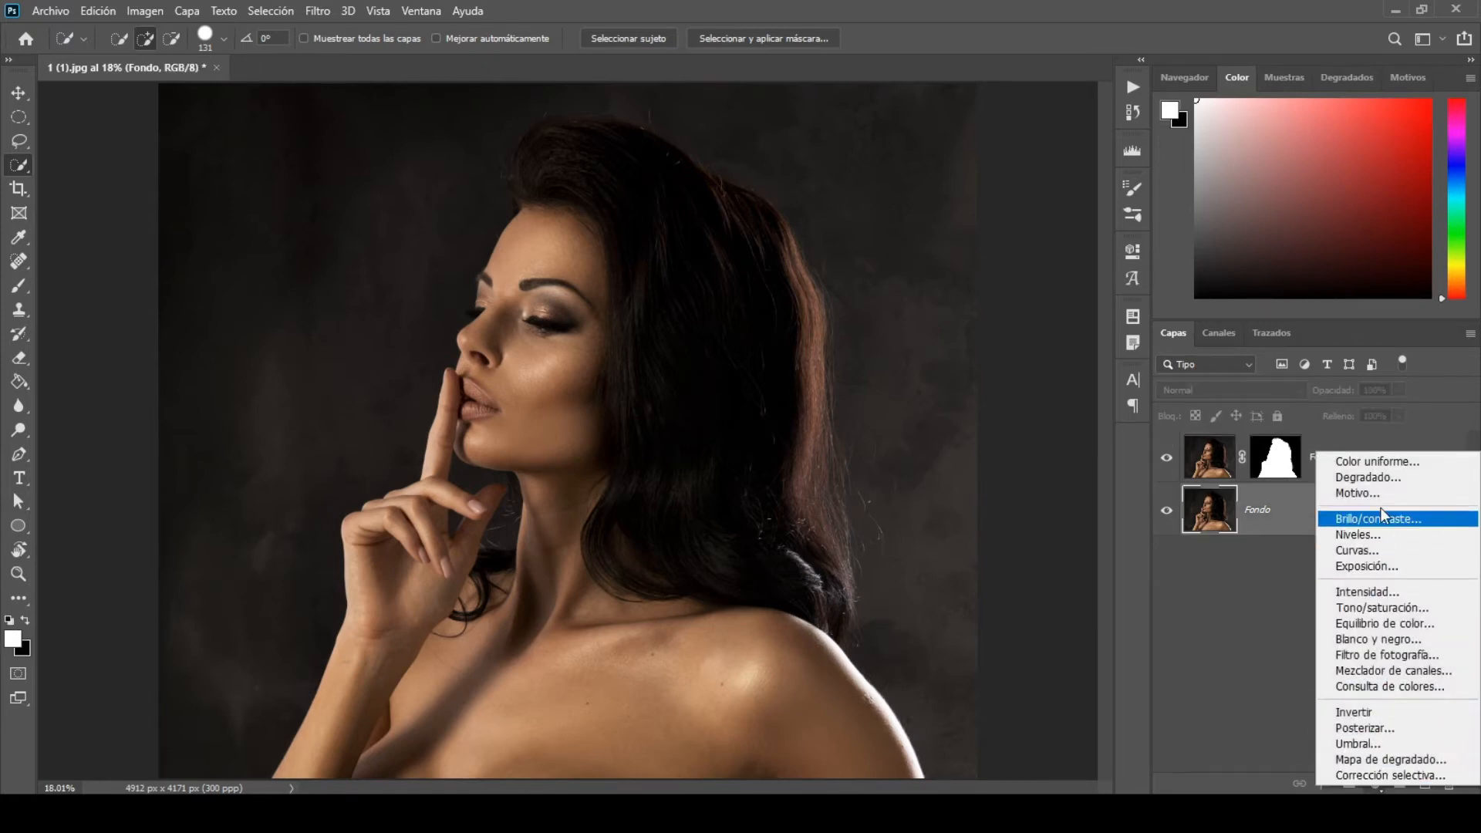
{"action": "left_click", "coordinate": [1381, 463]}
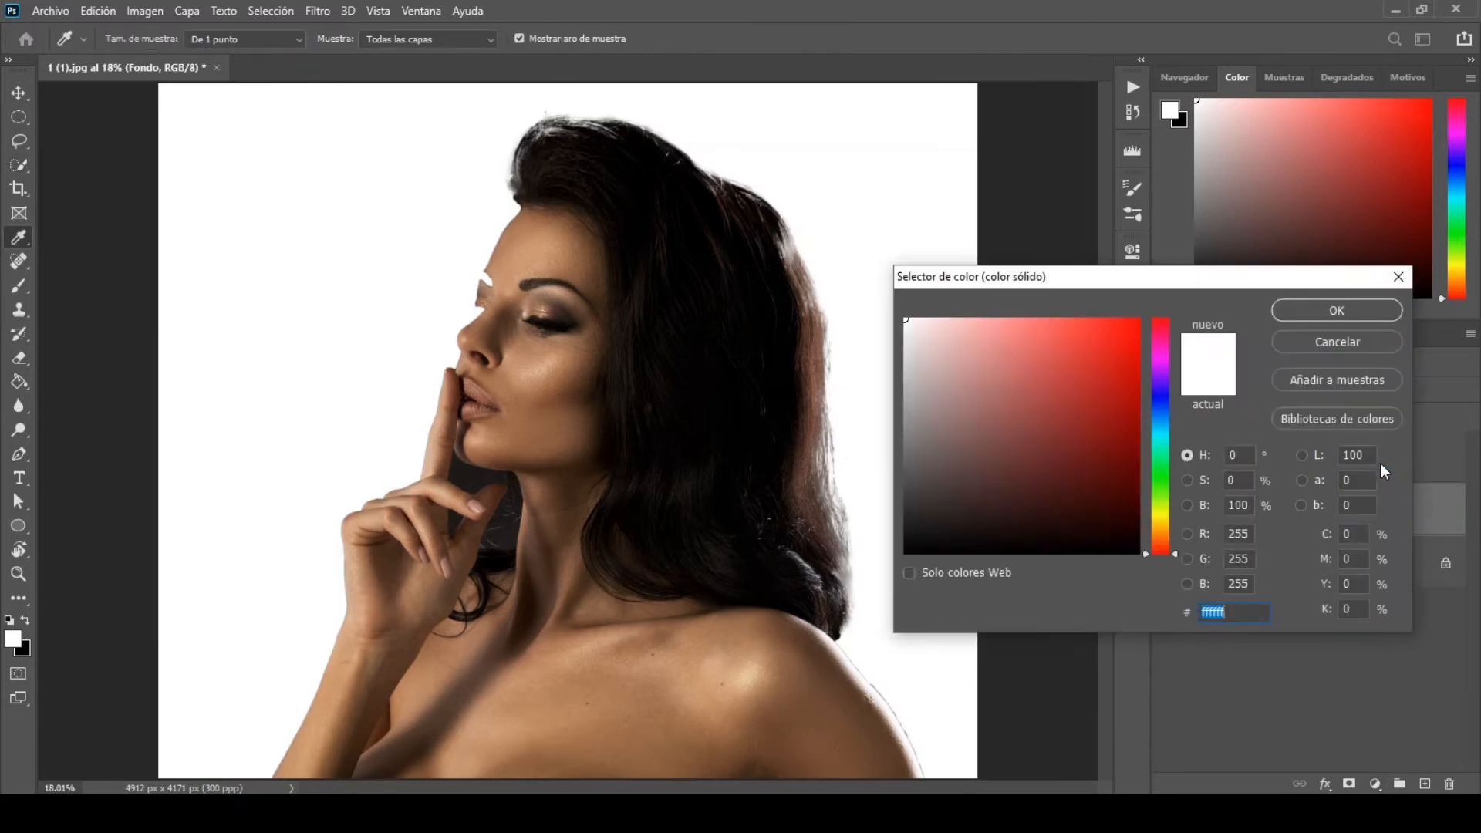
{"action": "left_click_drag", "start_coordinate": [979, 519], "coordinate": [866, 567]}
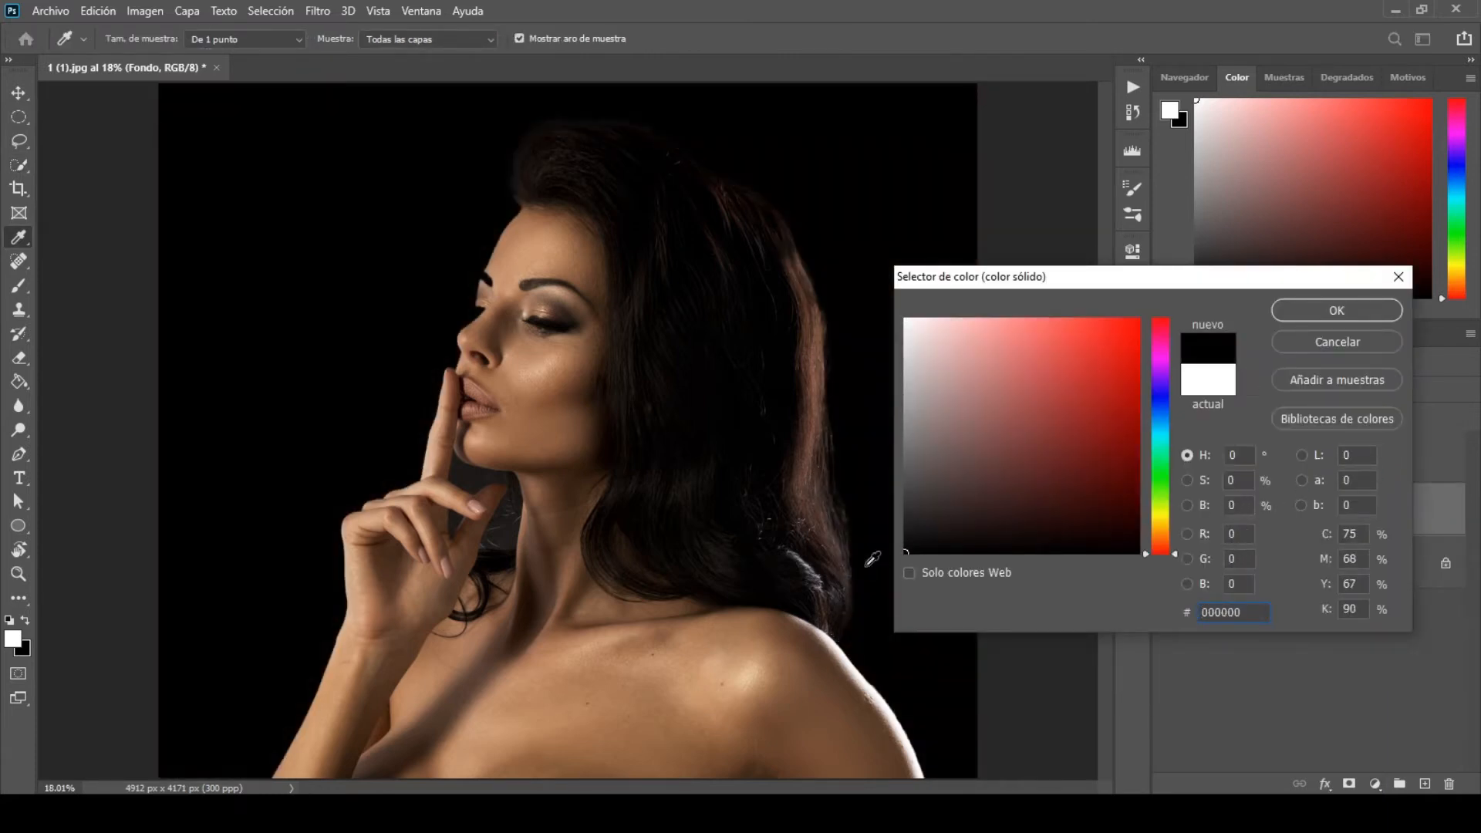
{"action": "left_click", "coordinate": [1312, 315]}
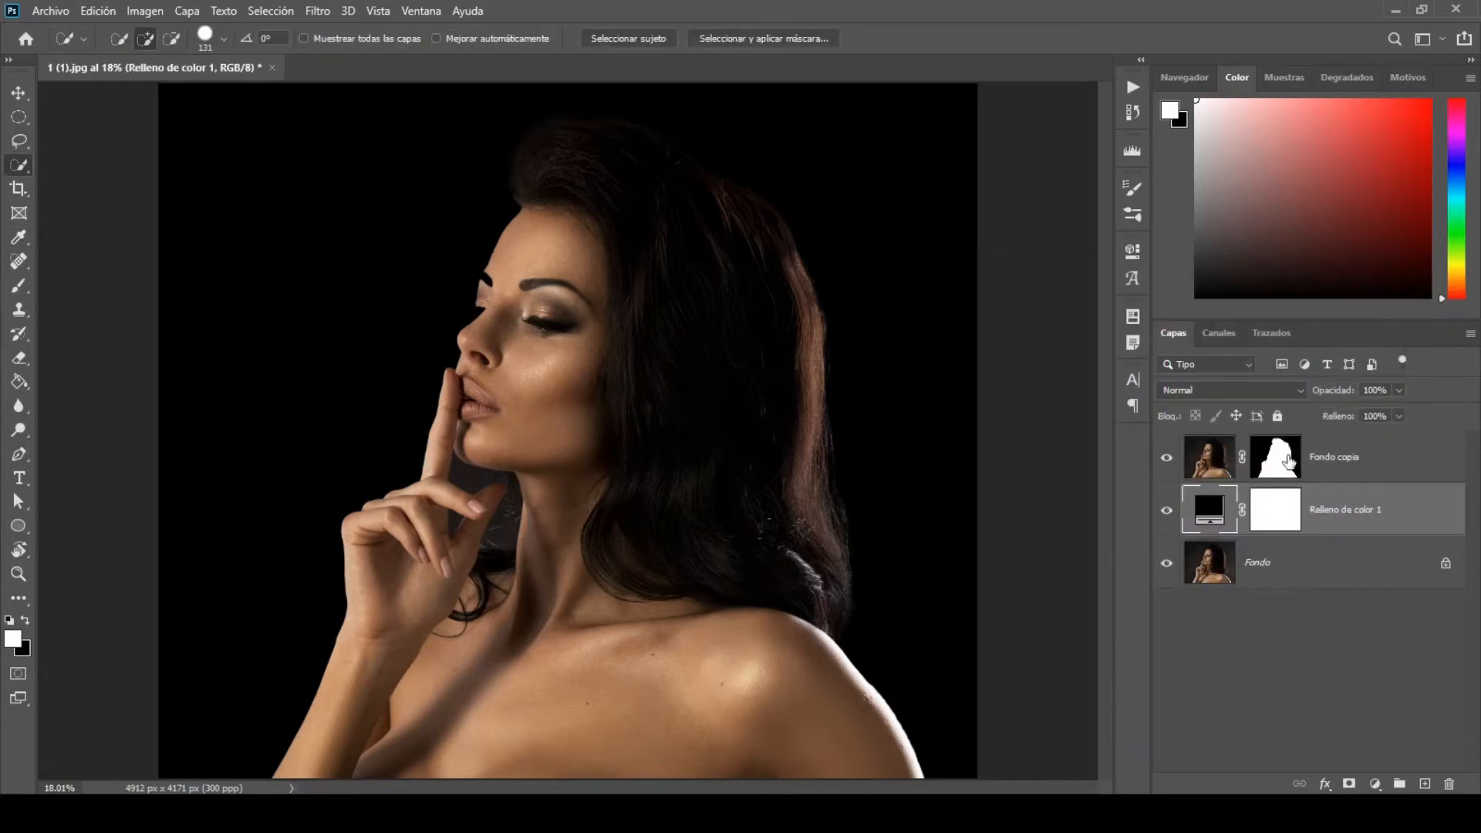
Step: Paint white on the Fondo copia layer mask with a soft 26 px brush to restore the far eyebrow and eyelashes
{"action": "left_click", "coordinate": [1289, 461]}
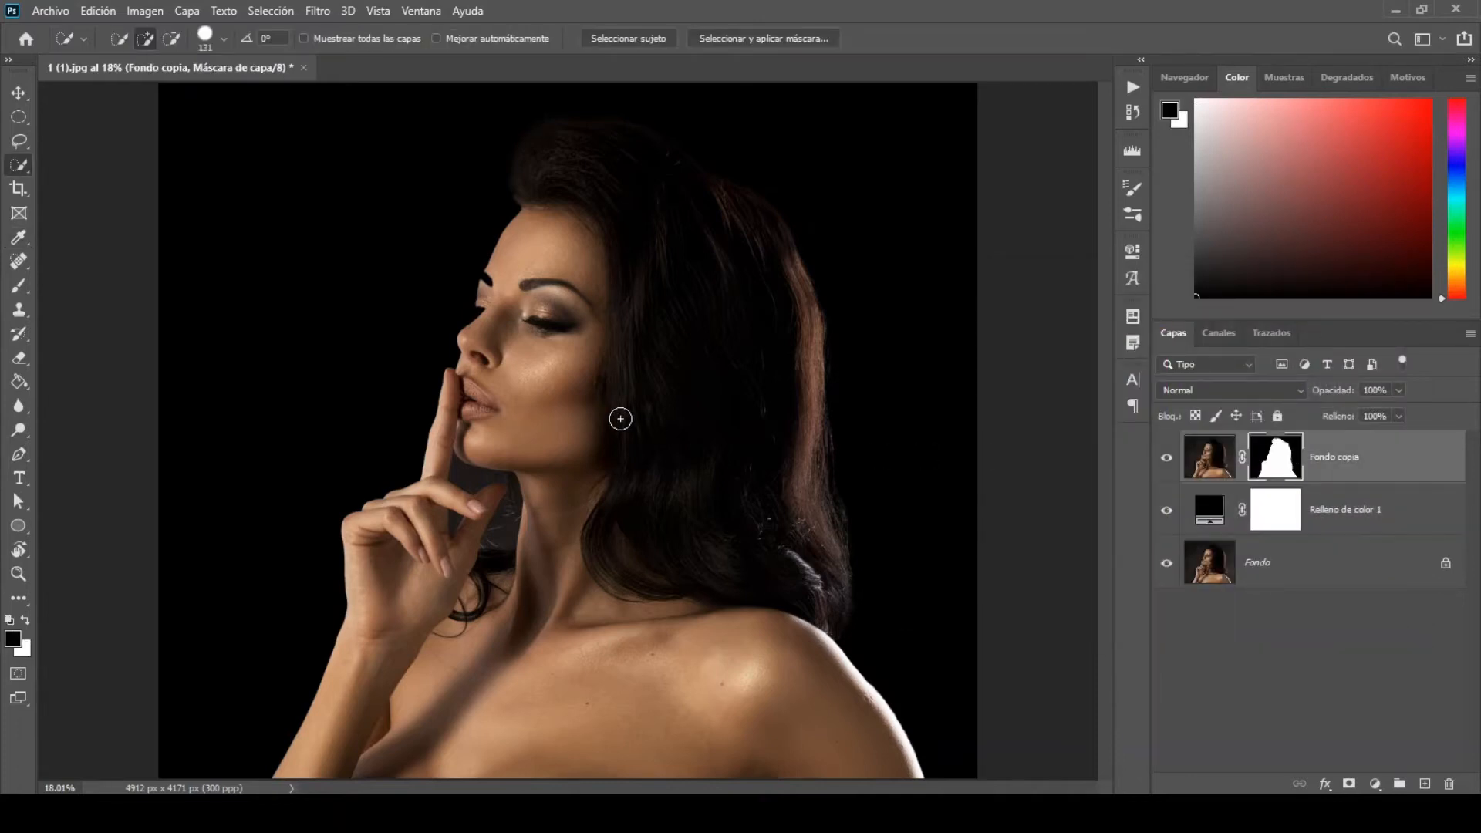
{"action": "left_click_drag", "start_coordinate": [18, 286], "coordinate": [85, 294]}
{"action": "left_click", "coordinate": [136, 38]}
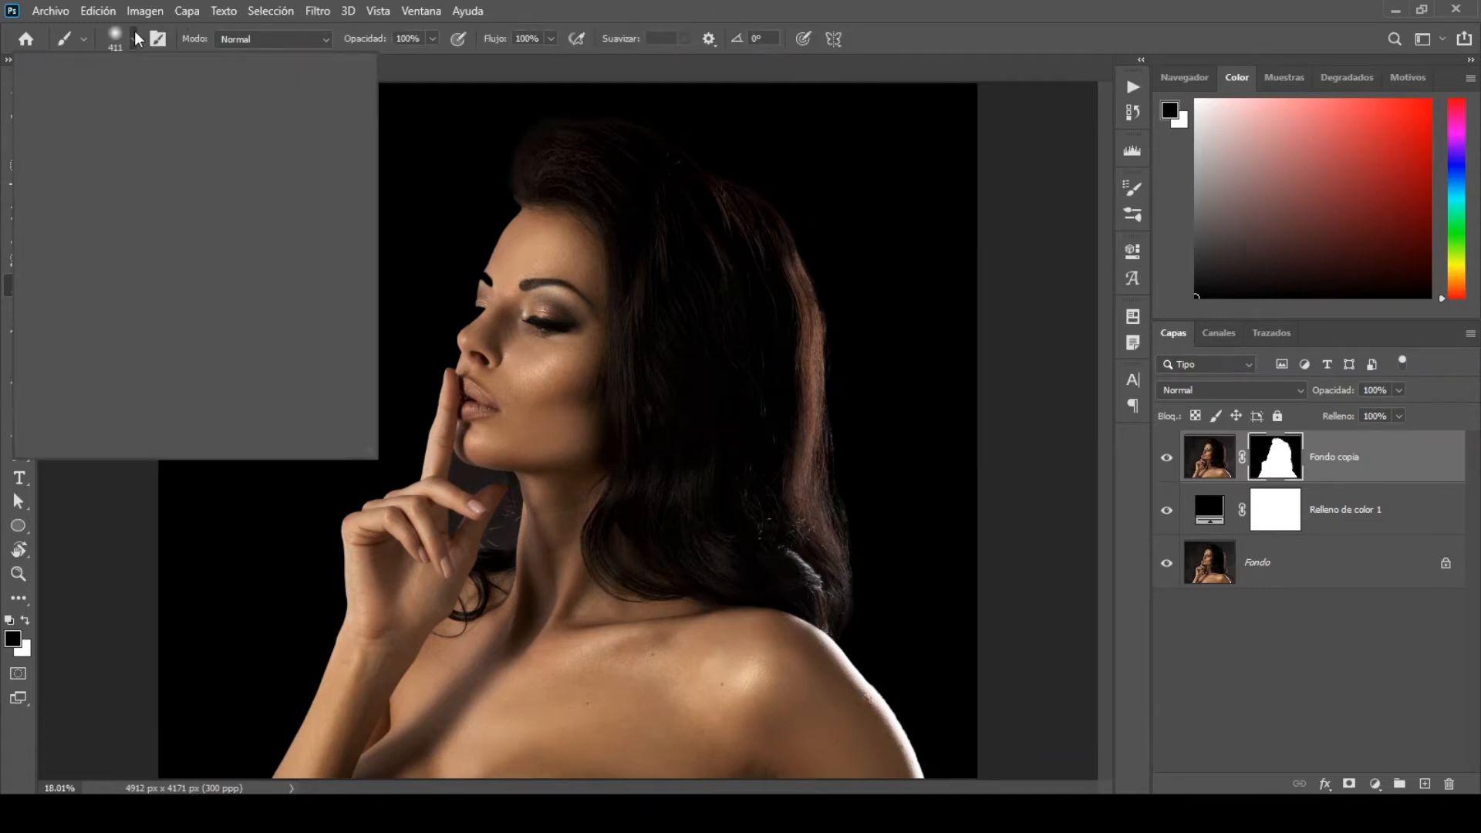
{"action": "left_click_drag", "start_coordinate": [206, 107], "coordinate": [190, 107]}
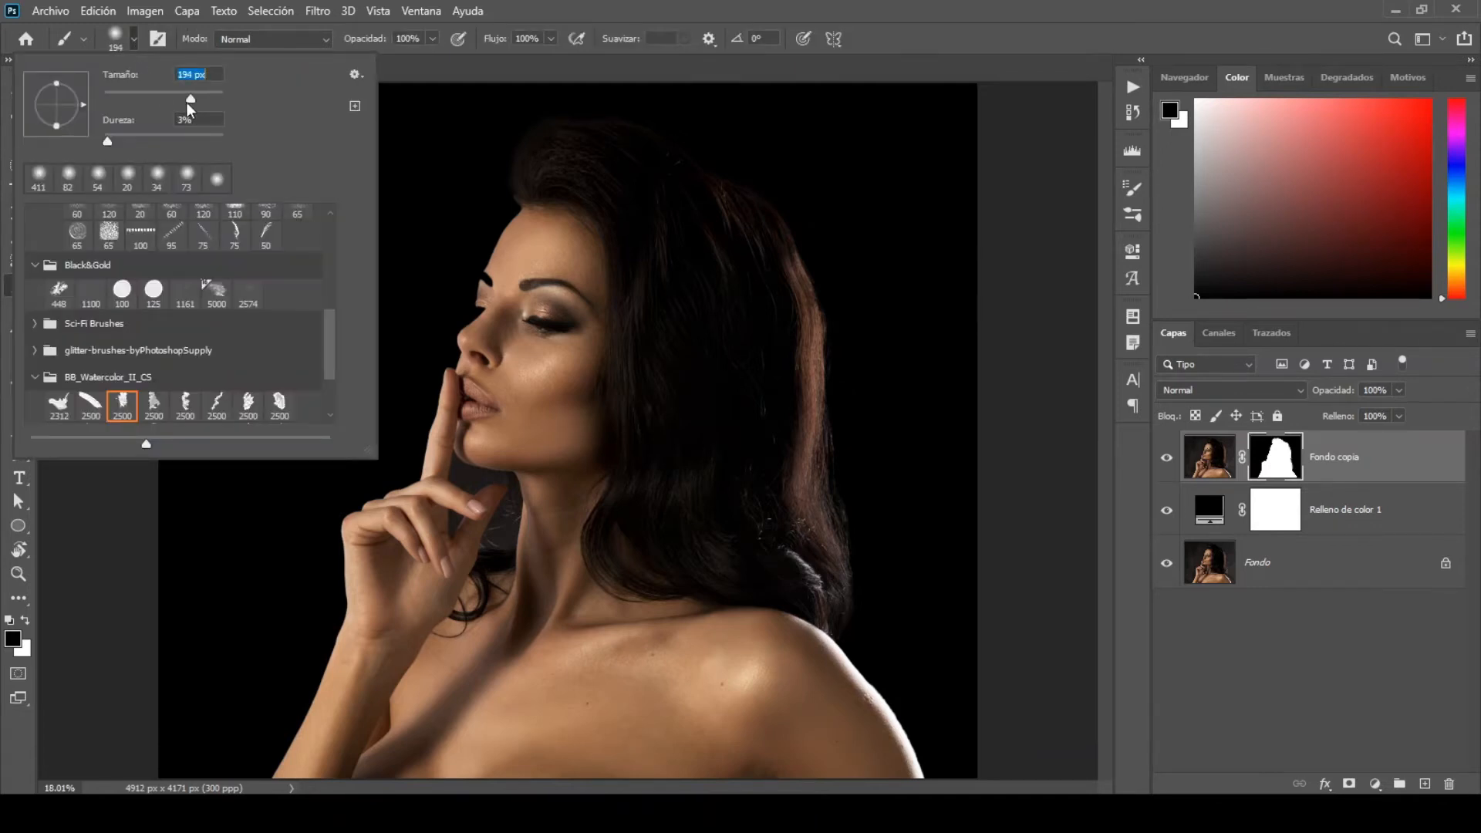
{"action": "left_click", "coordinate": [135, 40]}
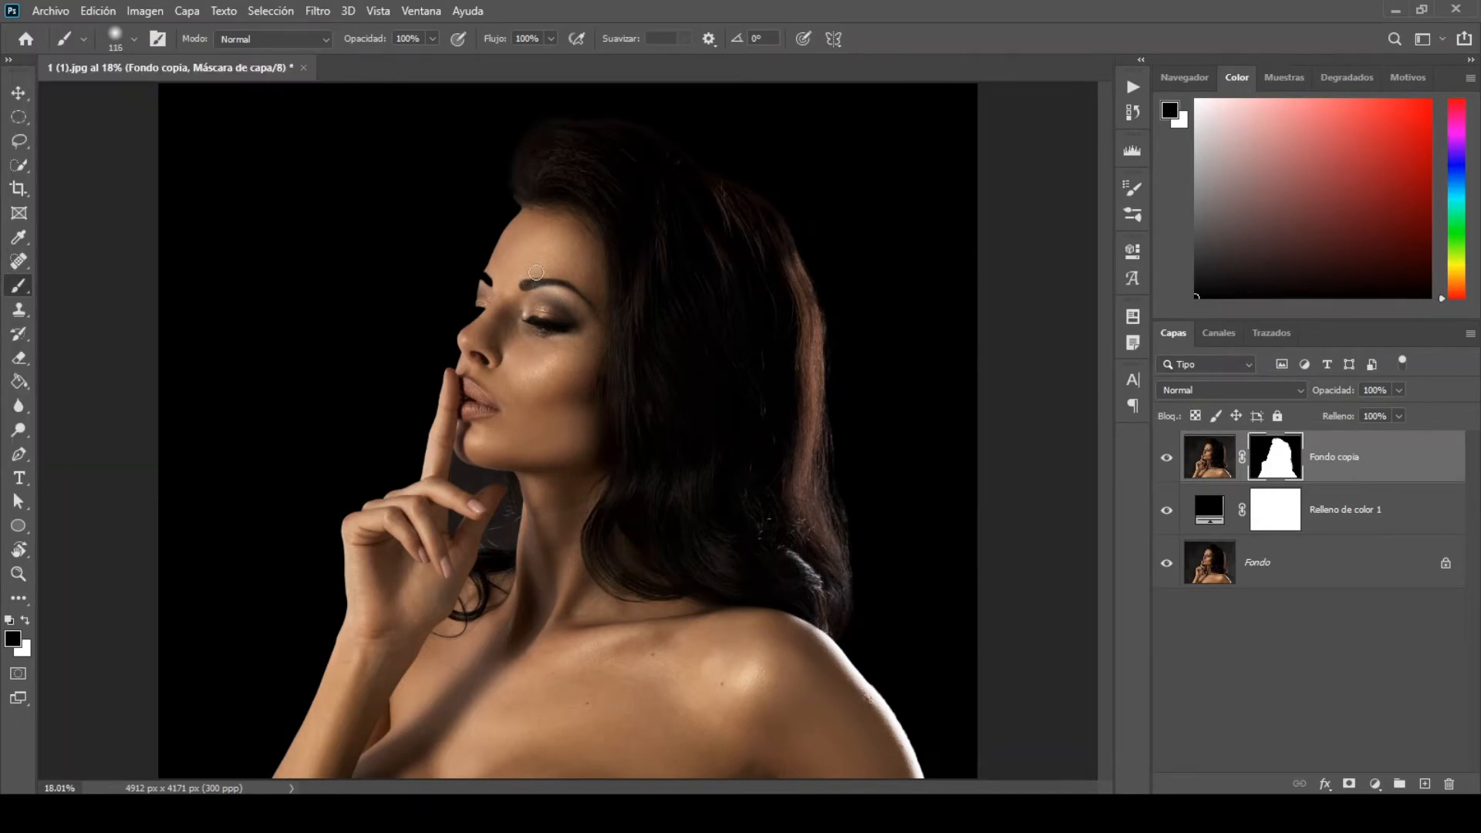
{"action": "mouse_move", "coordinate": [508, 244]}
{"action": "left_mouse_down"}
{"action": "mouse_move", "coordinate": [612, 269]}
{"action": "mouse_move", "coordinate": [577, 261]}
{"action": "left_mouse_up"}
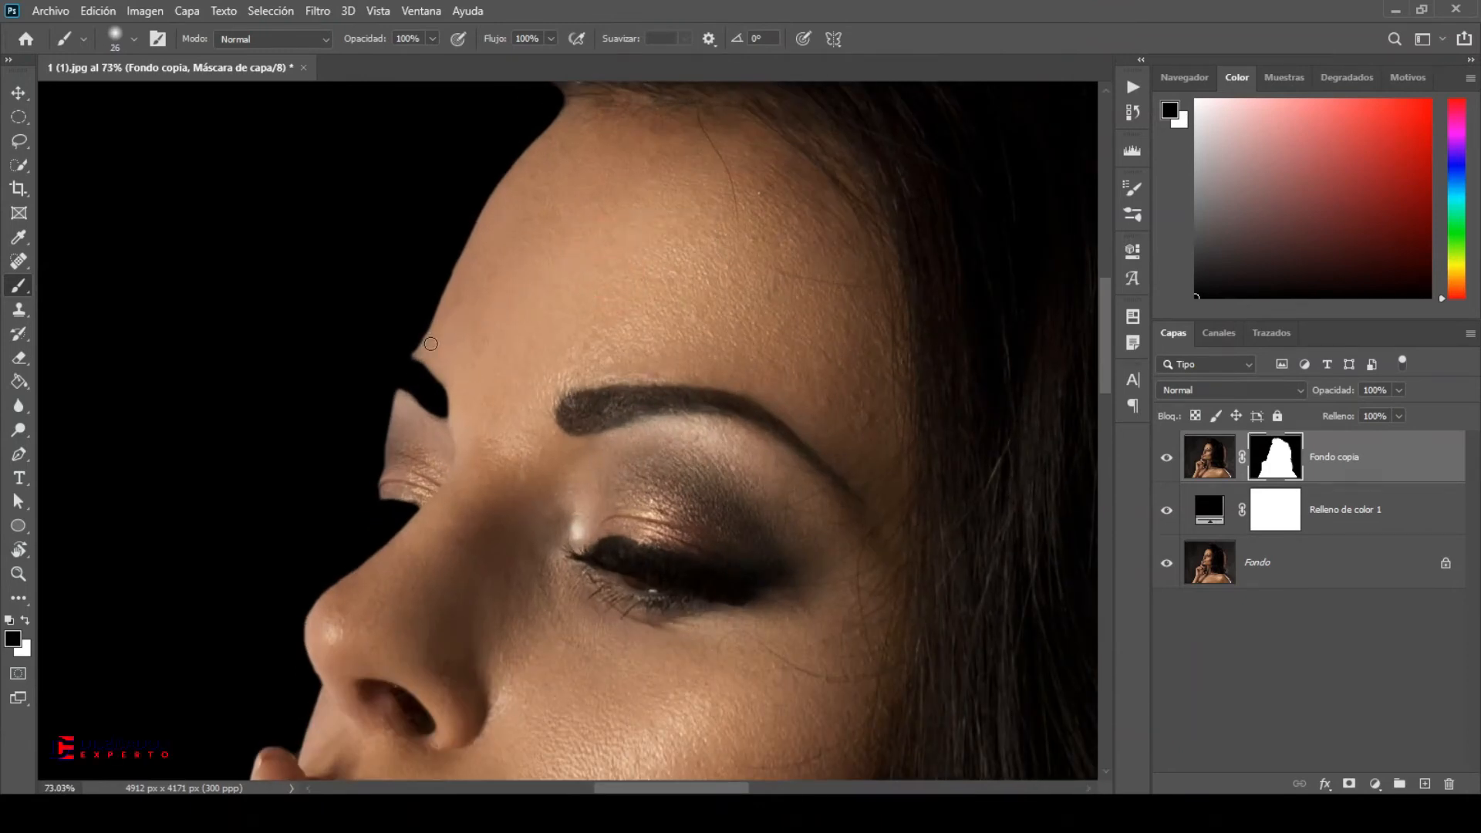
{"action": "left_click", "coordinate": [24, 622]}
{"action": "mouse_move", "coordinate": [414, 367]}
{"action": "left_mouse_down"}
{"action": "mouse_move", "coordinate": [402, 399]}
{"action": "mouse_move", "coordinate": [423, 374]}
{"action": "mouse_move", "coordinate": [441, 385]}
{"action": "left_mouse_up"}
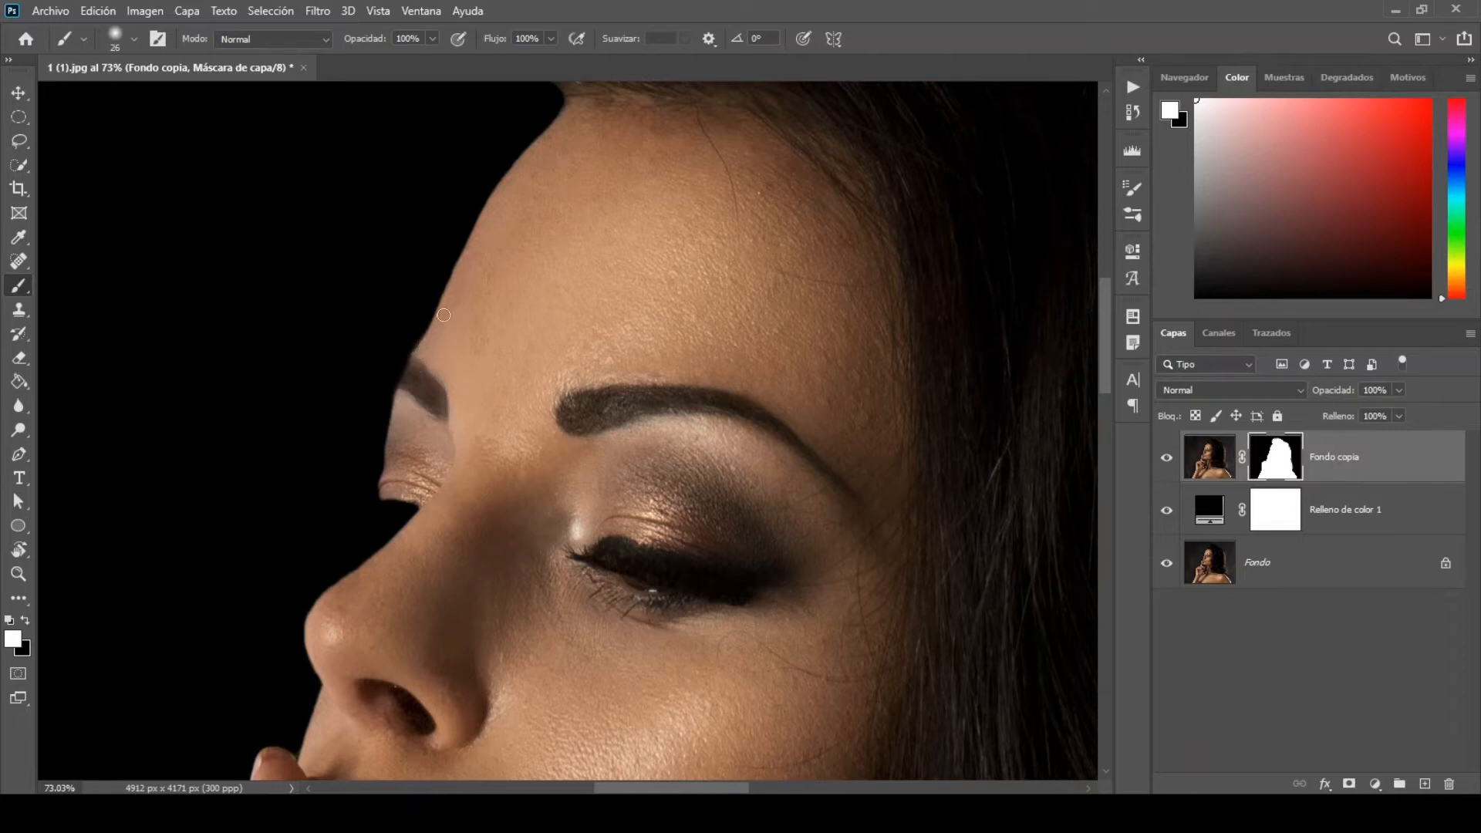
{"action": "mouse_move", "coordinate": [376, 497]}
{"action": "left_mouse_down"}
{"action": "mouse_move", "coordinate": [398, 536]}
{"action": "mouse_move", "coordinate": [407, 504]}
{"action": "left_mouse_up"}
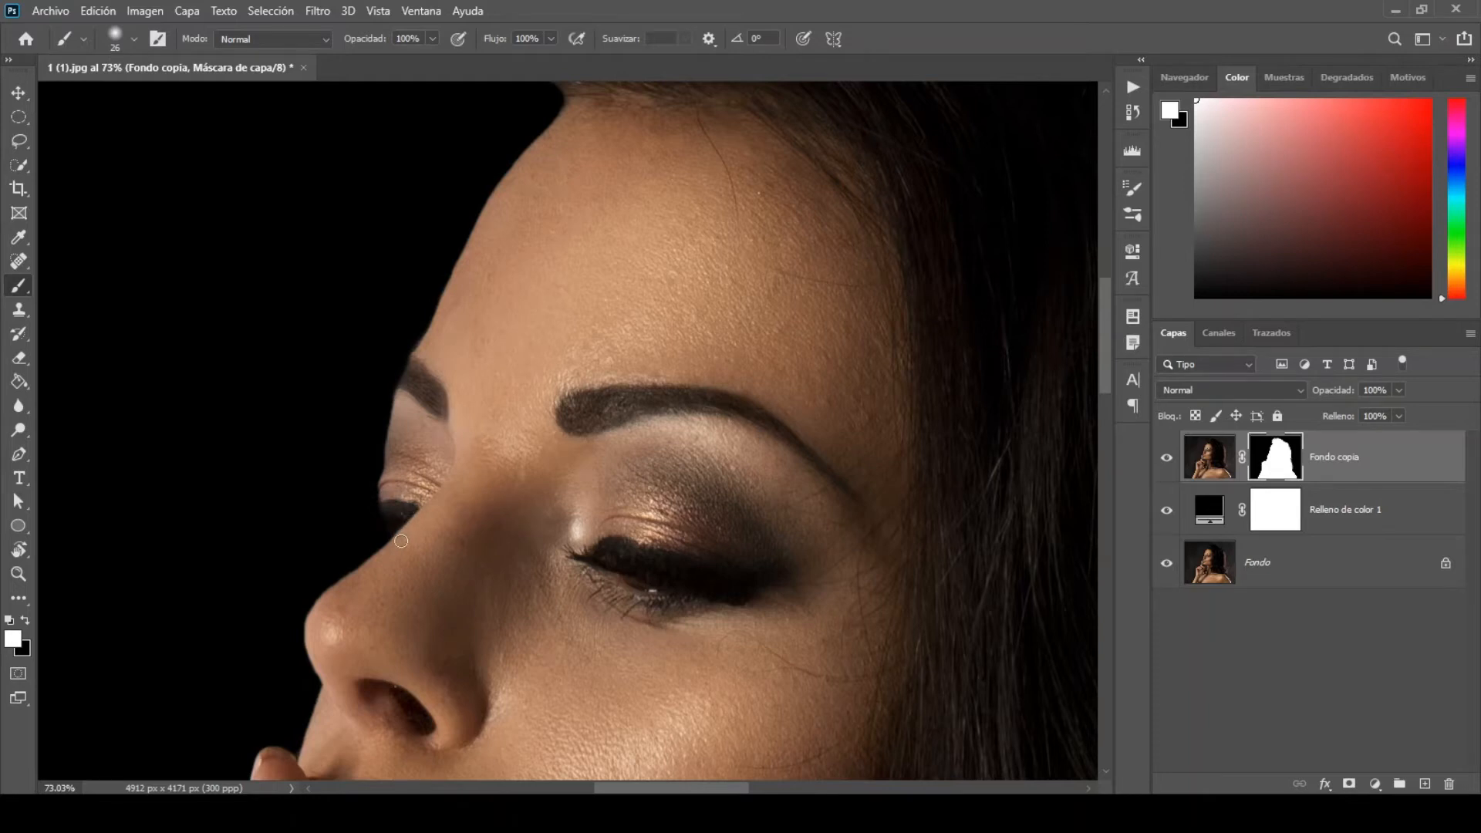
{"action": "key", "text": "ctrl+0"}
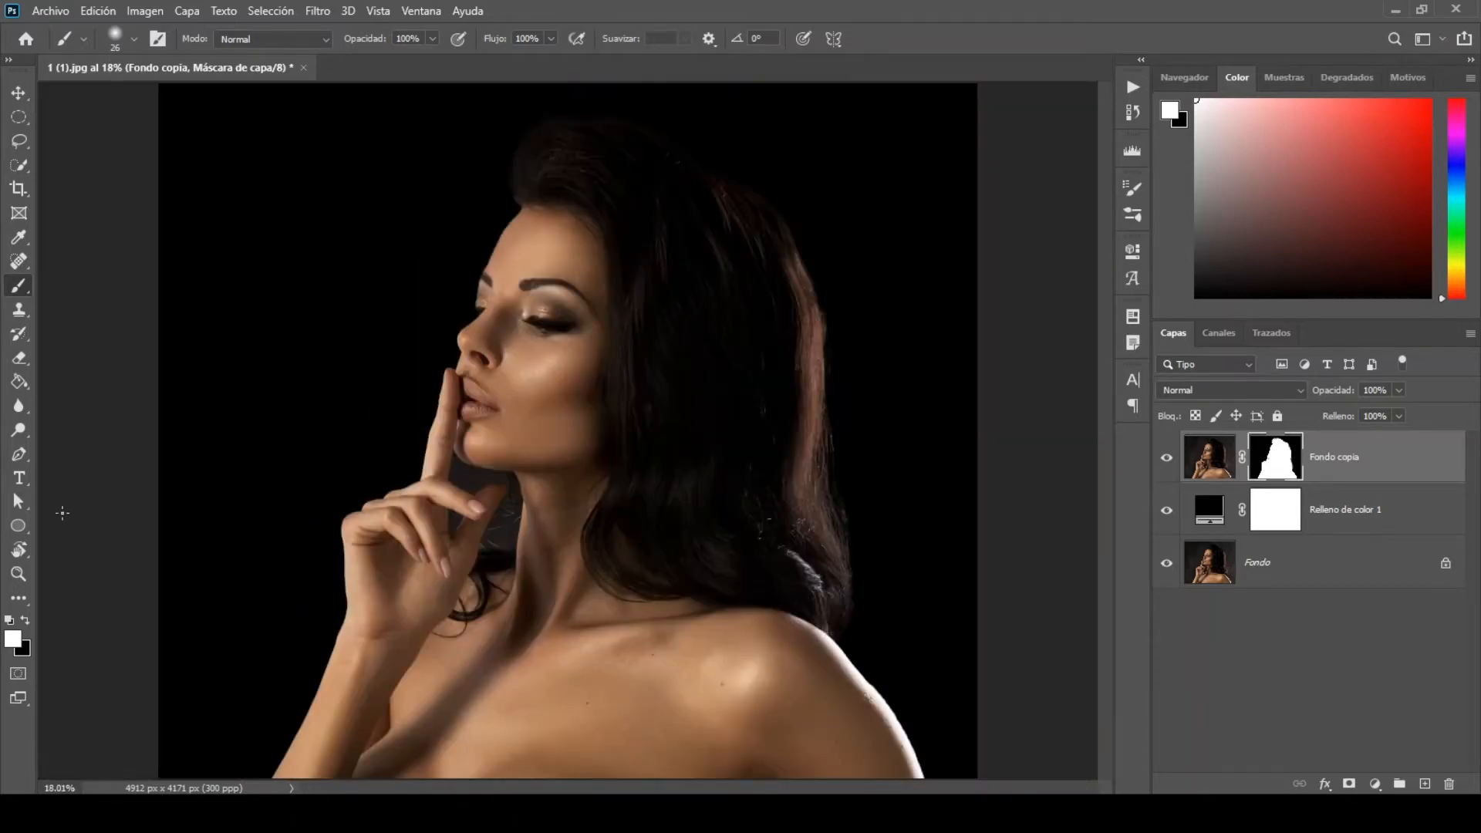
Step: Start a Pen path at the index finger below the lips and trace the underside of the chin to the thumb tip
{"action": "left_click", "coordinate": [18, 454]}
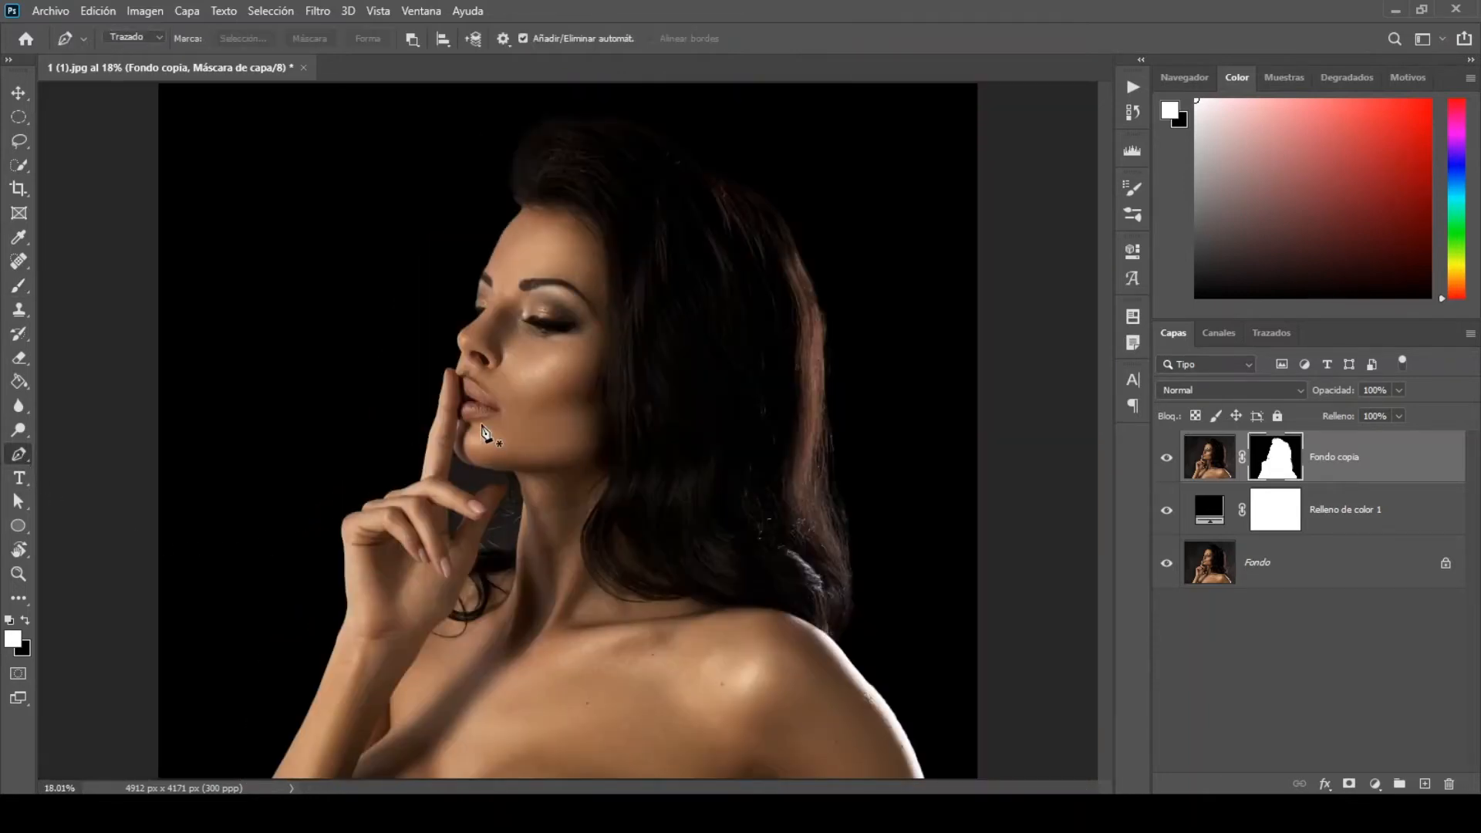
{"action": "scroll", "coordinate": [483, 433], "scroll_direction": "up", "scroll_amount": 8}
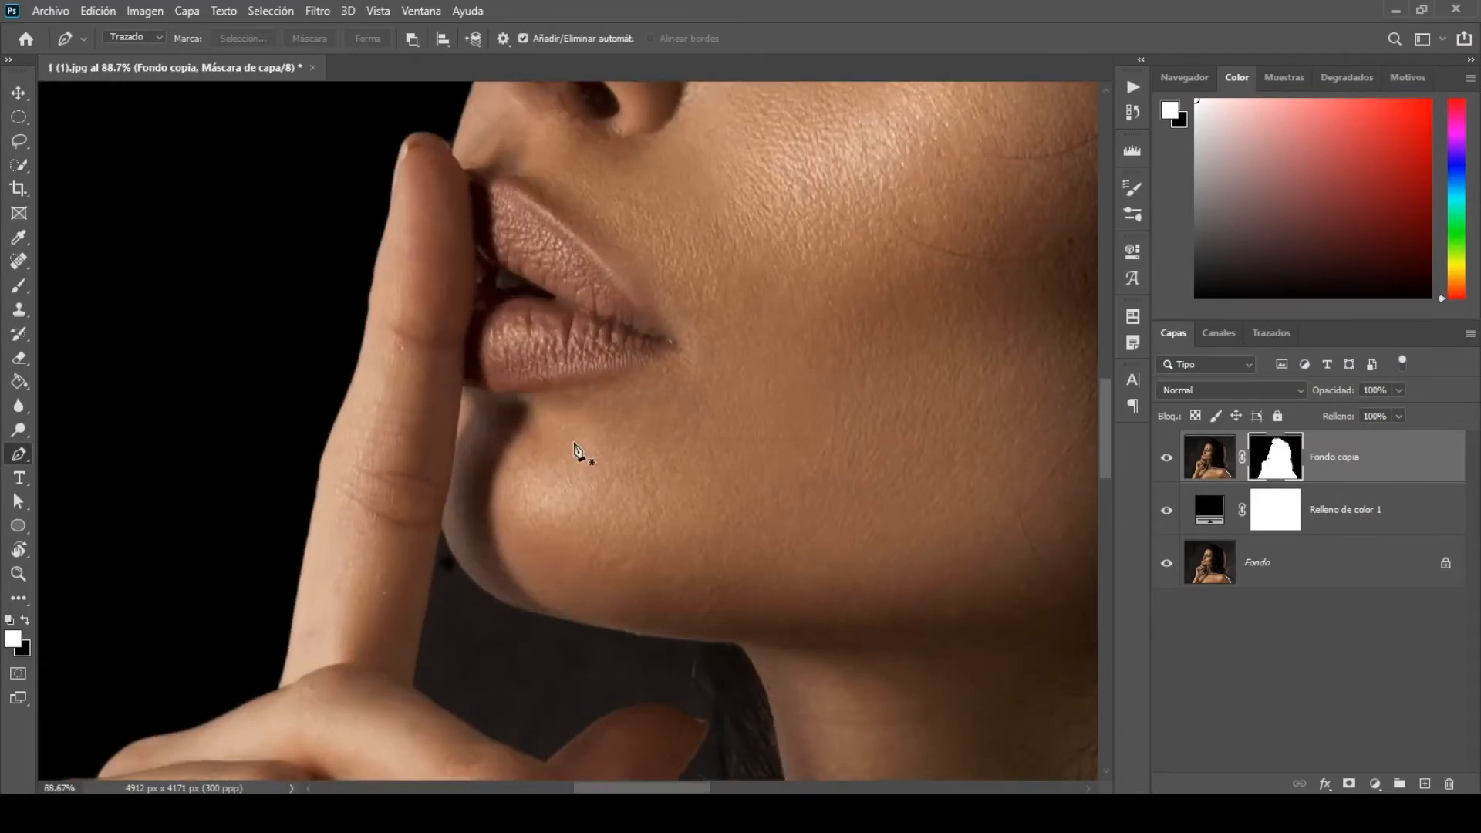
{"action": "left_click", "coordinate": [442, 530]}
{"action": "left_click_drag", "start_coordinate": [513, 605], "coordinate": [565, 624]}
{"action": "left_click_drag", "start_coordinate": [664, 638], "coordinate": [726, 642]}
{"action": "left_click", "coordinate": [699, 643]}
{"action": "left_click_drag", "start_coordinate": [708, 703], "coordinate": [710, 727]}
{"action": "left_click", "coordinate": [708, 705], "text": "alt"}
{"action": "left_click", "coordinate": [708, 724]}
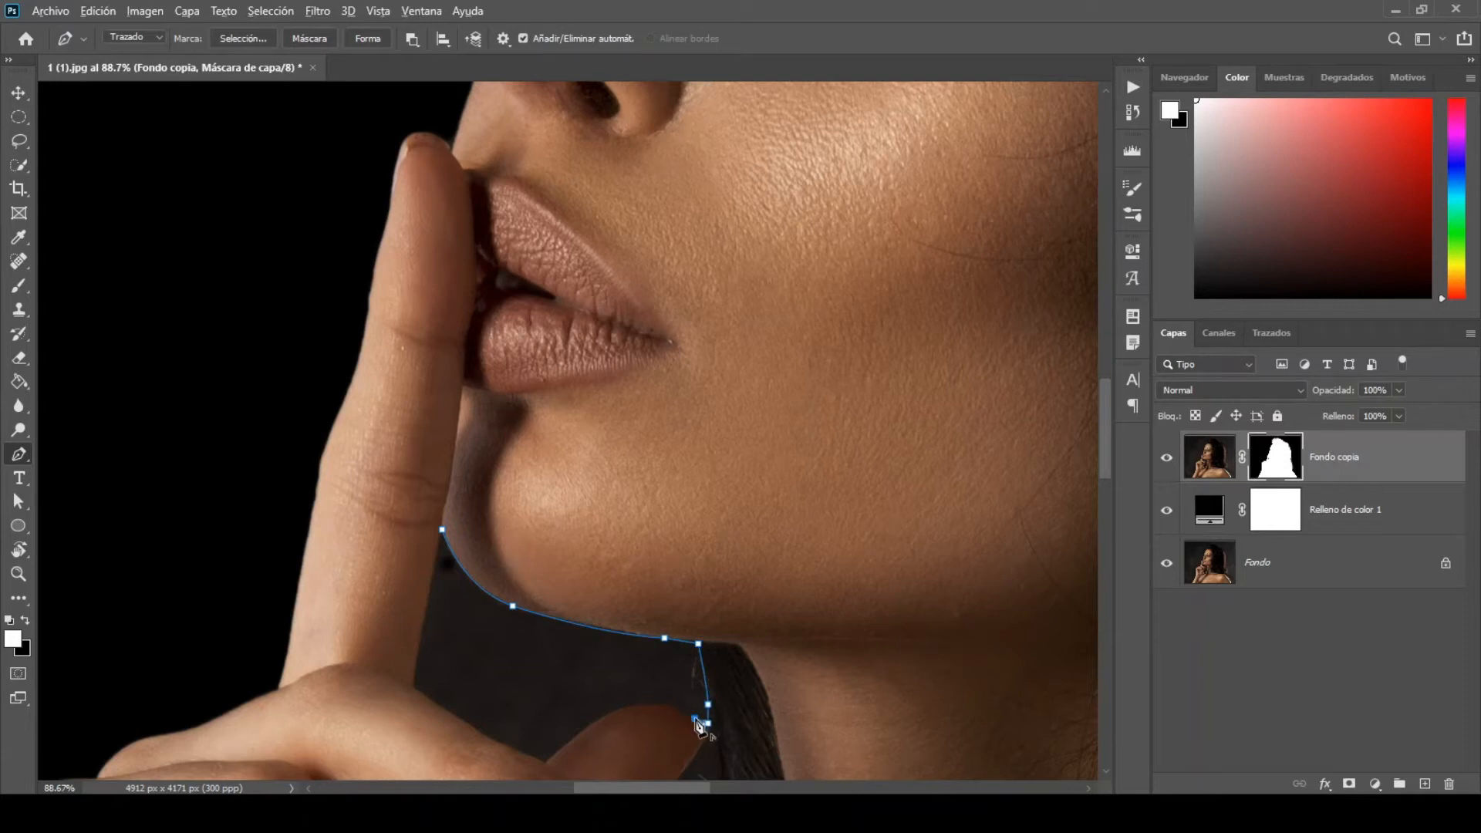
Step: Continue the path over the thumb and along the hand, close it at the index finger and deselect it
{"action": "left_click_drag", "start_coordinate": [639, 706], "coordinate": [603, 711]}
{"action": "left_click_drag", "start_coordinate": [545, 762], "coordinate": [506, 805]}
{"action": "left_click_drag", "start_coordinate": [503, 743], "coordinate": [491, 741]}
{"action": "left_click", "coordinate": [415, 689]}
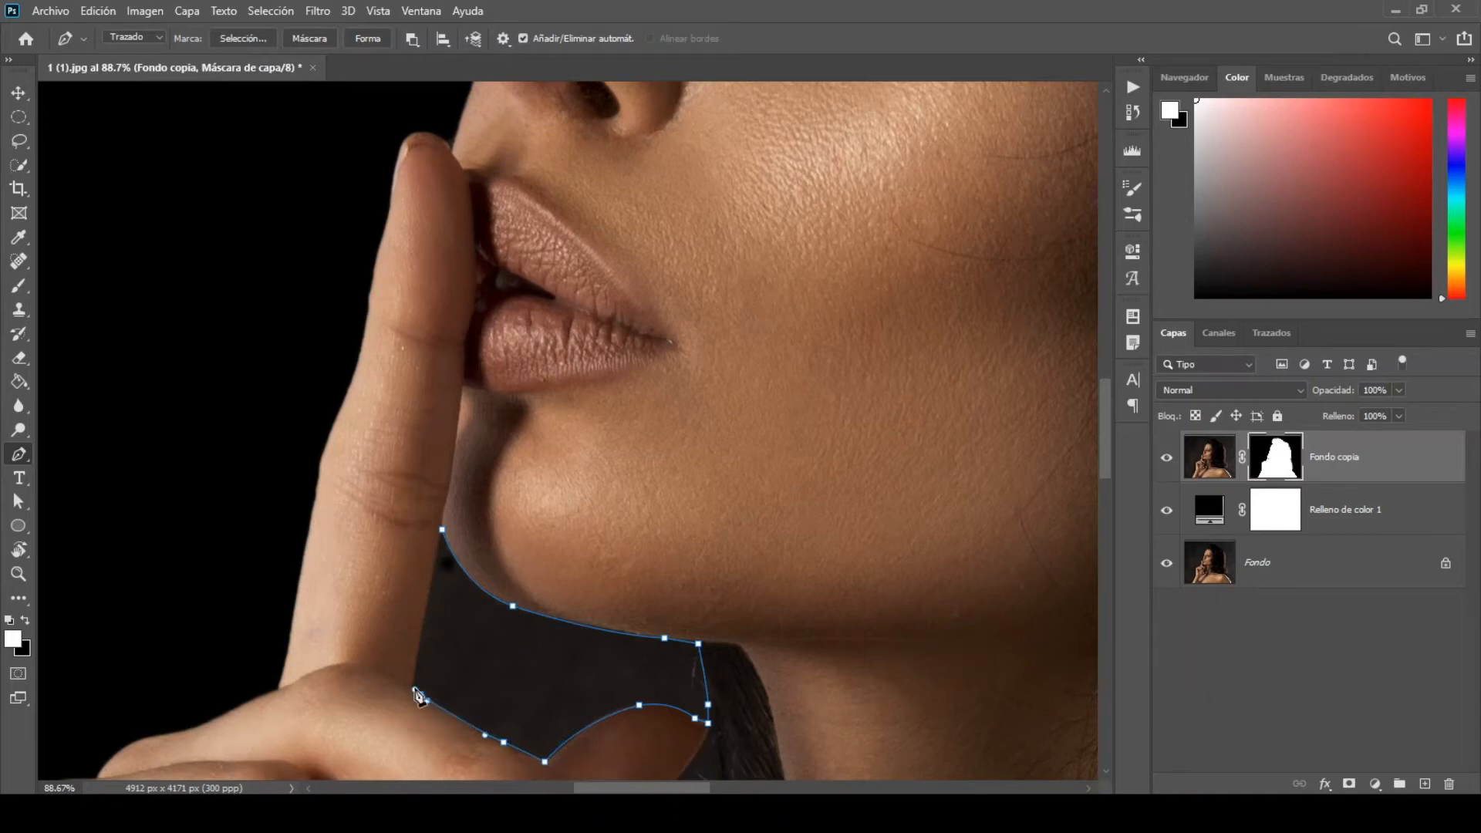
{"action": "left_click", "coordinate": [443, 530]}
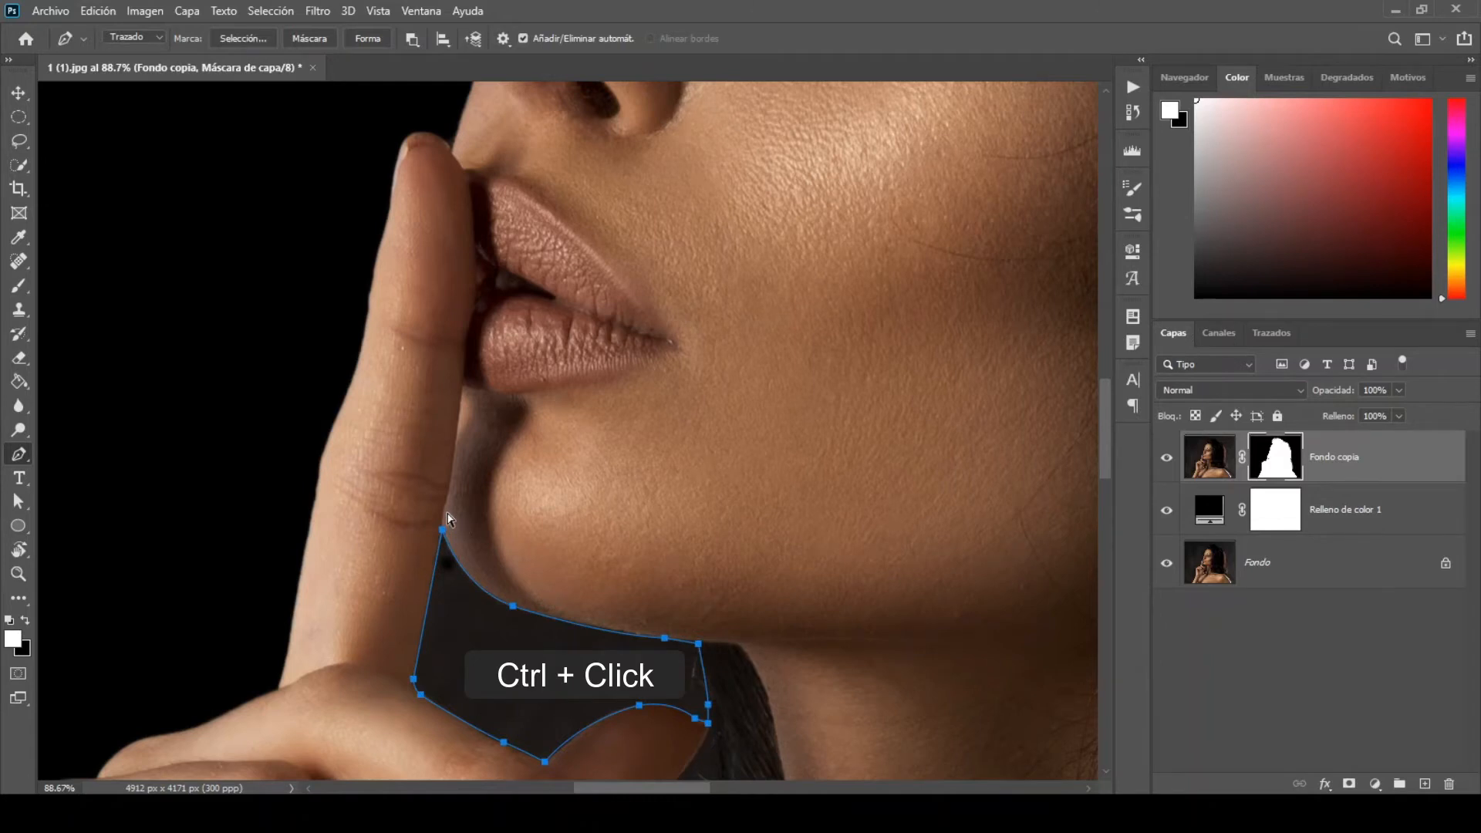
{"action": "left_click", "coordinate": [699, 605], "text": "ctrl"}
Step: Start a second Pen path at the thumb tip and trace the thumb's outer edge down to the dark hair
{"action": "left_click_drag", "start_coordinate": [1104, 456], "coordinate": [1108, 531]}
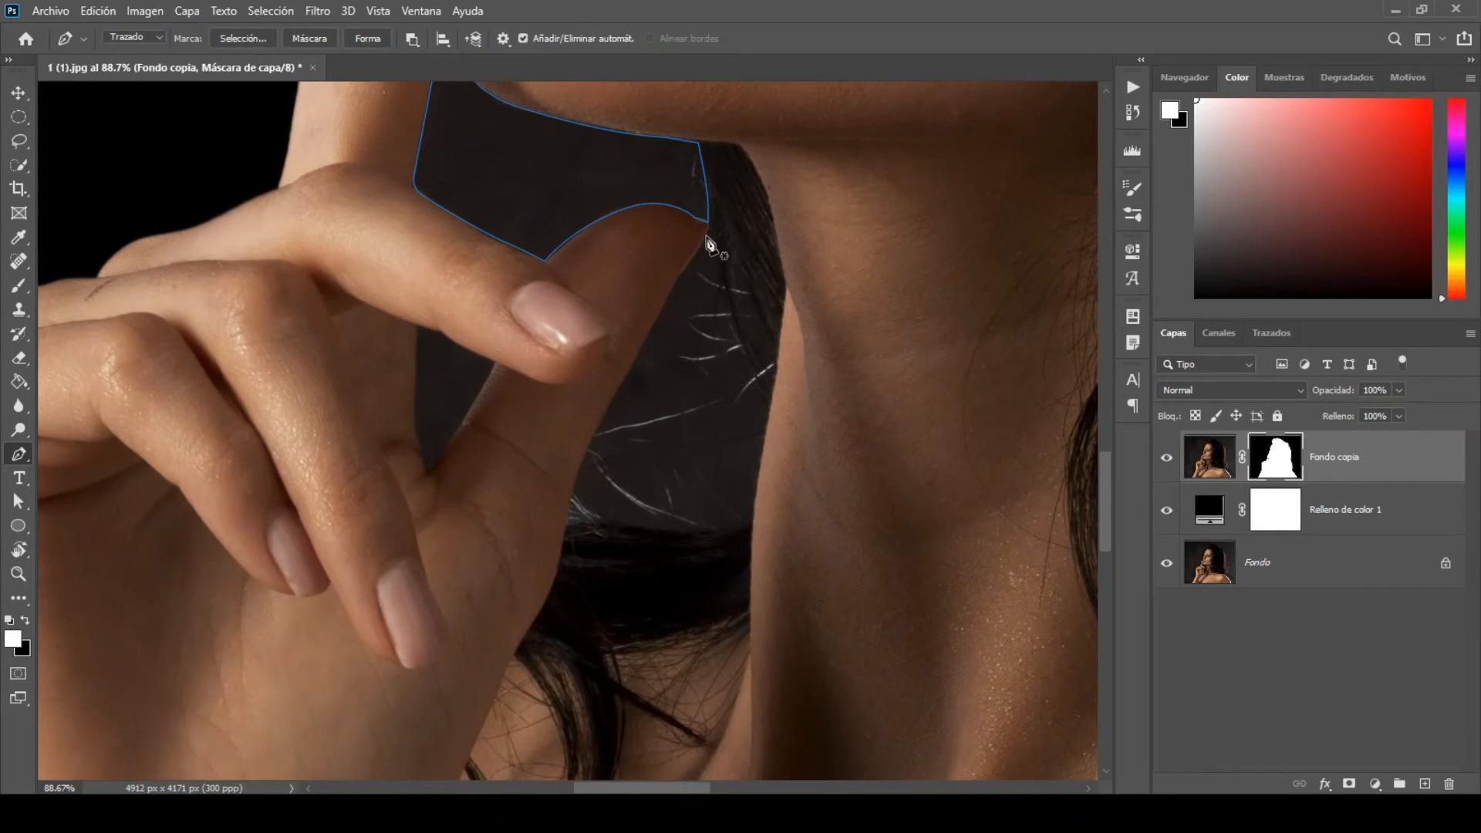
{"action": "left_click", "coordinate": [708, 232]}
{"action": "left_click_drag", "start_coordinate": [676, 277], "coordinate": [667, 296]}
{"action": "left_click", "coordinate": [634, 362]}
{"action": "left_click_drag", "start_coordinate": [594, 429], "coordinate": [590, 446]}
{"action": "left_click_drag", "start_coordinate": [567, 515], "coordinate": [666, 534]}
{"action": "left_click", "coordinate": [567, 515], "text": "alt"}
{"action": "left_click", "coordinate": [568, 525]}
Step: Continue the second path across the hair and up the neck, close it at the thumb tip and deselect it
{"action": "left_click_drag", "start_coordinate": [752, 515], "coordinate": [755, 509]}
{"action": "left_click", "coordinate": [752, 515], "text": "alt"}
{"action": "left_click_drag", "start_coordinate": [768, 410], "coordinate": [774, 398]}
{"action": "left_click", "coordinate": [769, 410], "text": "alt"}
{"action": "left_click_drag", "start_coordinate": [708, 232], "coordinate": [708, 176]}
{"action": "left_click", "coordinate": [749, 196], "text": "ctrl"}
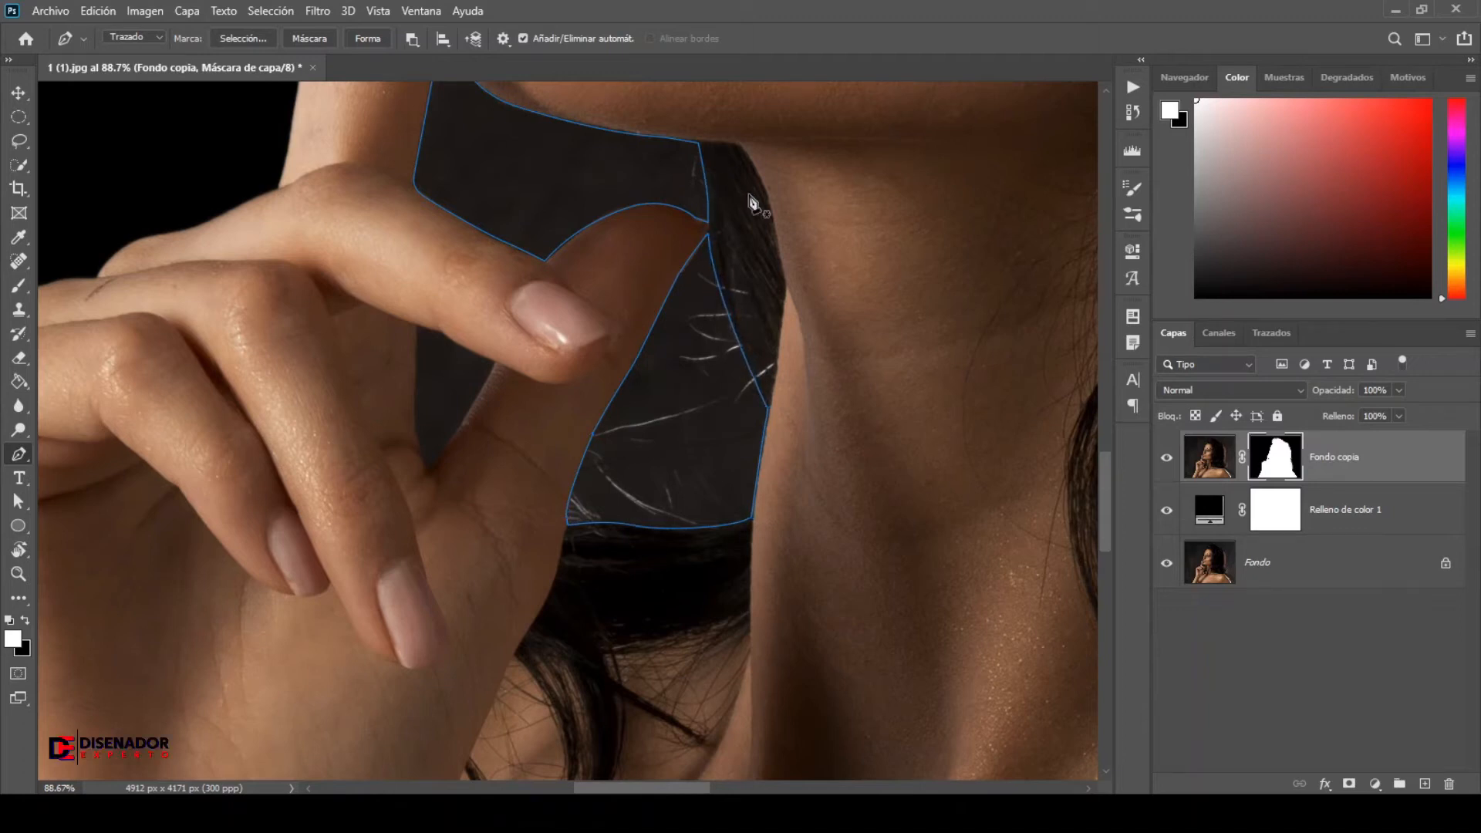
Step: Trace a closed third Pen path around the small background gap between the index finger, thumb and palm
{"action": "left_click", "coordinate": [419, 327]}
{"action": "left_click", "coordinate": [442, 332]}
{"action": "mouse_move", "coordinate": [494, 362]}
{"action": "left_mouse_down"}
{"action": "mouse_move", "coordinate": [516, 372]}
{"action": "mouse_move", "coordinate": [421, 456]}
{"action": "left_mouse_up"}
{"action": "left_click", "coordinate": [493, 362], "text": "alt"}
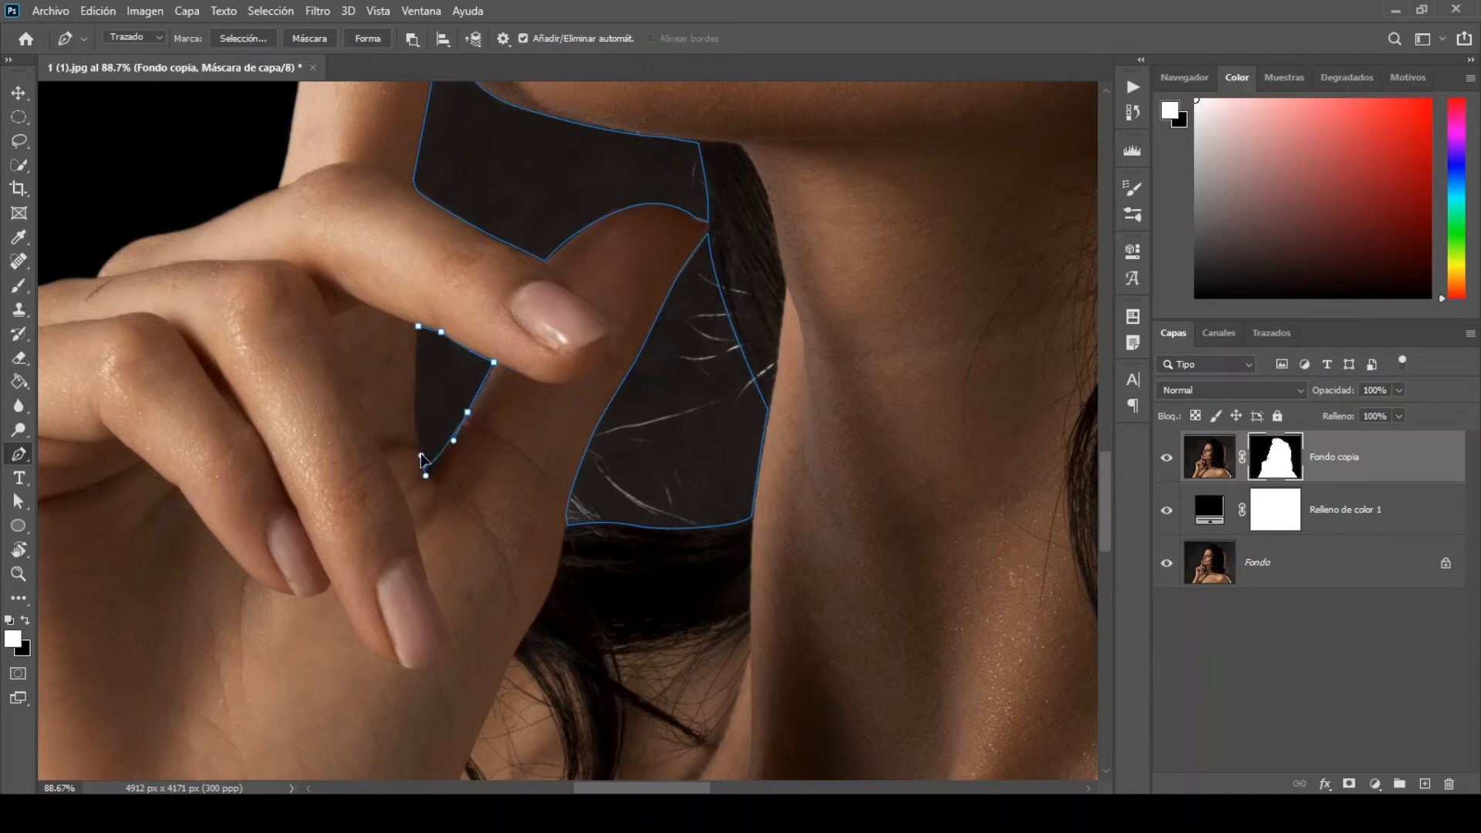
{"action": "left_click_drag", "start_coordinate": [416, 388], "coordinate": [418, 359]}
{"action": "left_click", "coordinate": [416, 388], "text": "alt"}
{"action": "left_click", "coordinate": [418, 327]}
Step: Make a new anti-aliased selection with 0-pixel feather from the three Pen paths and invert it to the gaps near the hand
{"action": "key", "text": "ctrl+0"}
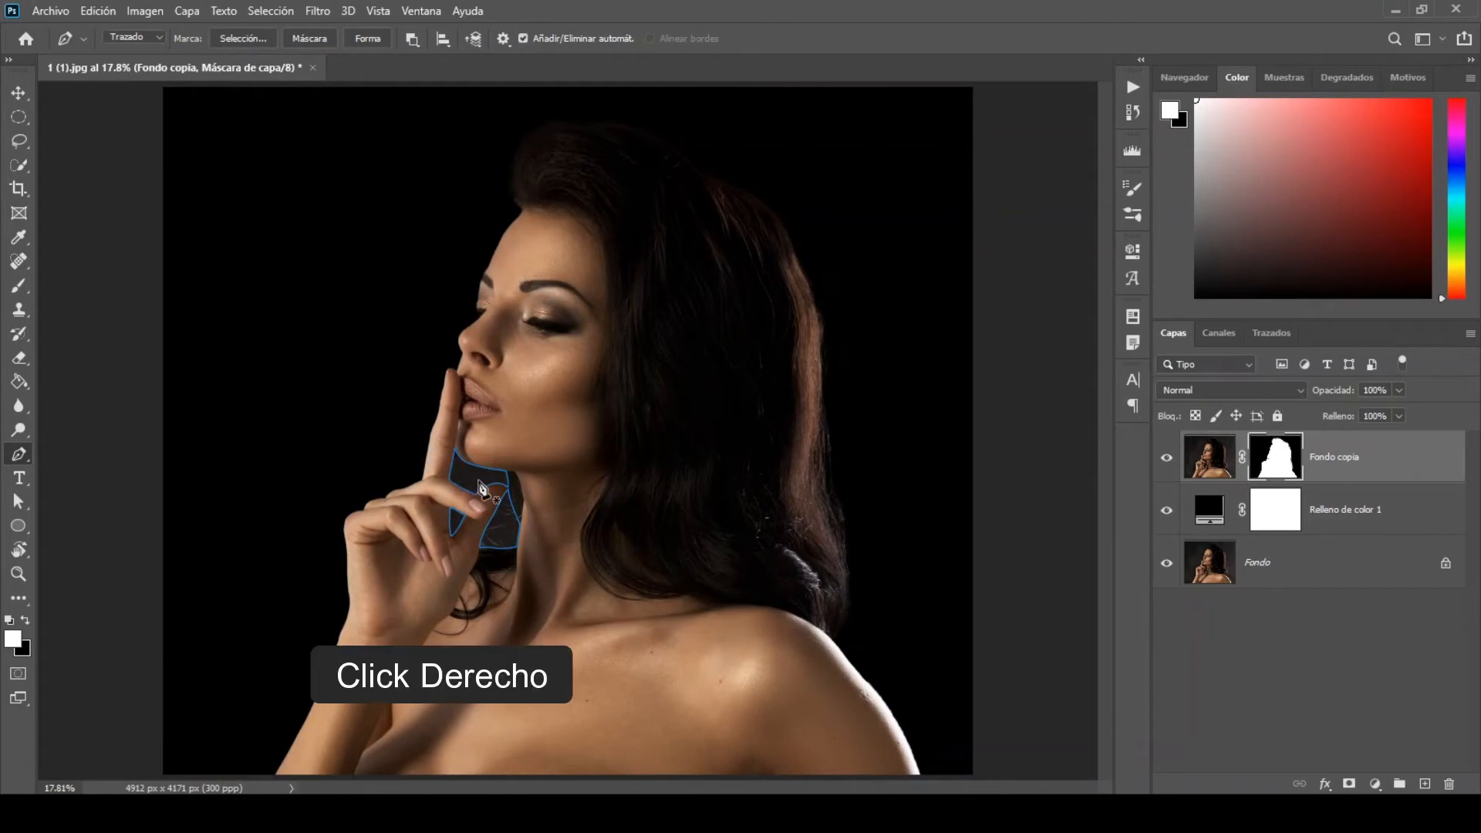
{"action": "right_click", "coordinate": [479, 488]}
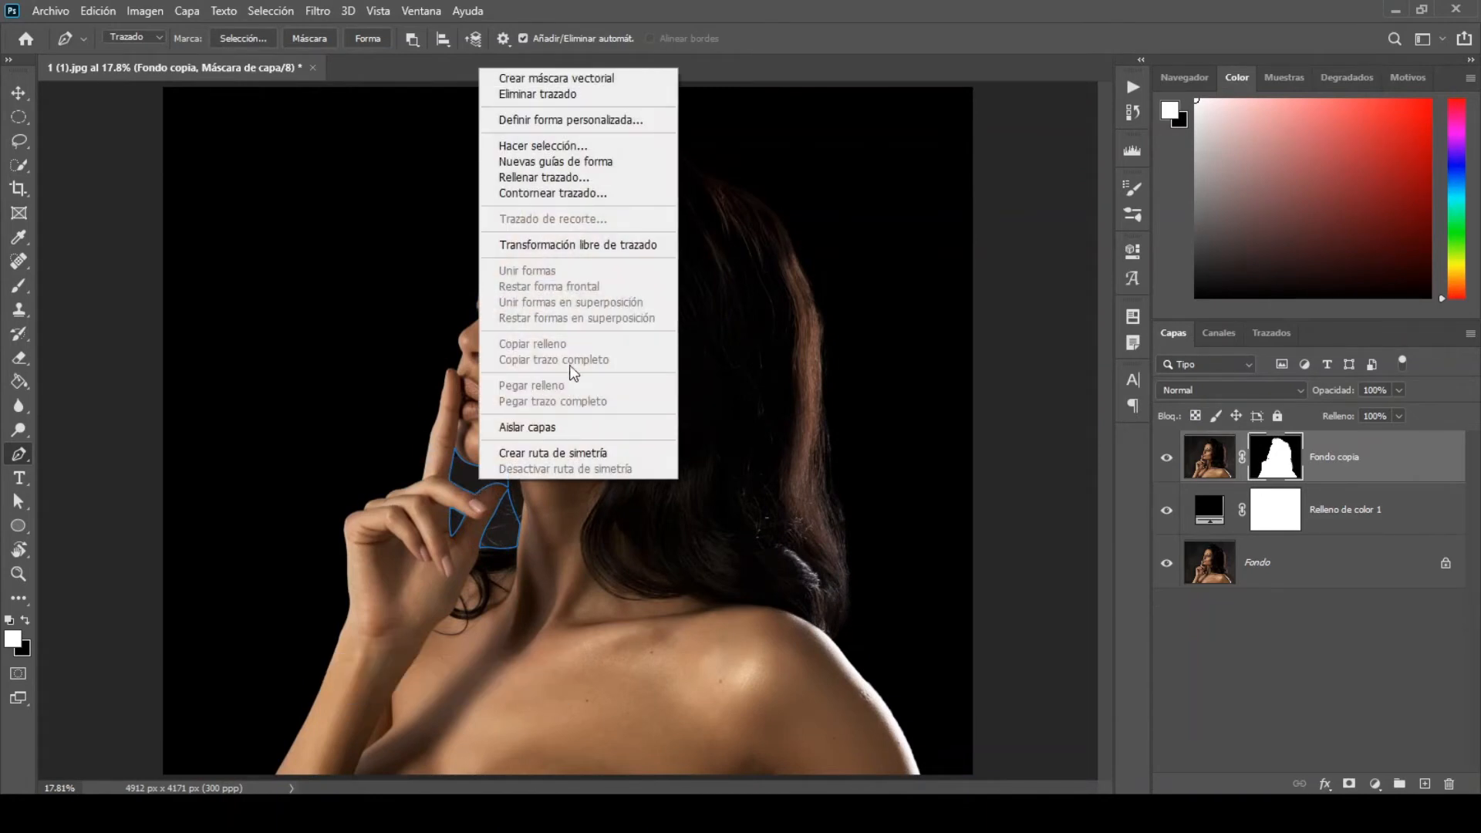
{"action": "left_click", "coordinate": [577, 147]}
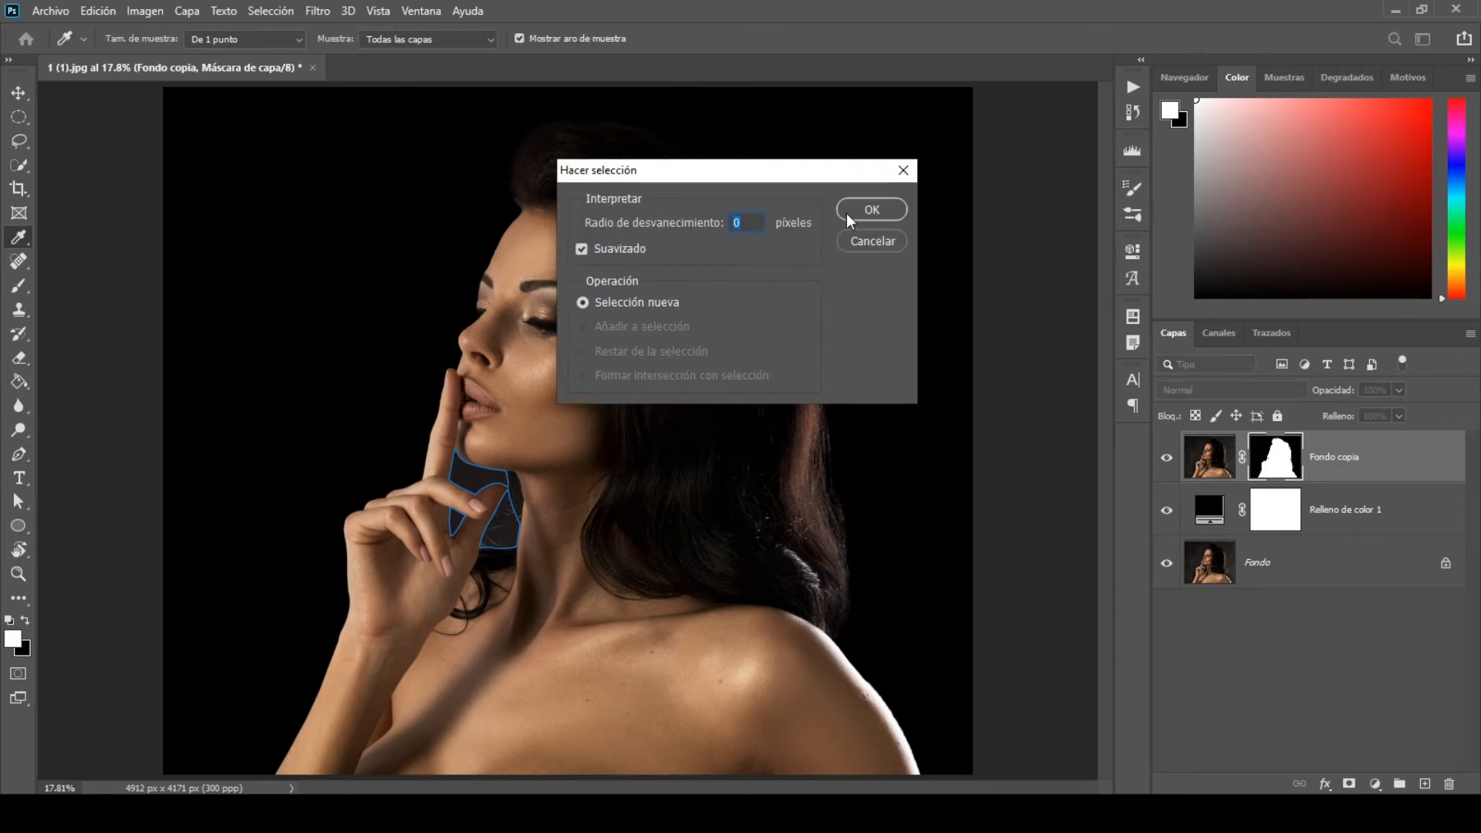
{"action": "left_click", "coordinate": [870, 210]}
{"action": "left_click", "coordinate": [272, 12]}
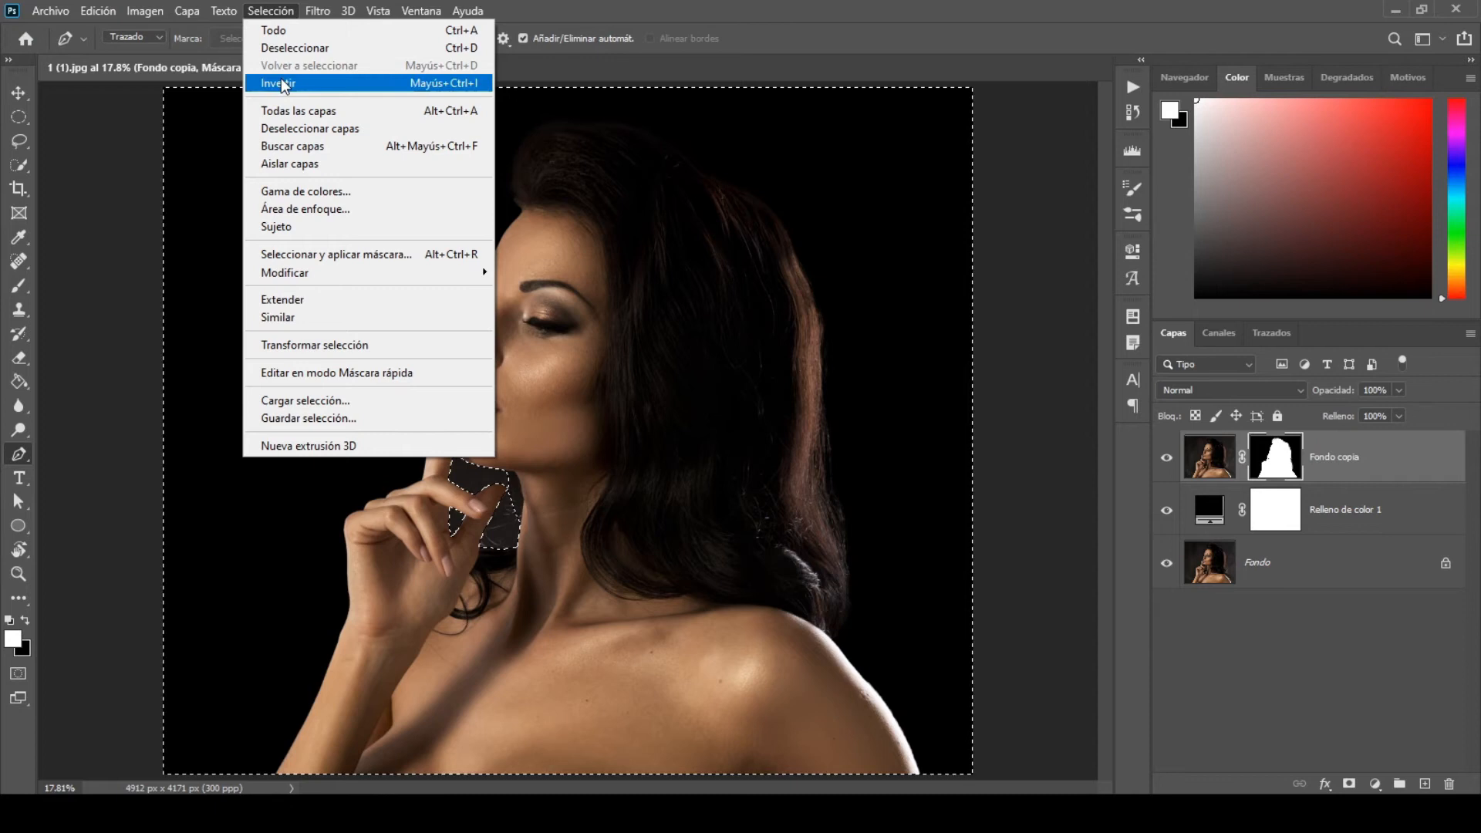
{"action": "left_click", "coordinate": [282, 84]}
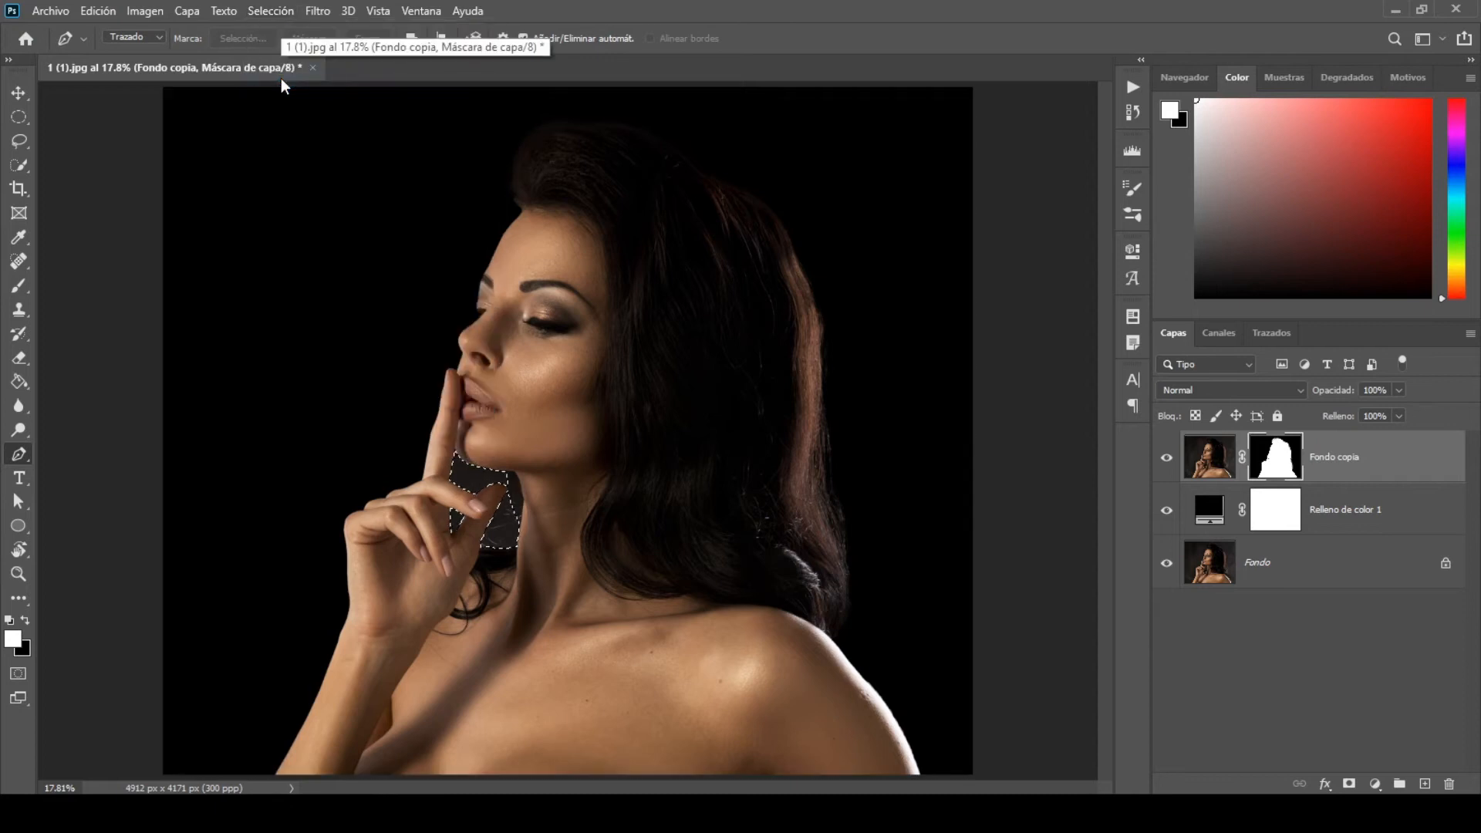
Step: Paint black with the Brush on the Fondo copia mask to hide the background in the selected gaps, and deselect
{"action": "left_click", "coordinate": [25, 622]}
{"action": "left_click", "coordinate": [20, 286]}
{"action": "mouse_move", "coordinate": [484, 509]}
{"action": "left_mouse_down"}
{"action": "mouse_move", "coordinate": [501, 511]}
{"action": "mouse_move", "coordinate": [462, 473]}
{"action": "left_mouse_up"}
{"action": "mouse_move", "coordinate": [451, 523]}
{"action": "left_mouse_down"}
{"action": "mouse_move", "coordinate": [505, 533]}
{"action": "mouse_move", "coordinate": [467, 561]}
{"action": "mouse_move", "coordinate": [490, 520]}
{"action": "mouse_move", "coordinate": [552, 532]}
{"action": "left_mouse_up"}
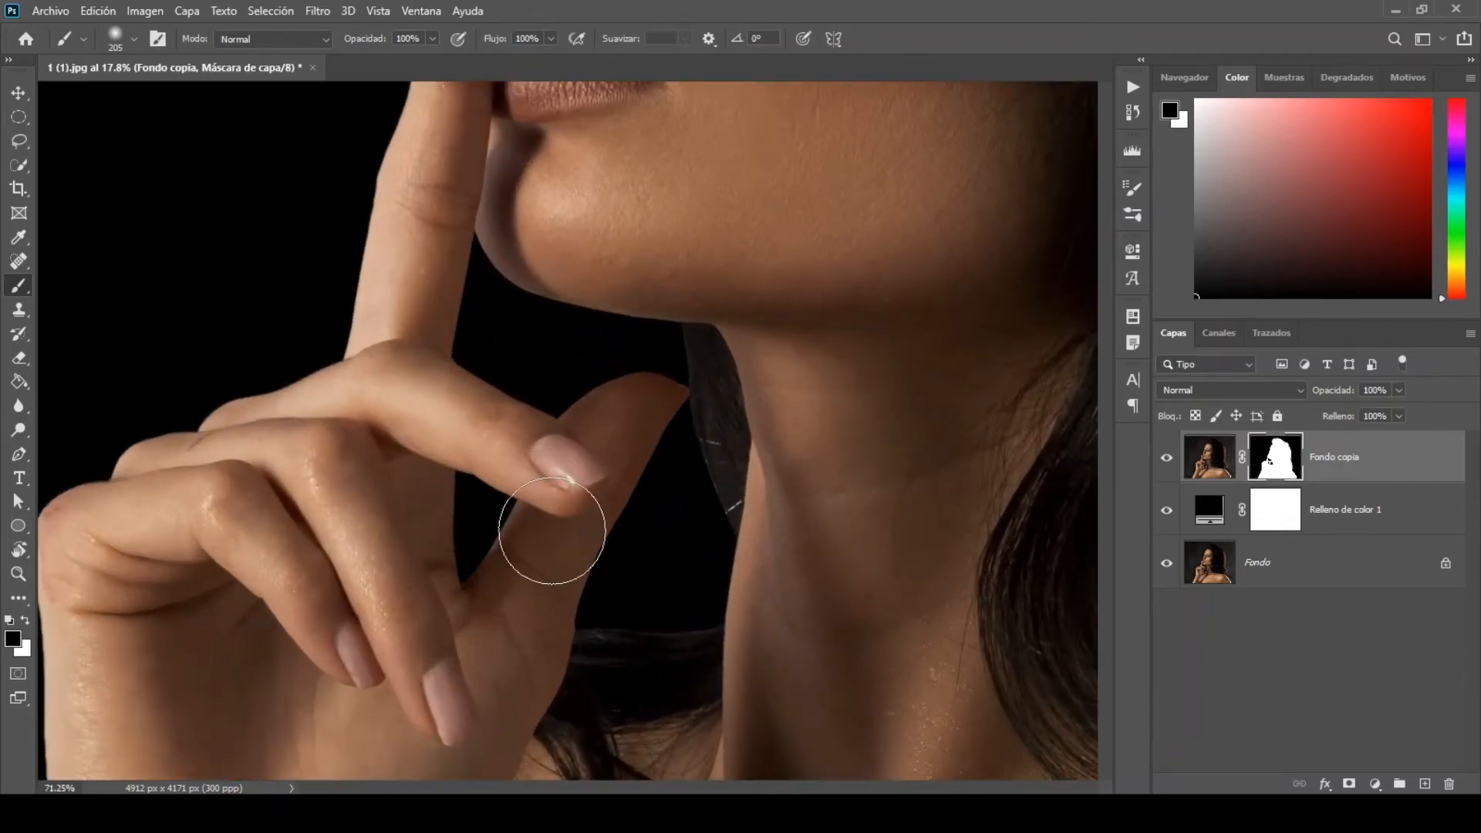
{"action": "key", "text": "ctrl+0"}
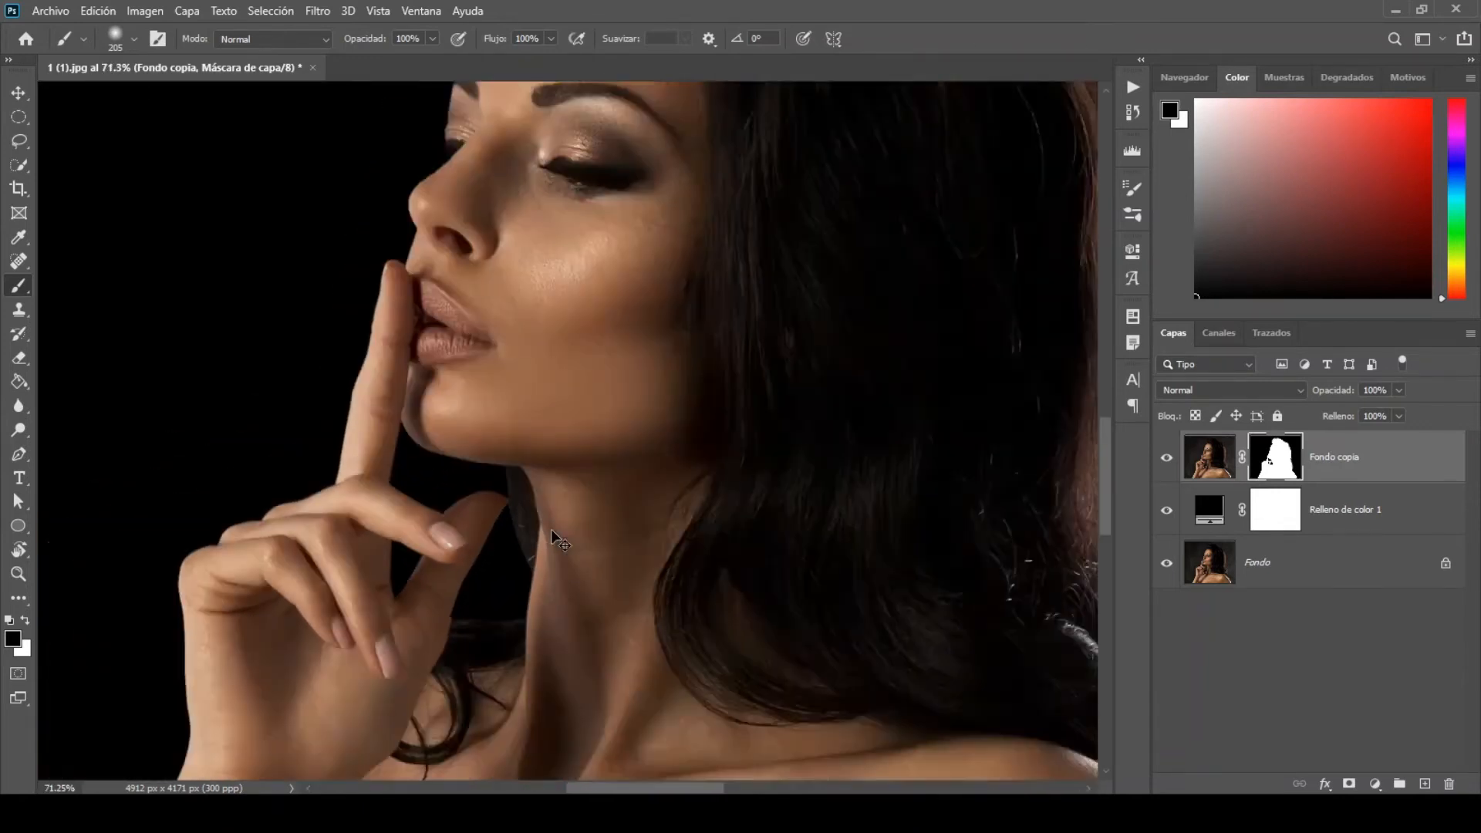
{"action": "left_click", "coordinate": [276, 13]}
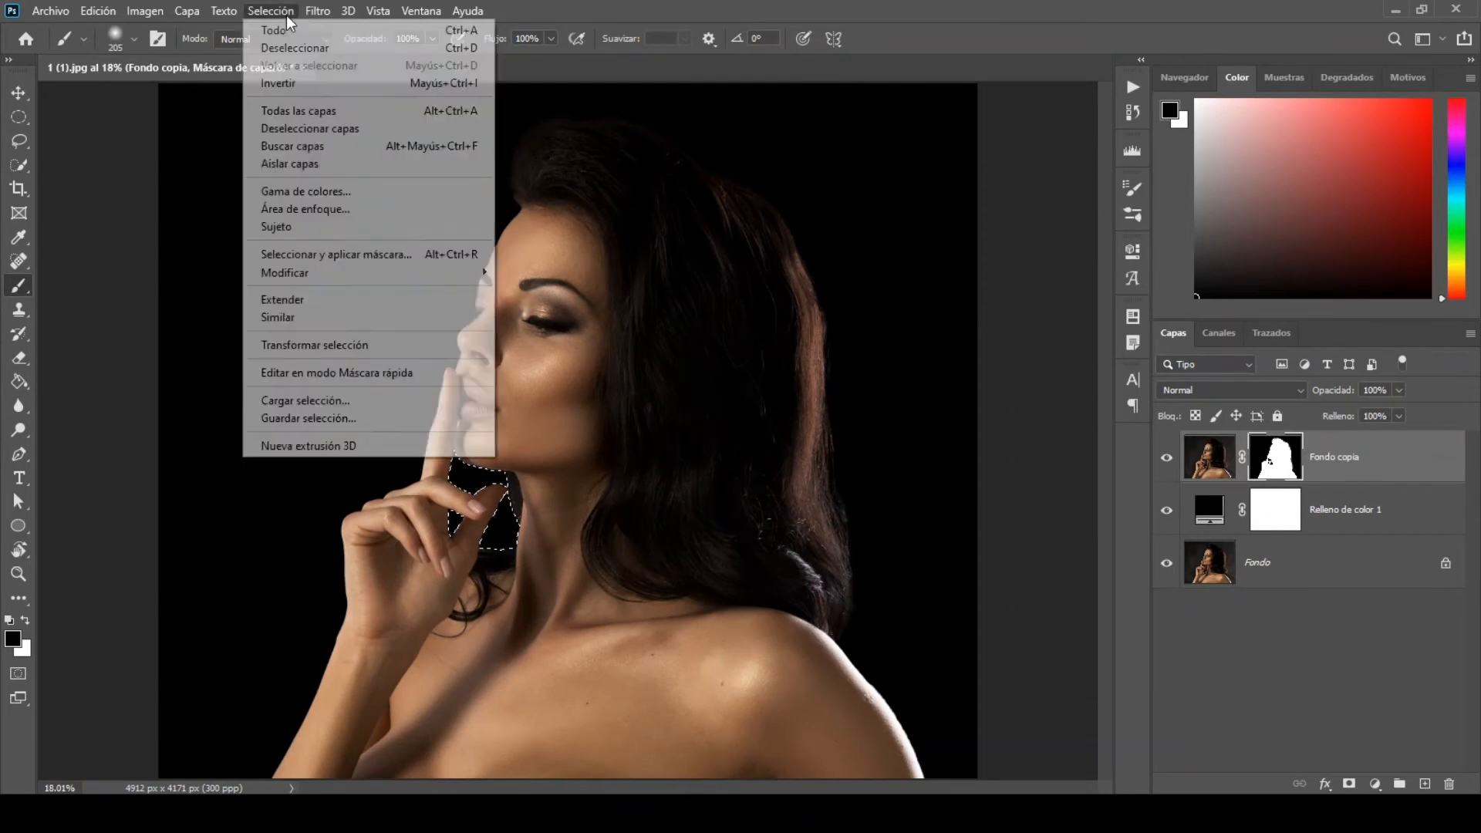
{"action": "left_click", "coordinate": [284, 48]}
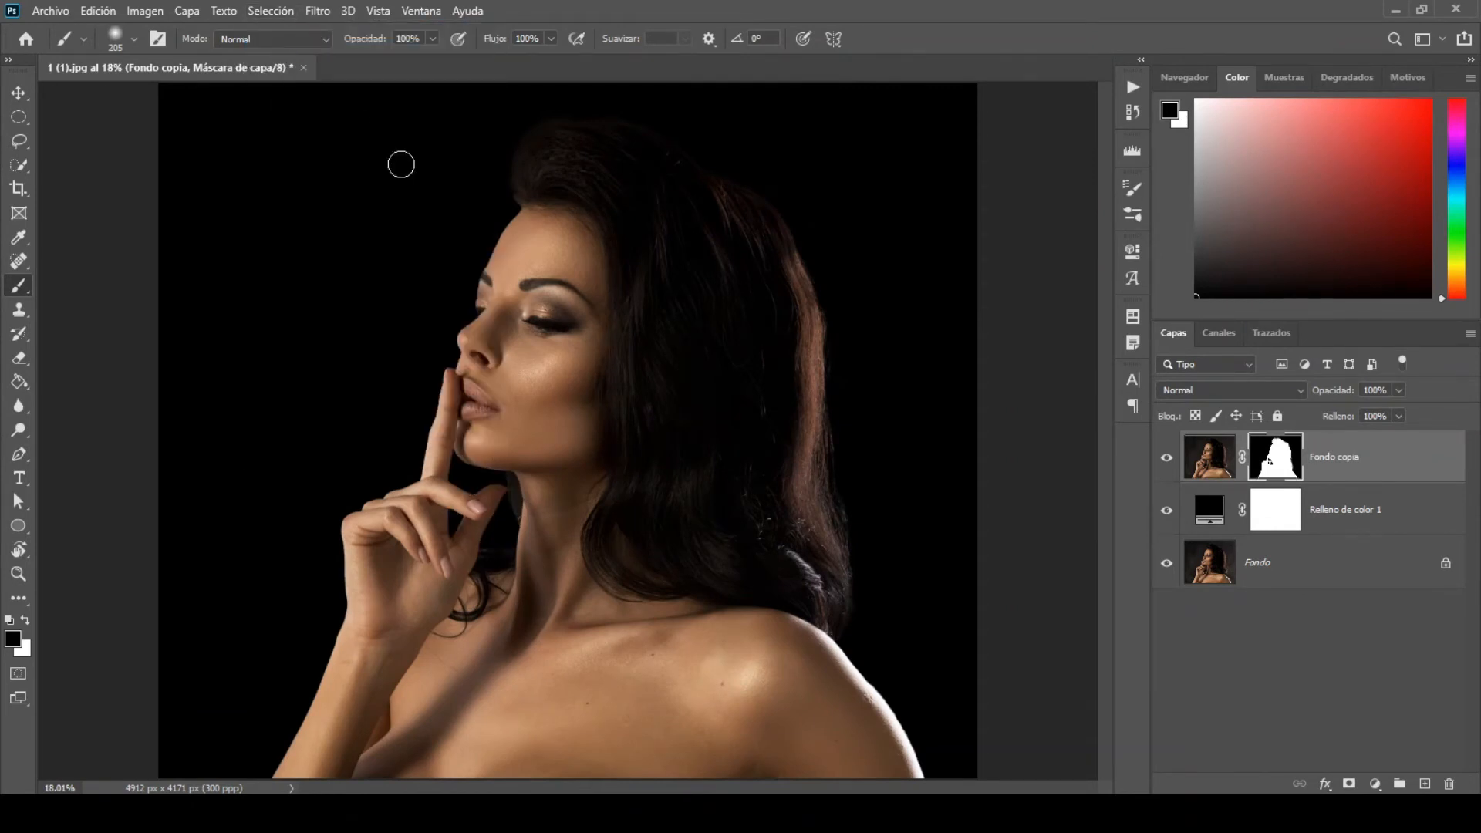
Step: Duplicate the Fondo copia layer as Fondo copia 2 and hide the original Fondo copia
{"action": "right_click", "coordinate": [1328, 463]}
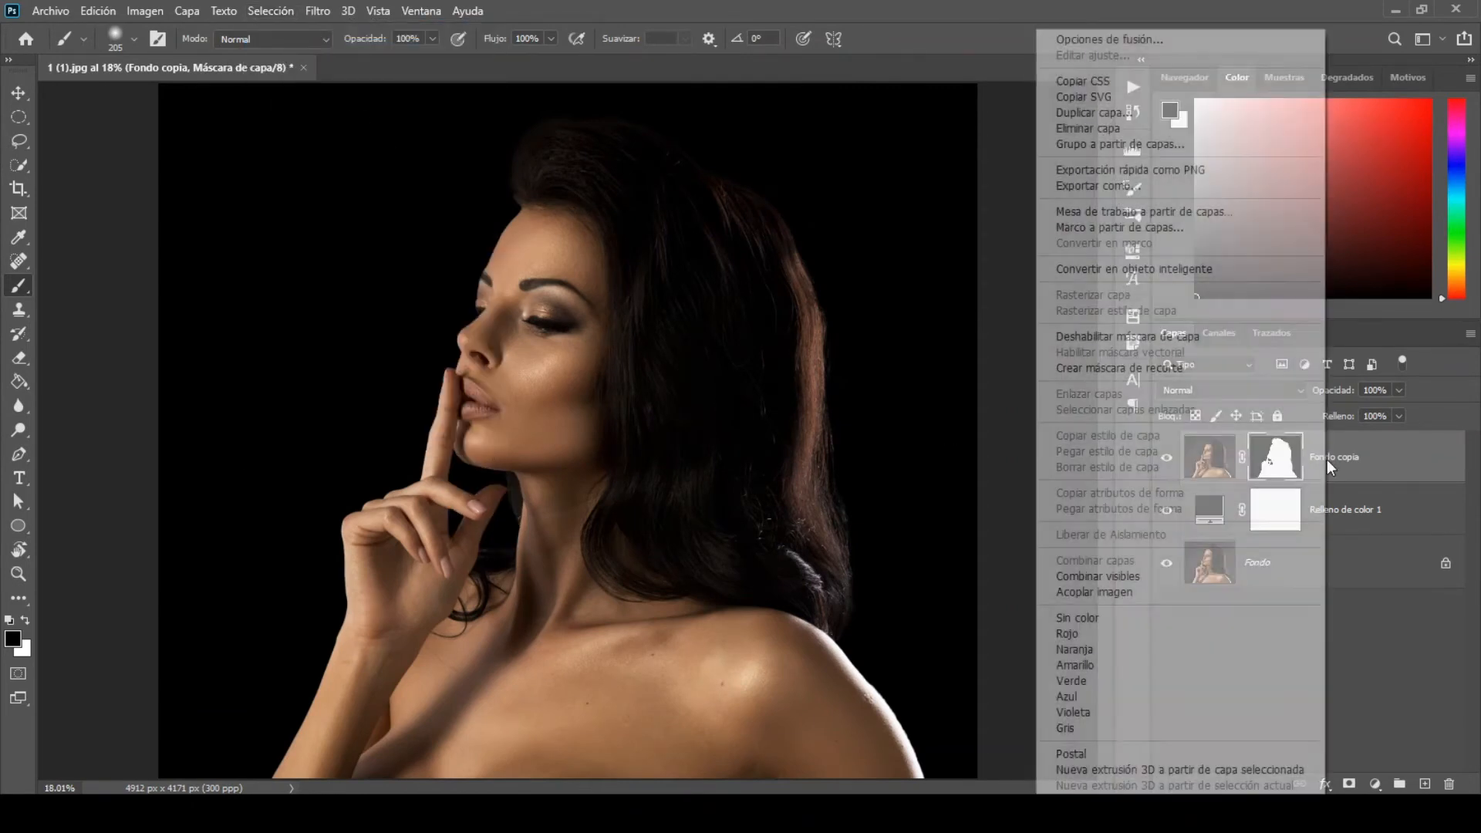
{"action": "left_click", "coordinate": [1094, 113]}
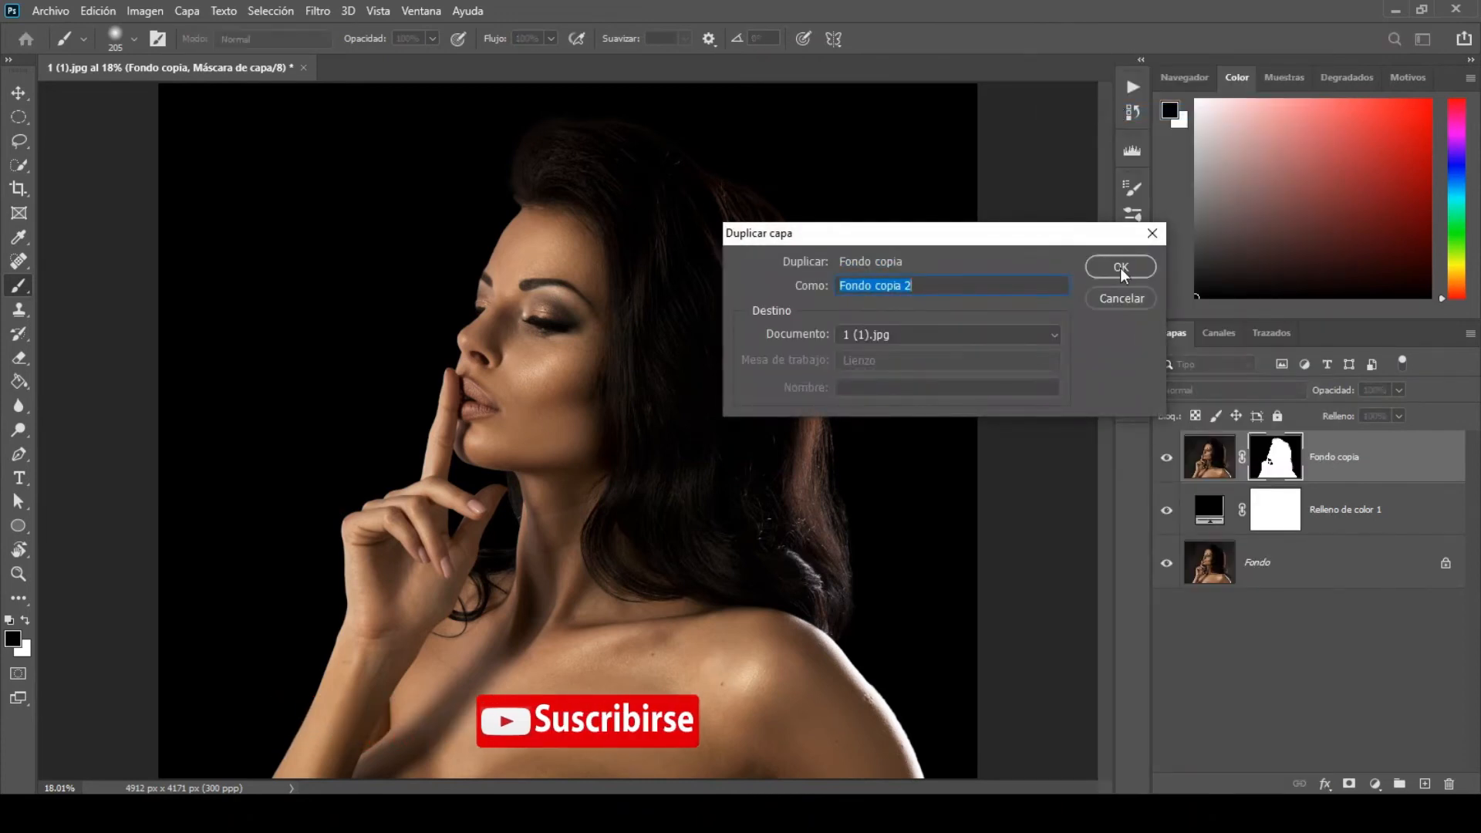
{"action": "left_click", "coordinate": [1120, 267]}
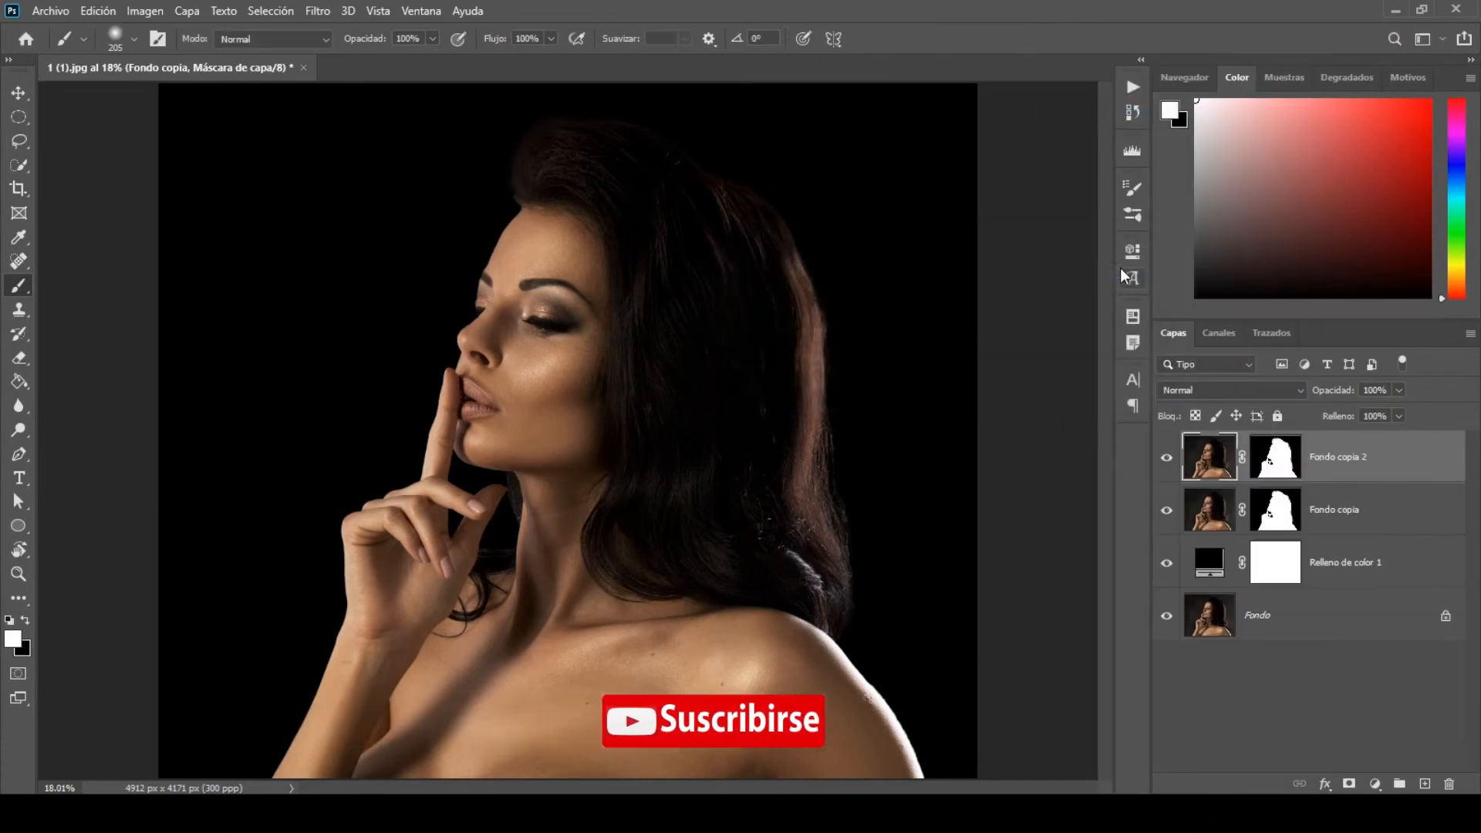
{"action": "left_click", "coordinate": [1166, 510]}
Step: Convert Fondo copia 2 to a smart object and rasterize it as a plain cutout layer
{"action": "right_click", "coordinate": [1342, 465]}
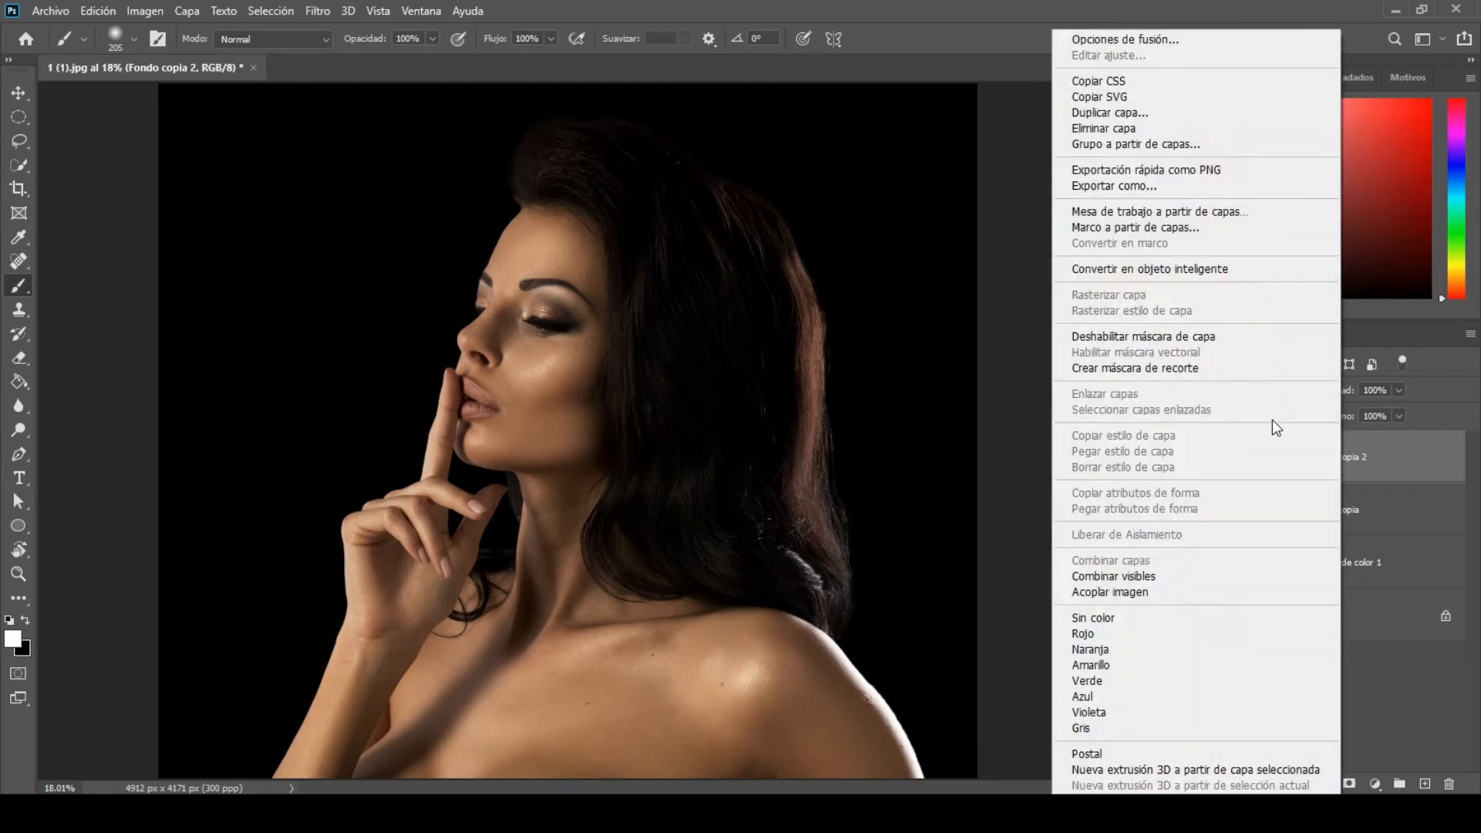
{"action": "left_click", "coordinate": [1231, 267]}
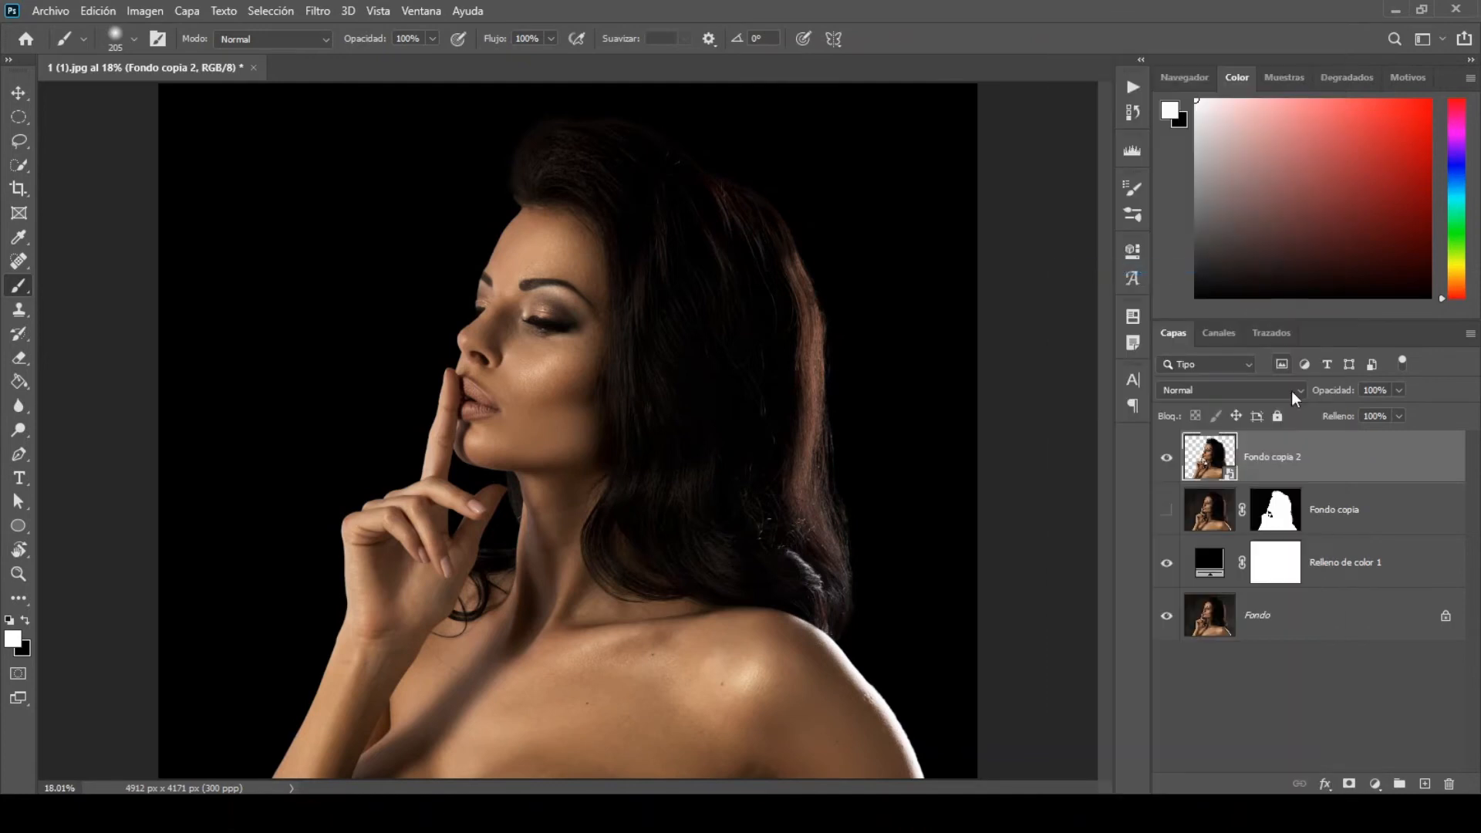
{"action": "right_click", "coordinate": [1313, 469]}
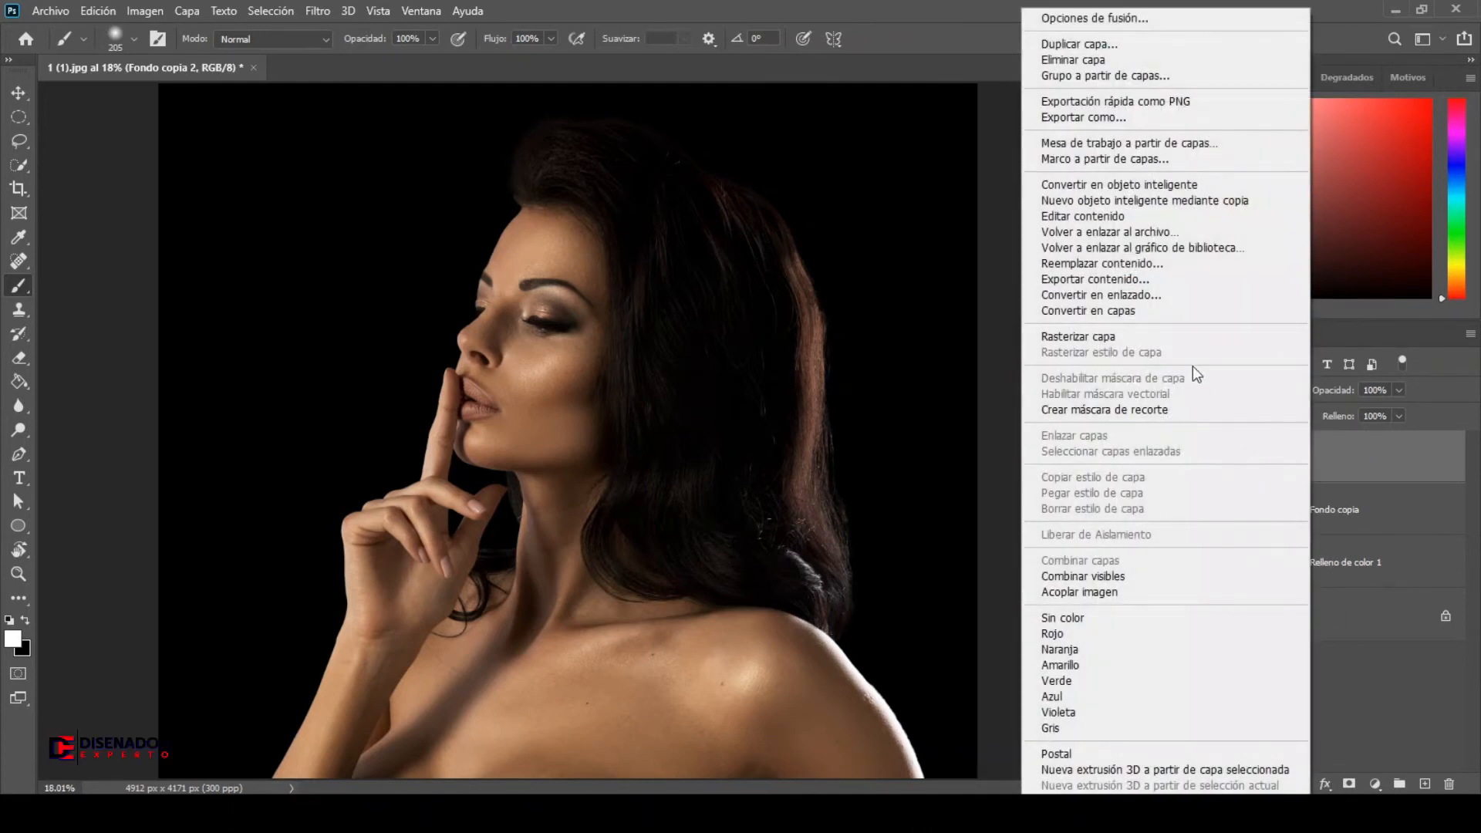
{"action": "left_click", "coordinate": [1179, 333]}
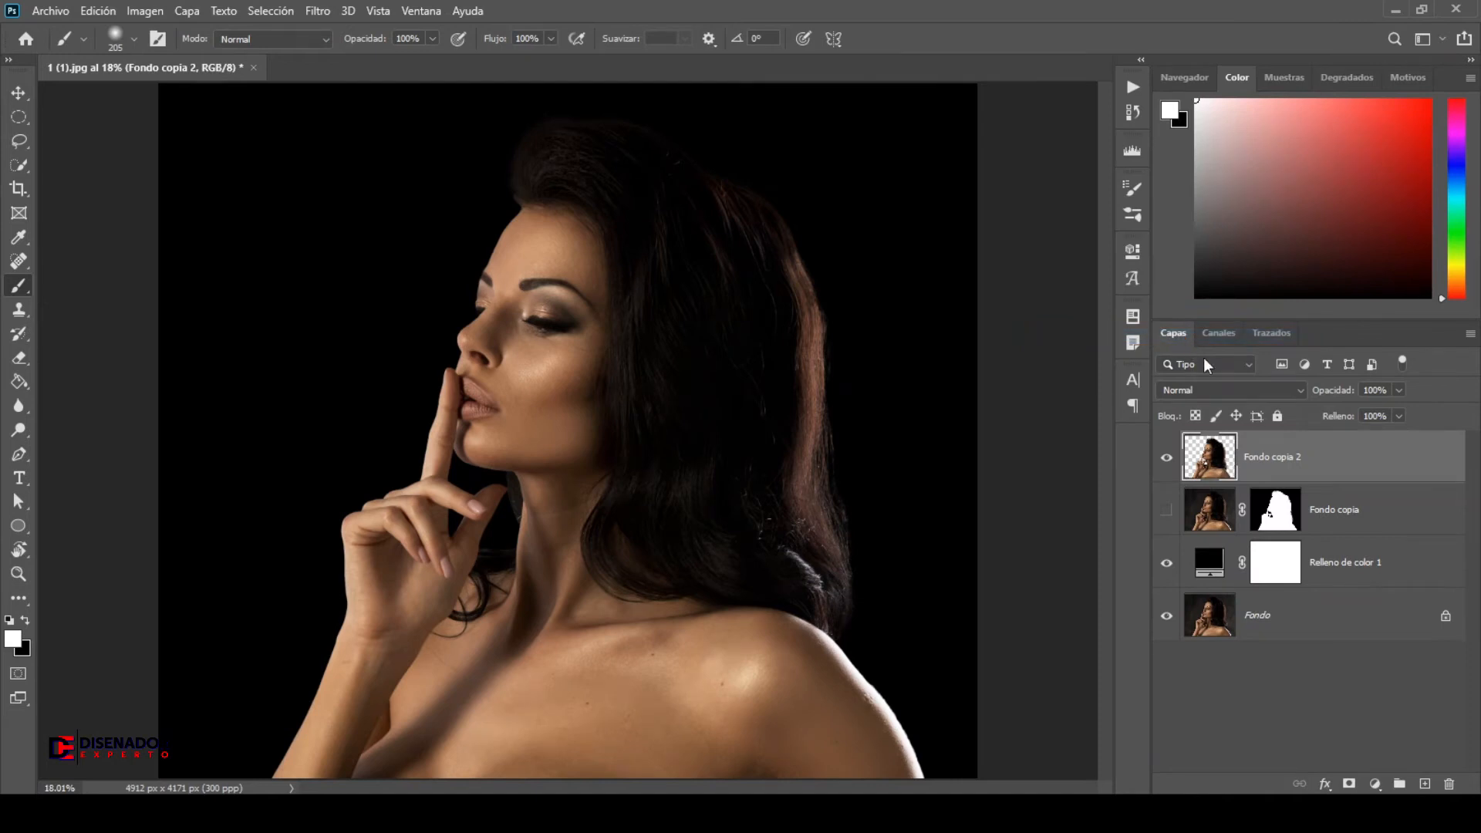
Step: Add a Black & White adjustment layer above Fondo copia 2 and clip it to that layer
{"action": "left_click", "coordinate": [1375, 784]}
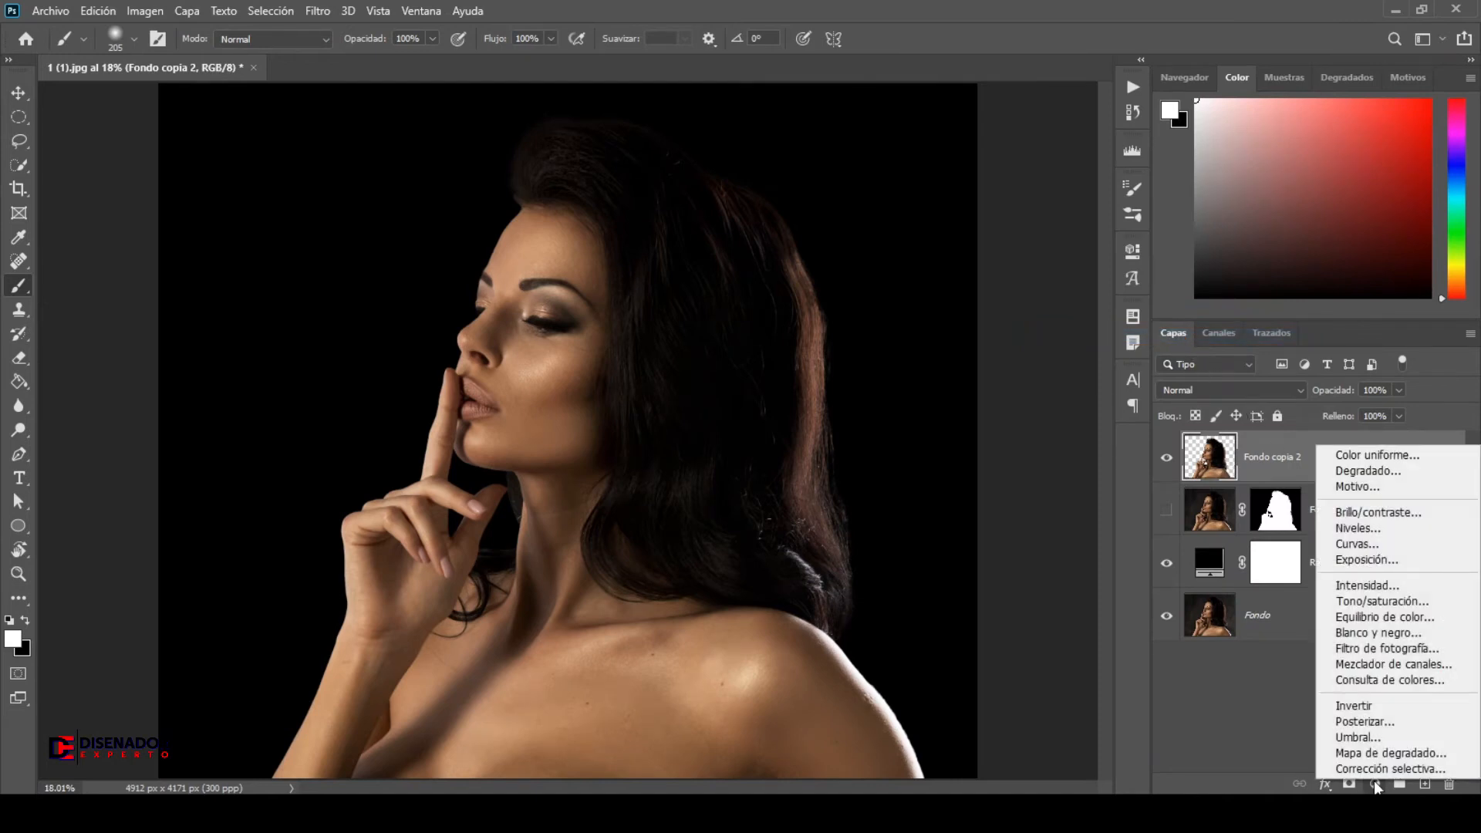
{"action": "left_click", "coordinate": [1362, 634]}
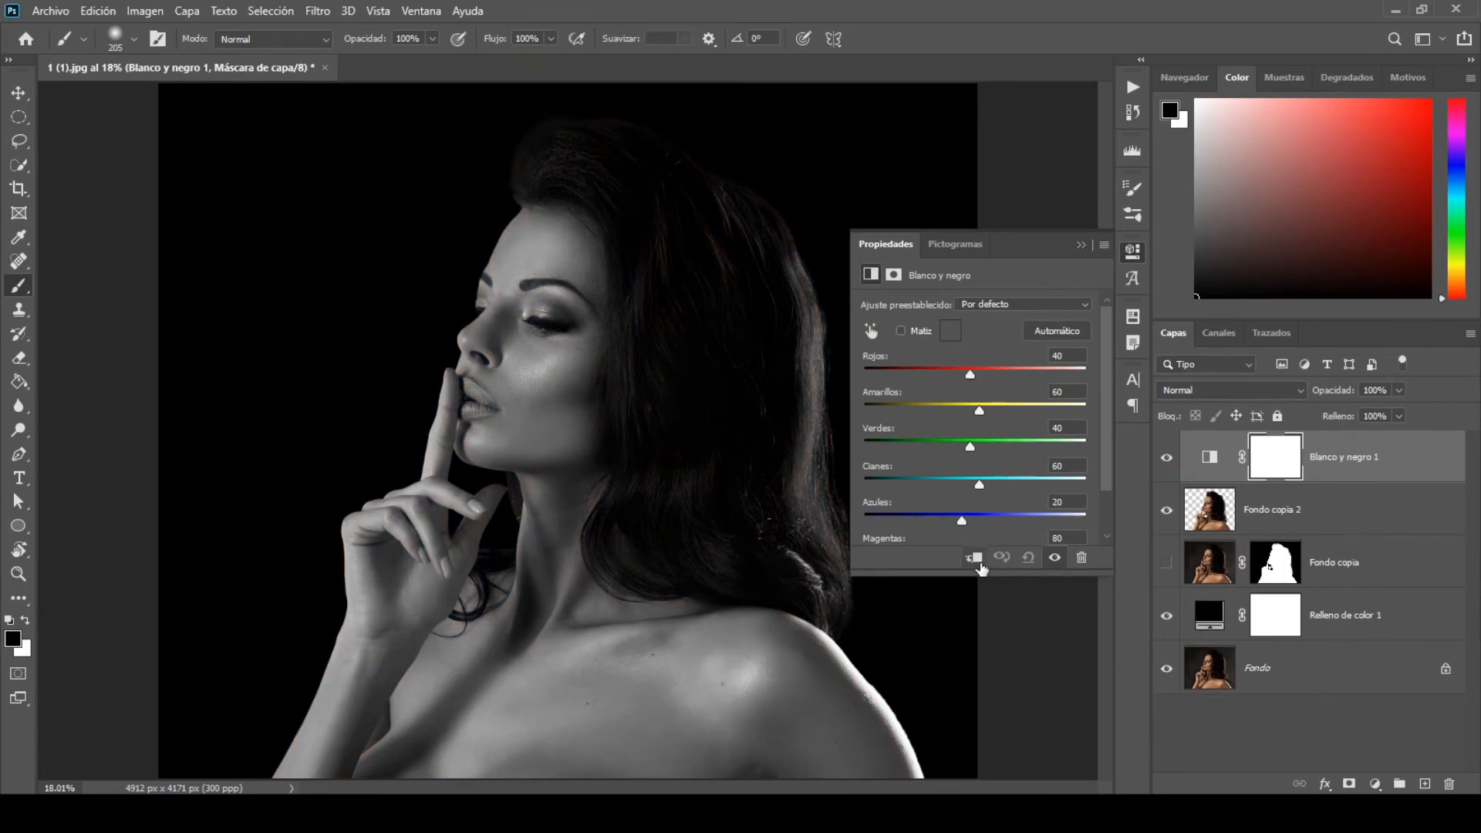
{"action": "left_click", "coordinate": [973, 557]}
Step: Set the Black & White adjustment's reds to -100, yellows to 33 and greens to 65, and increase its cyans and blues
{"action": "left_click_drag", "start_coordinate": [971, 374], "coordinate": [909, 371]}
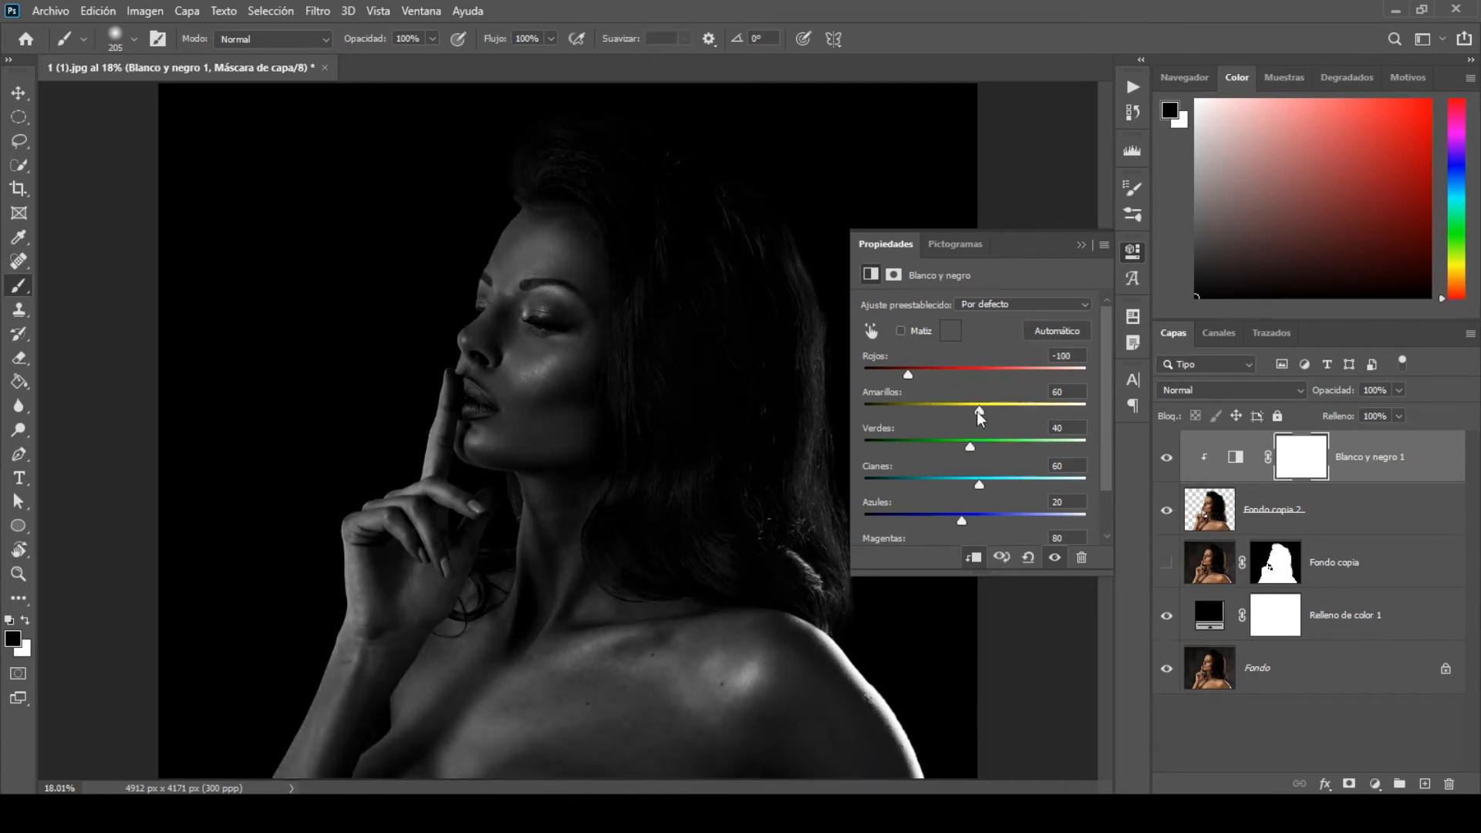
{"action": "left_click_drag", "start_coordinate": [961, 409], "coordinate": [963, 408]}
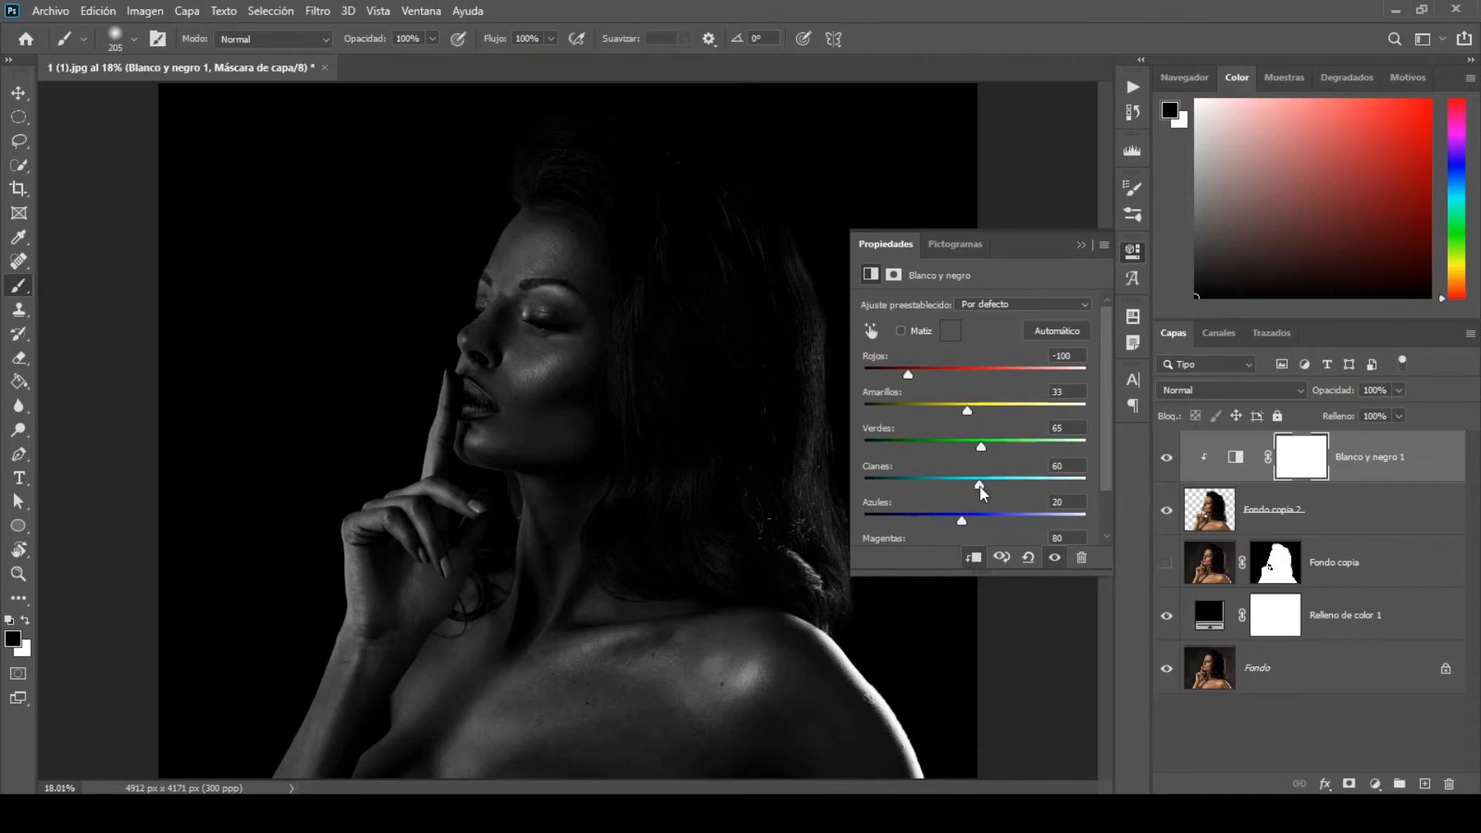
{"action": "left_click_drag", "start_coordinate": [992, 492], "coordinate": [1013, 496]}
{"action": "left_click_drag", "start_coordinate": [966, 524], "coordinate": [999, 527]}
{"action": "left_click", "coordinate": [1081, 245]}
Step: Add a black-to-white Gradient Map adjustment layer above the Black & White layer and clip it to Fondo copia 2
{"action": "left_click", "coordinate": [1375, 784]}
{"action": "left_click", "coordinate": [1370, 754]}
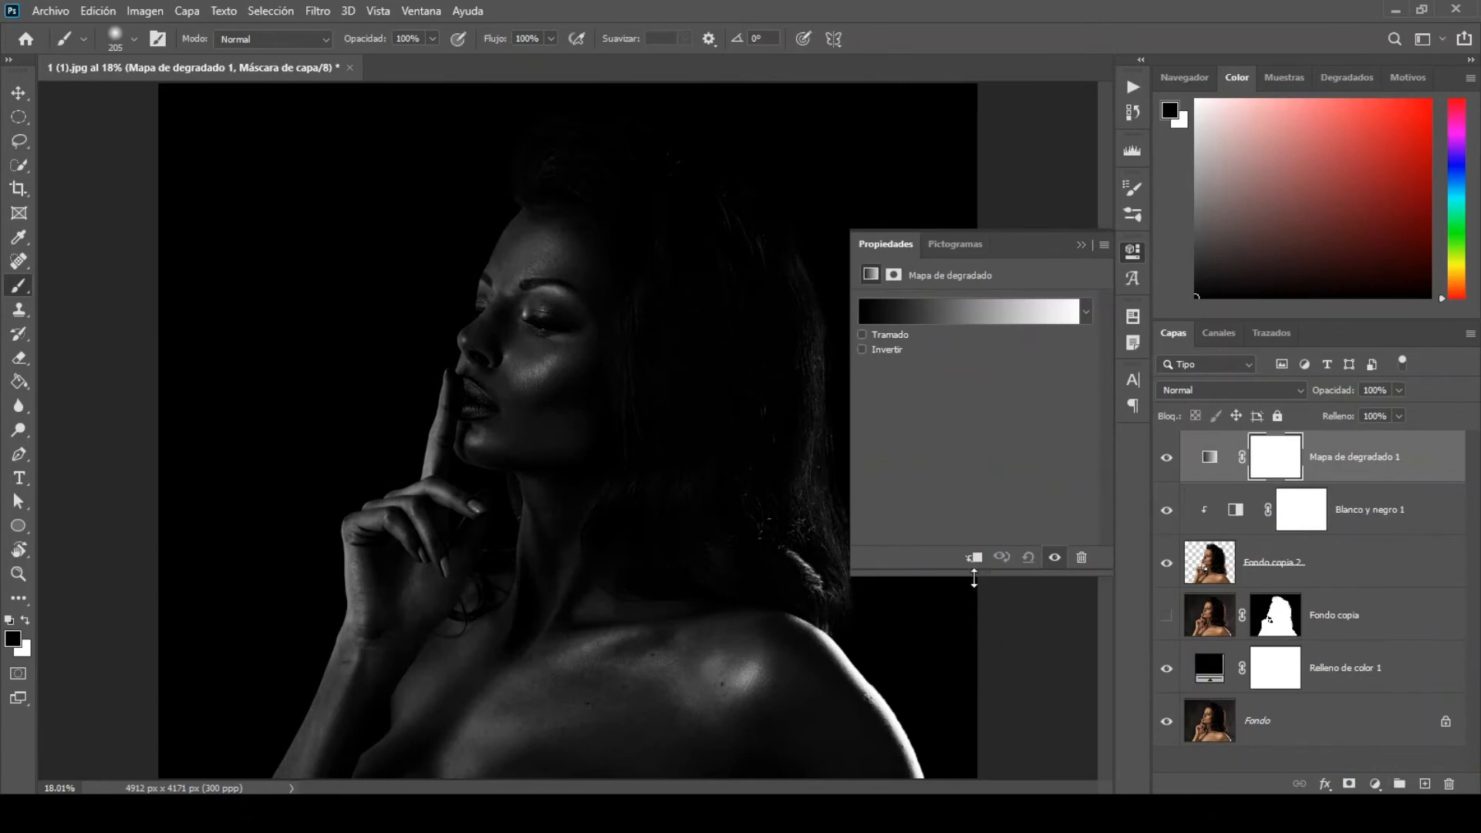
{"action": "left_click", "coordinate": [974, 558]}
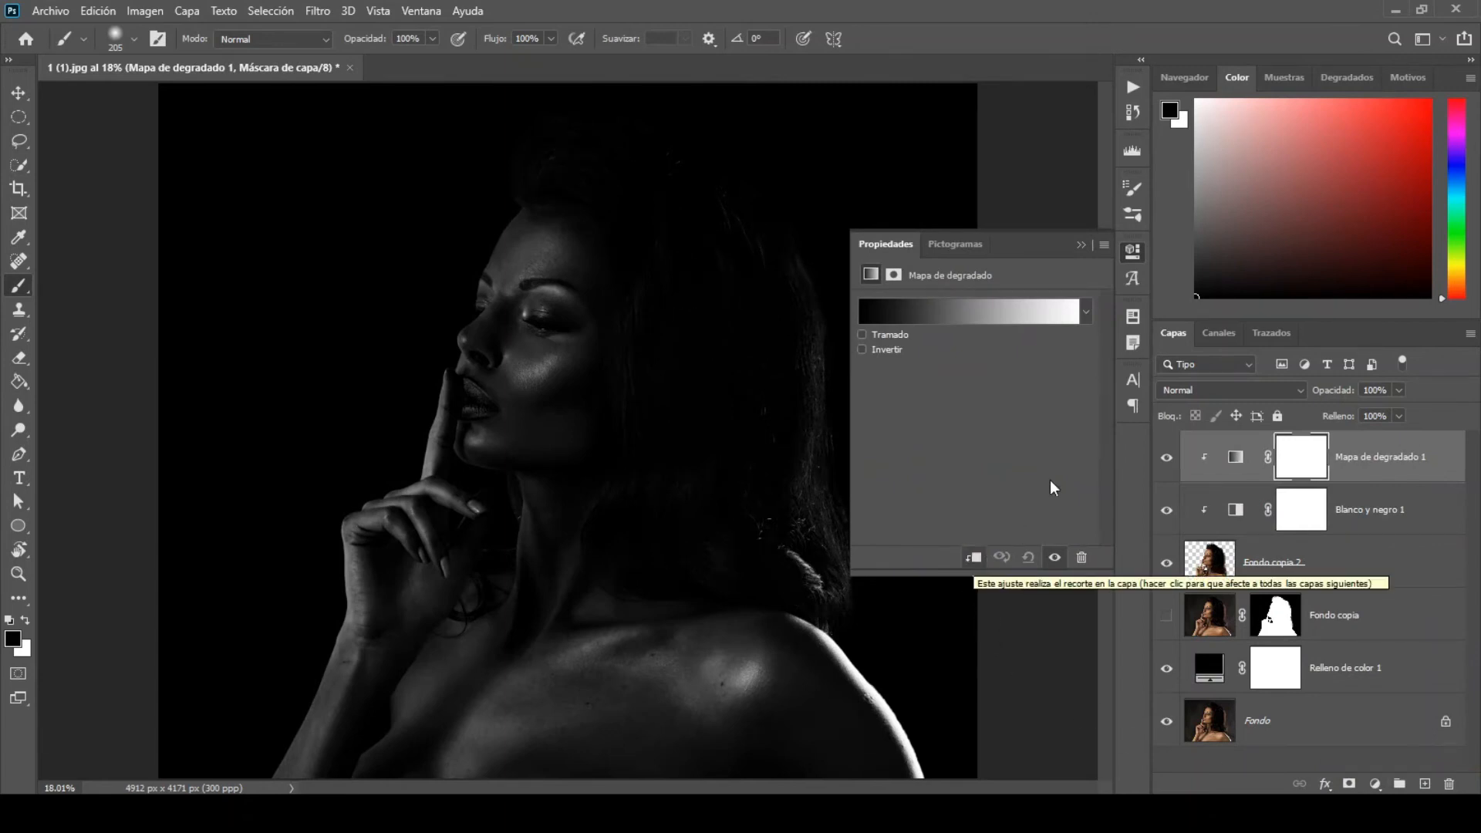
{"action": "left_click", "coordinate": [1081, 245]}
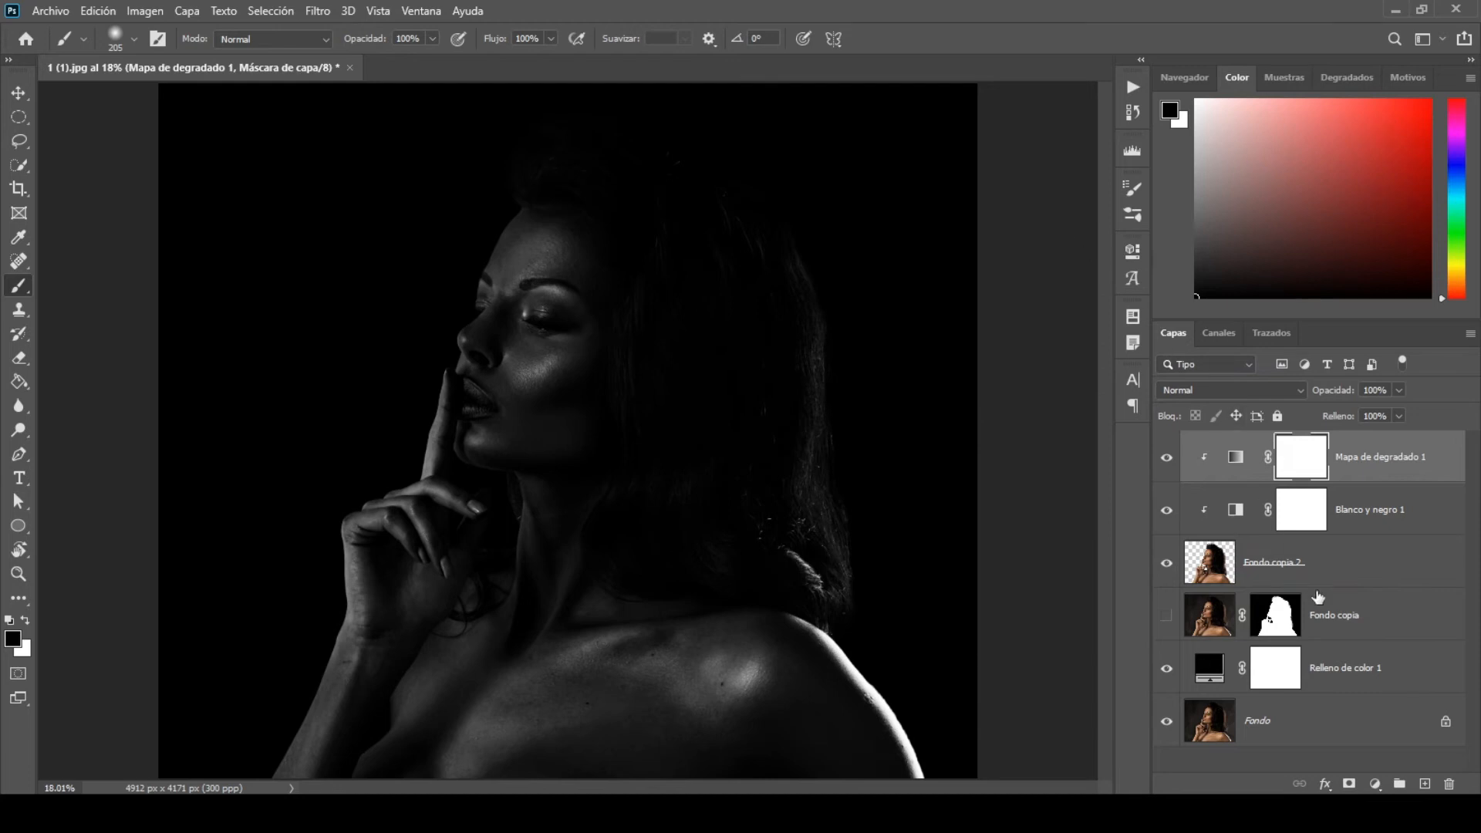
Step: Add a Brightness/Contrast adjustment layer with brightness -140 and contrast 89, and try to clip it to the layers below
{"action": "left_click", "coordinate": [1374, 785]}
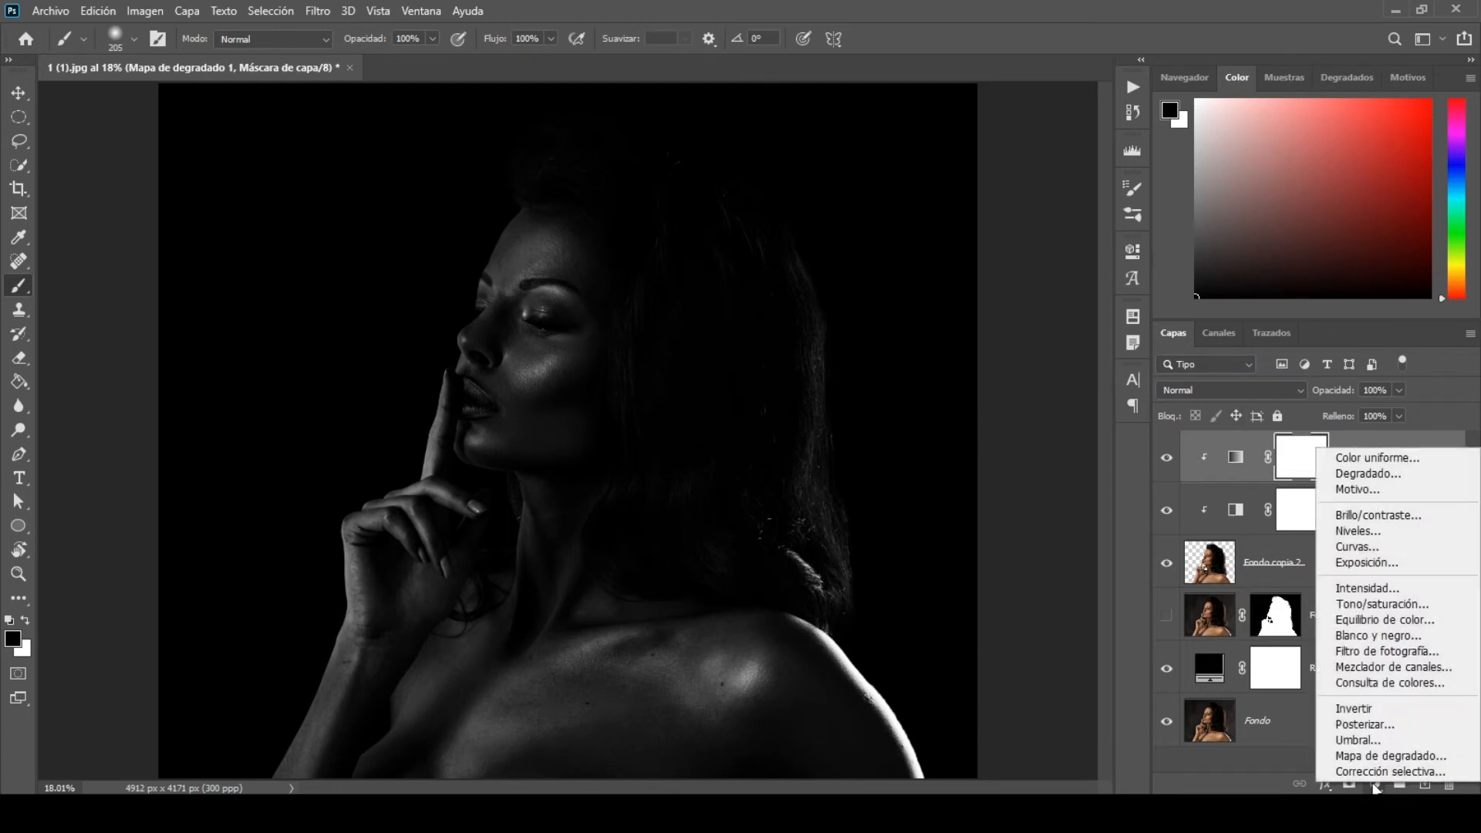
{"action": "left_click", "coordinate": [1364, 516]}
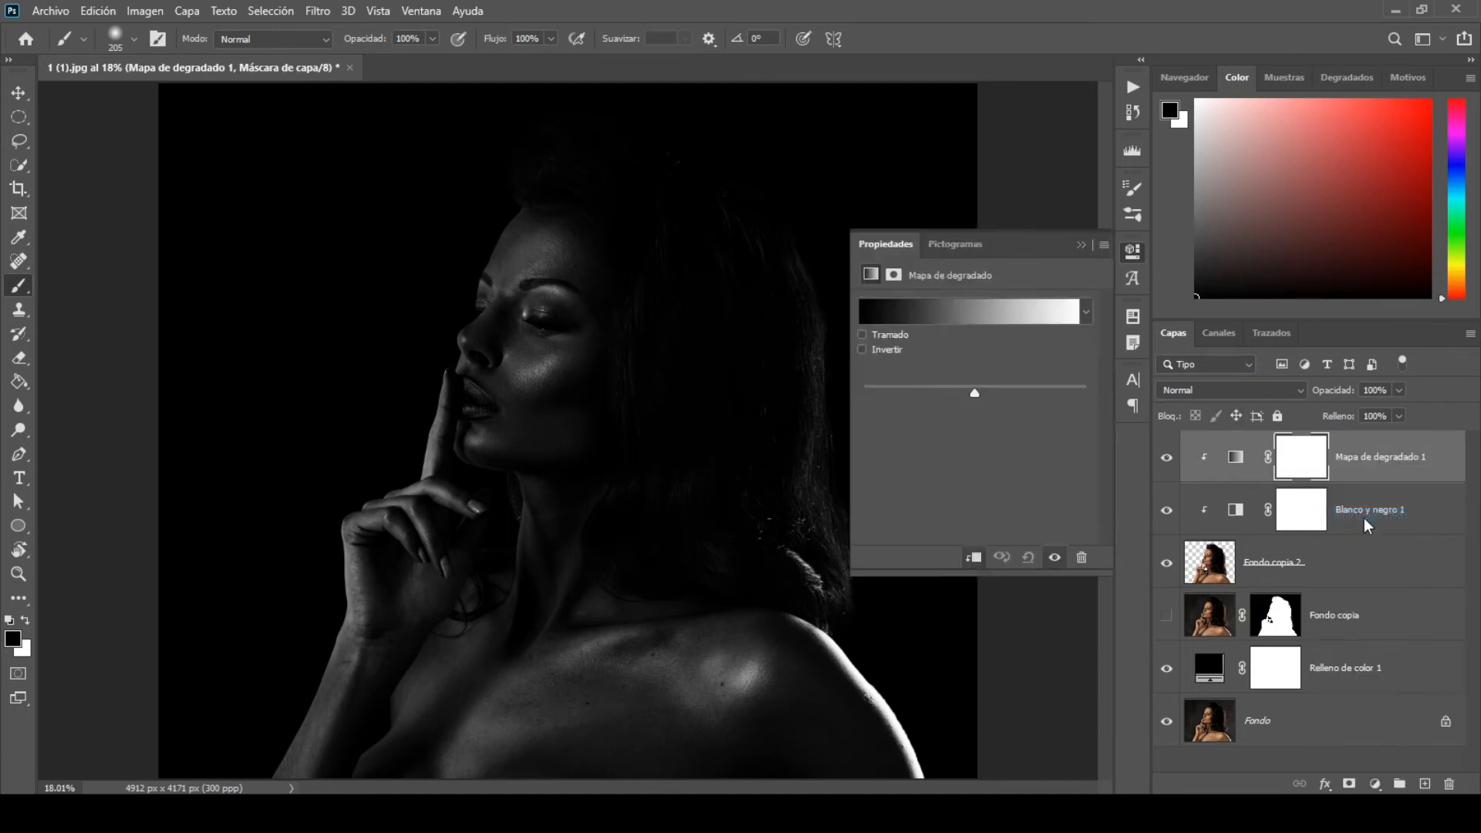
{"action": "left_click_drag", "start_coordinate": [974, 361], "coordinate": [872, 356]}
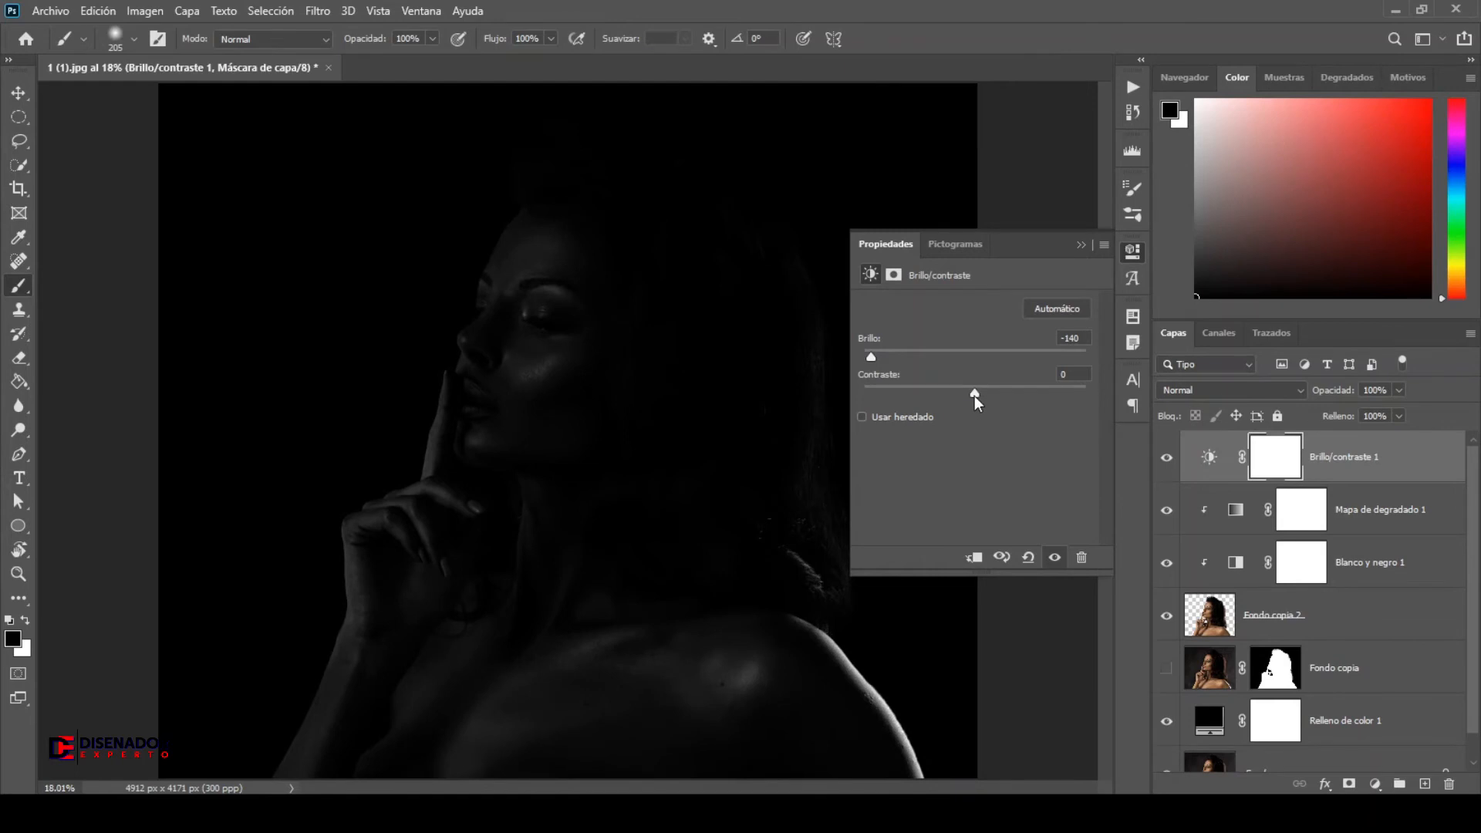
{"action": "left_click_drag", "start_coordinate": [974, 395], "coordinate": [1075, 402]}
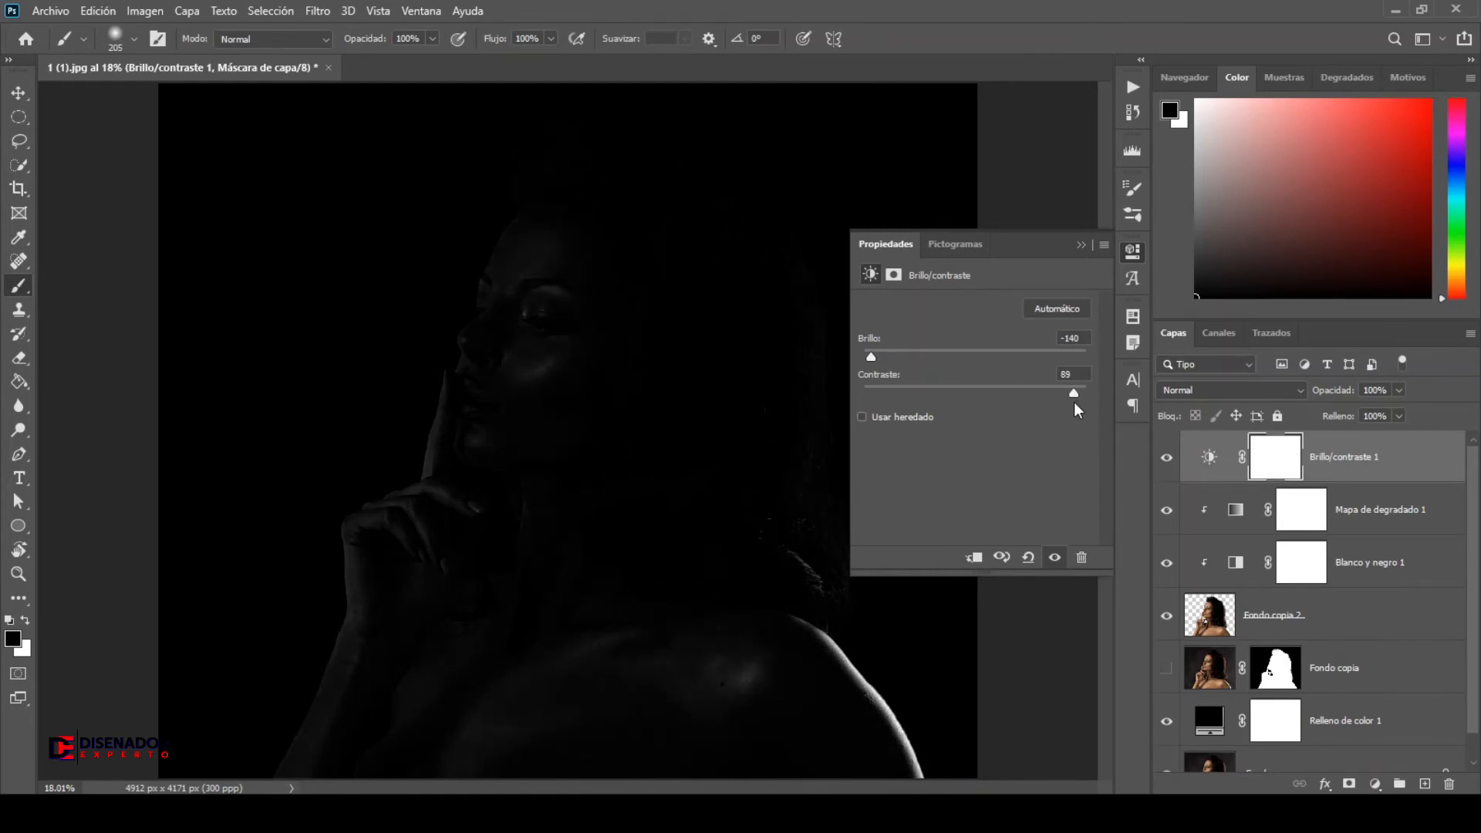
{"action": "left_click", "coordinate": [1081, 248]}
{"action": "right_click", "coordinate": [1387, 477]}
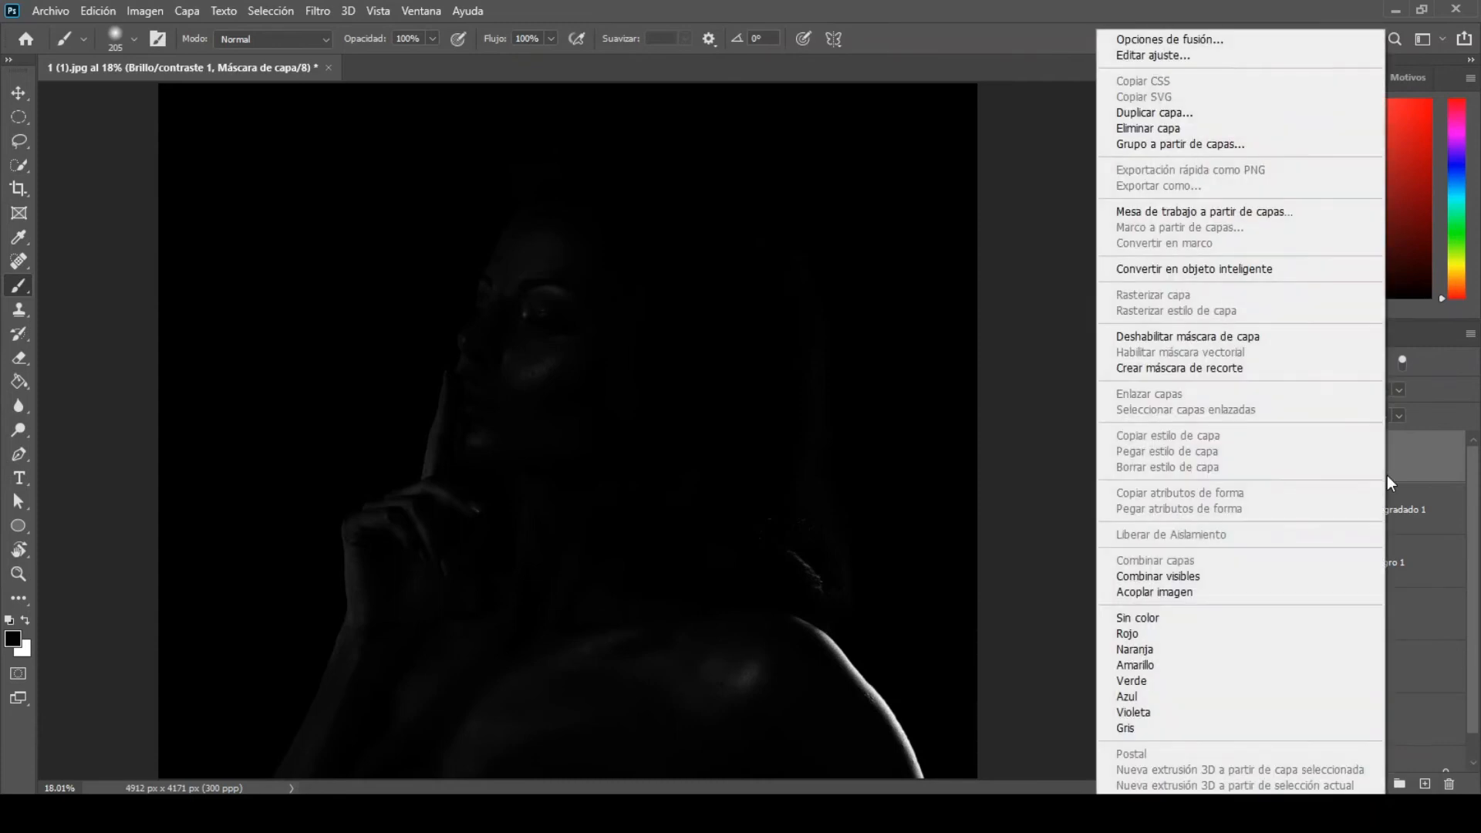
{"action": "left_click", "coordinate": [1222, 369]}
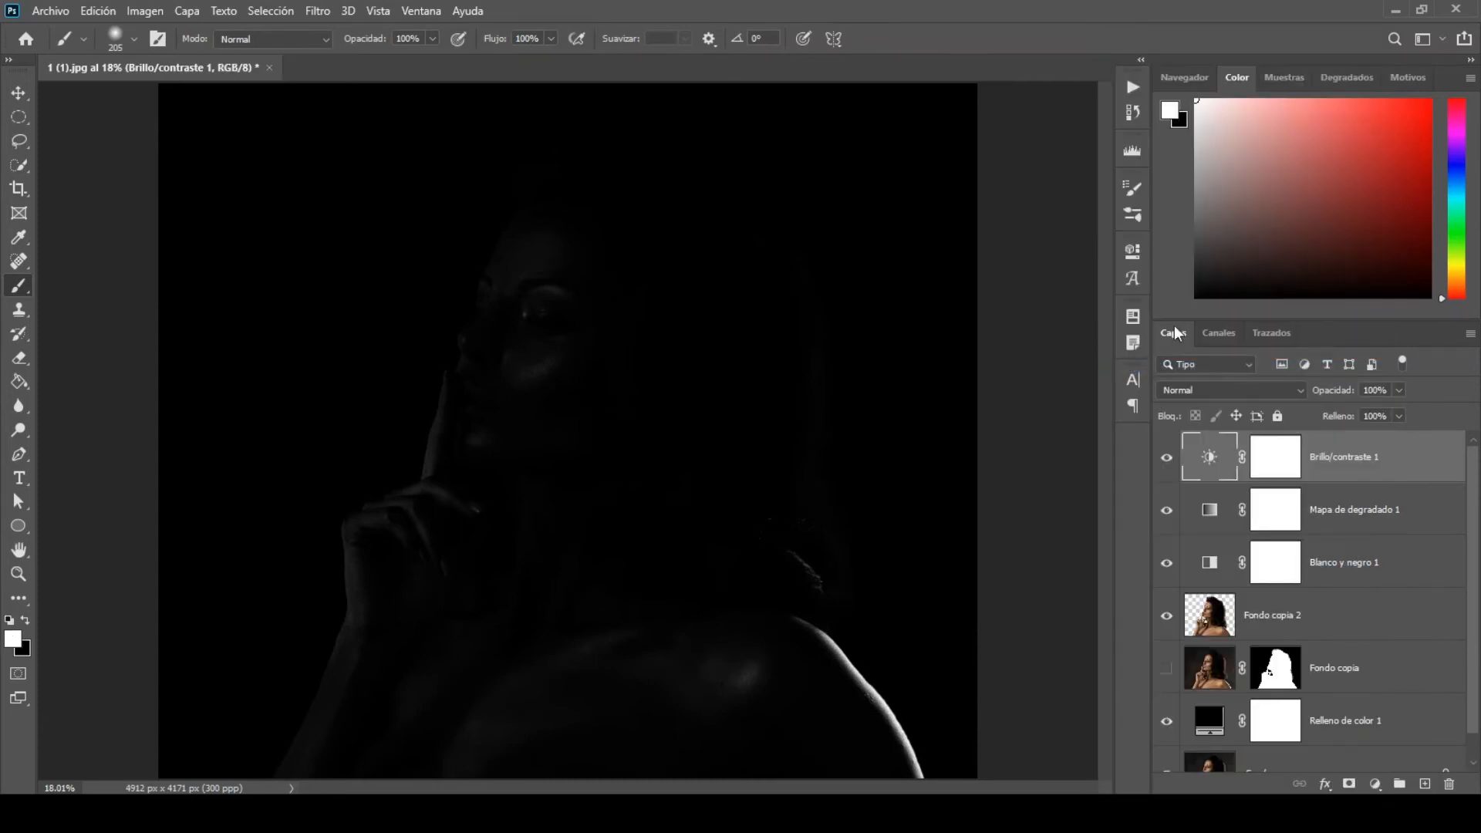
Step: Duplicate Fondo copia 2 as Fondo copia 3 and move the duplicate to the top of the layer stack
{"action": "left_click", "coordinate": [1343, 635]}
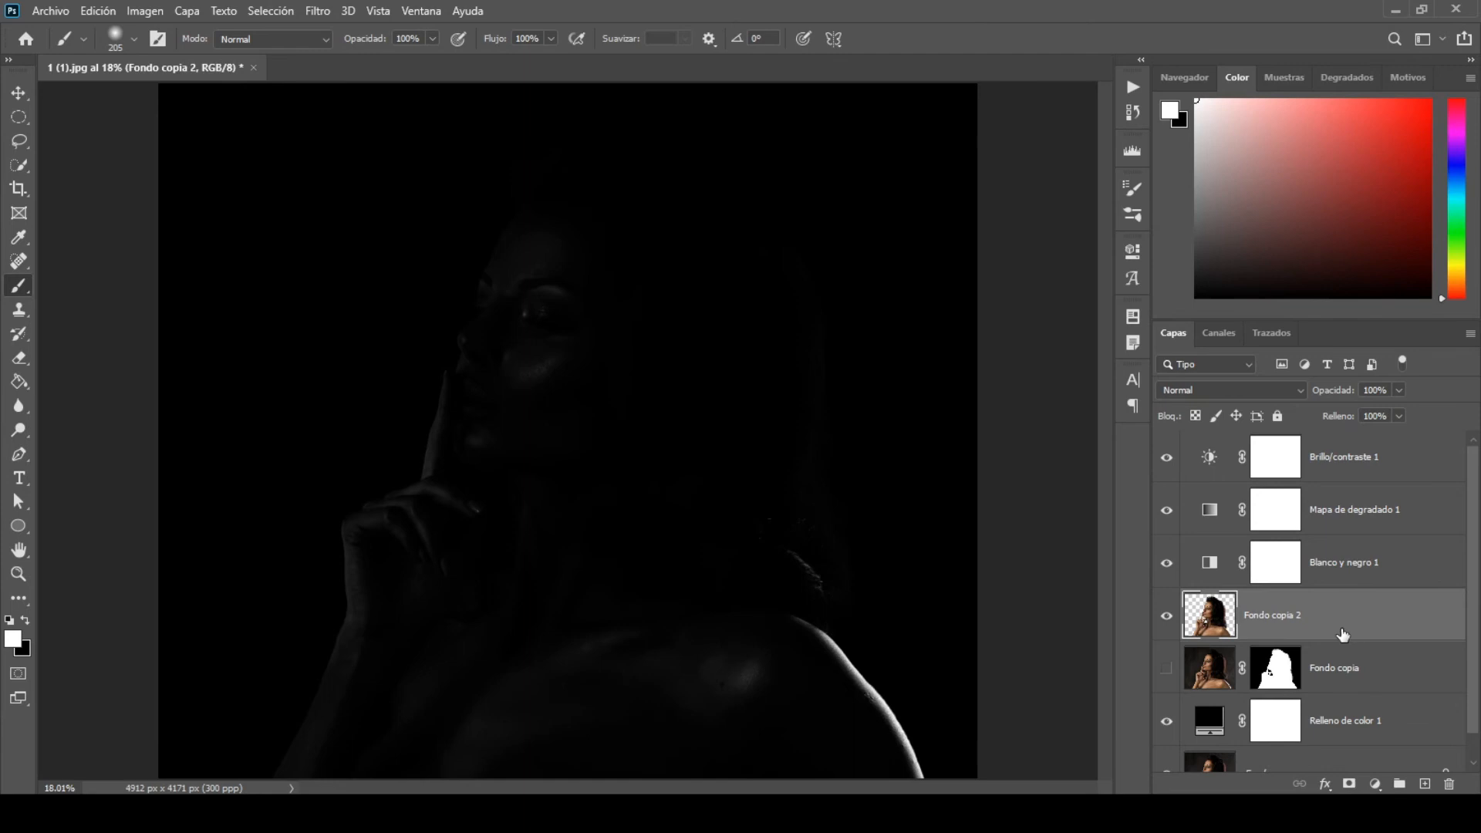
{"action": "right_click", "coordinate": [1343, 635]}
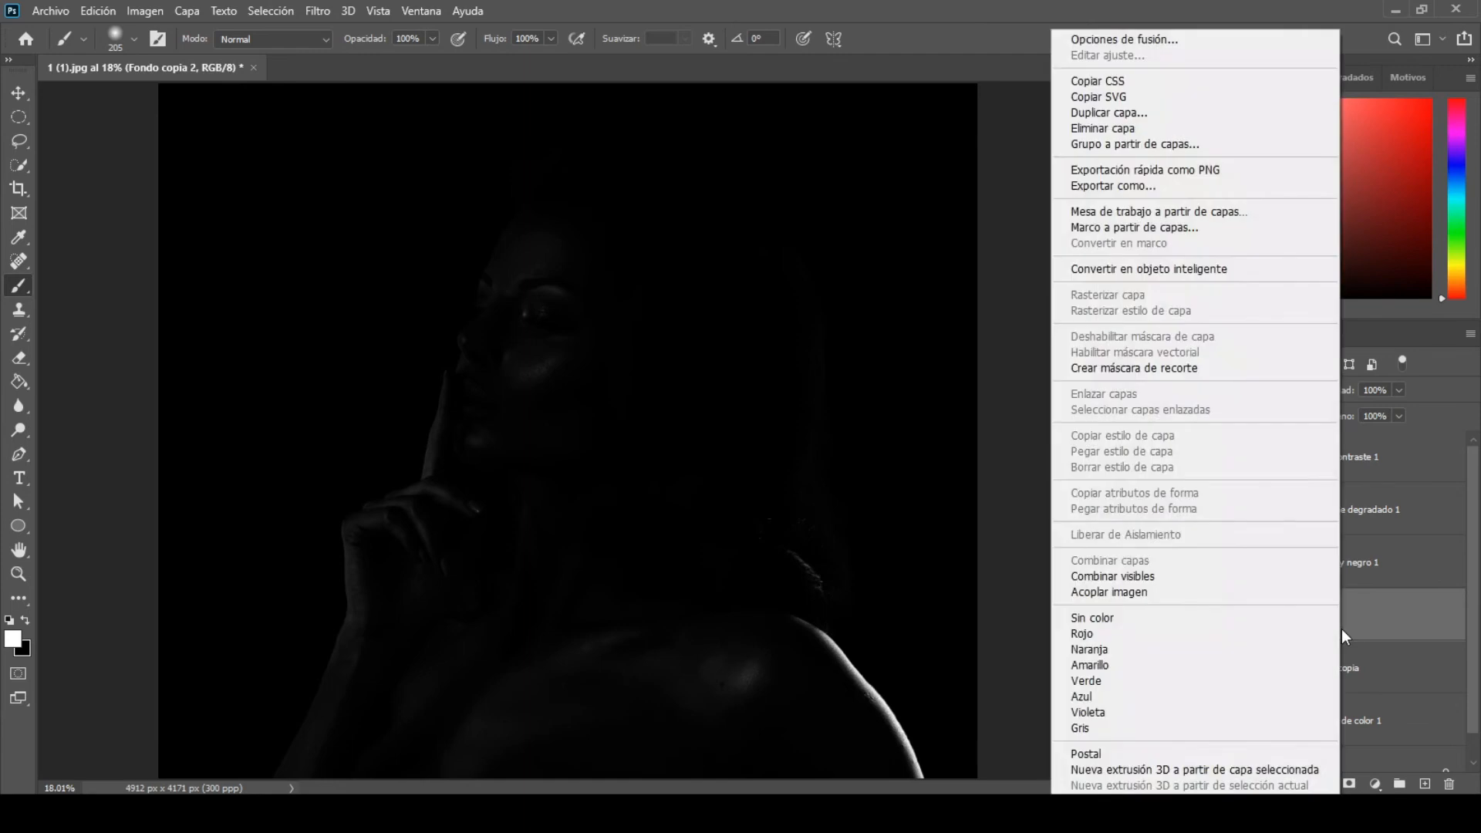
{"action": "left_click", "coordinate": [1157, 112]}
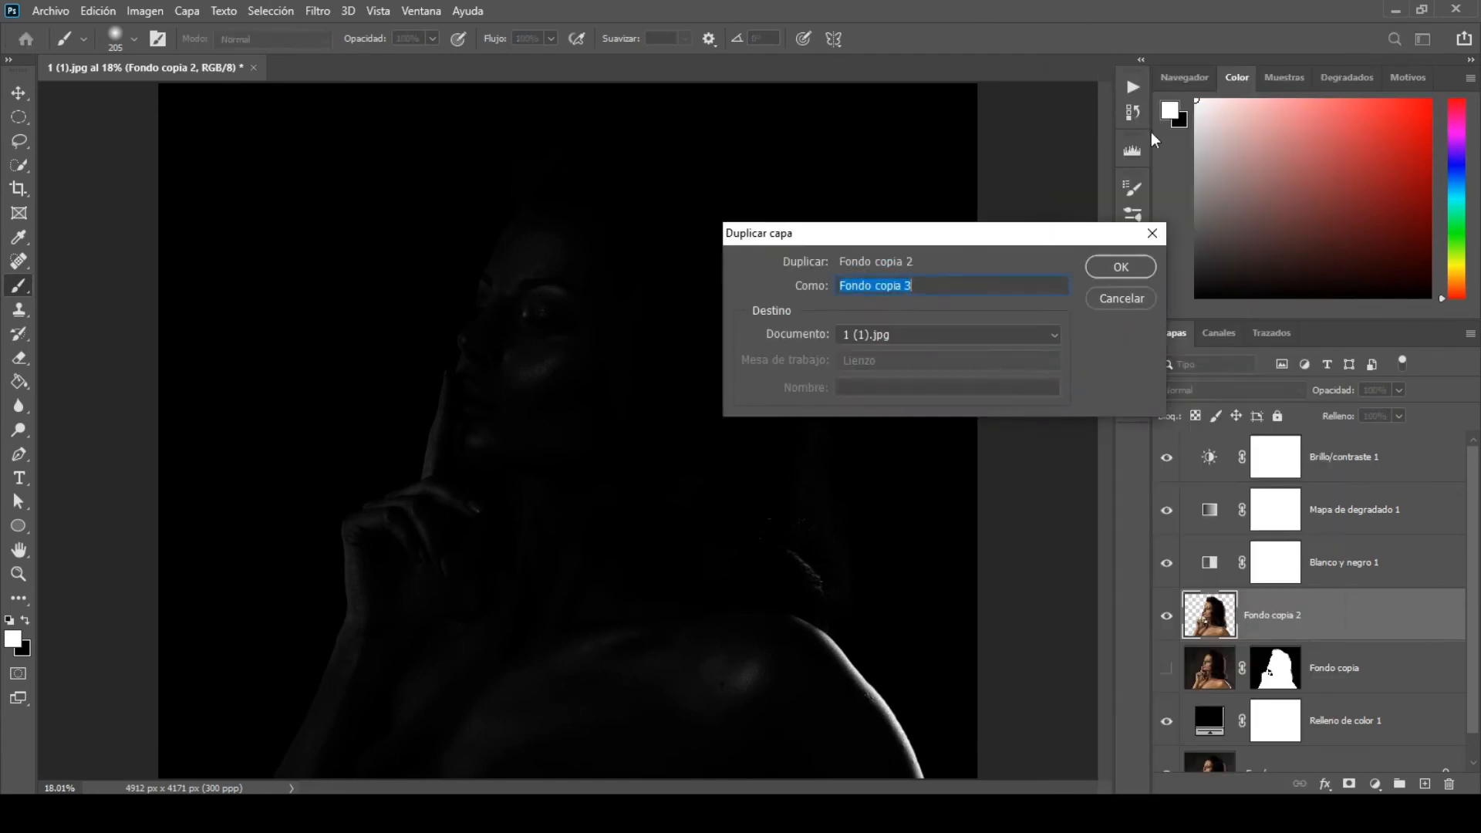
{"action": "left_click", "coordinate": [1130, 266]}
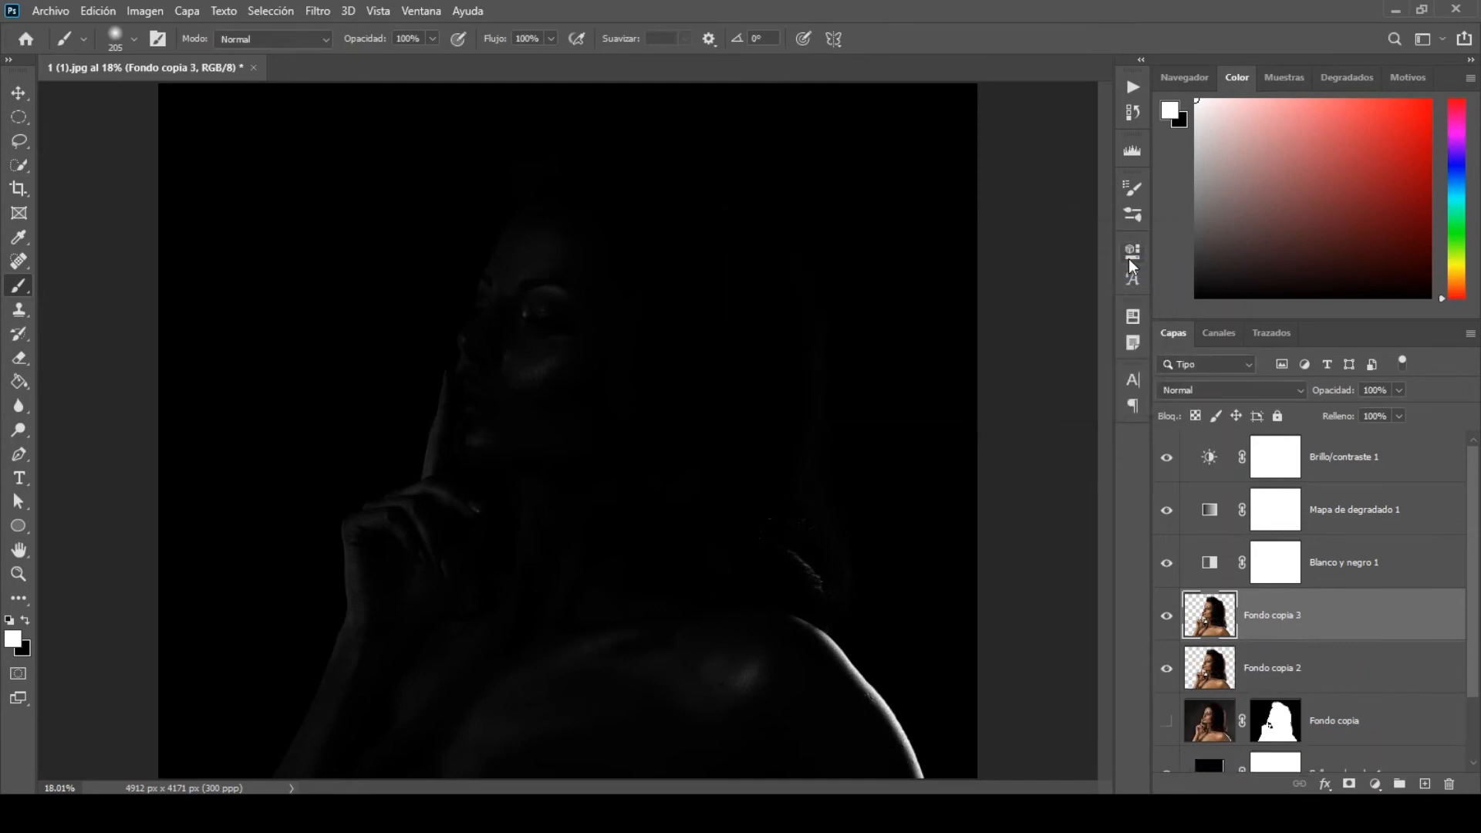
{"action": "left_click_drag", "start_coordinate": [1365, 633], "coordinate": [1343, 441]}
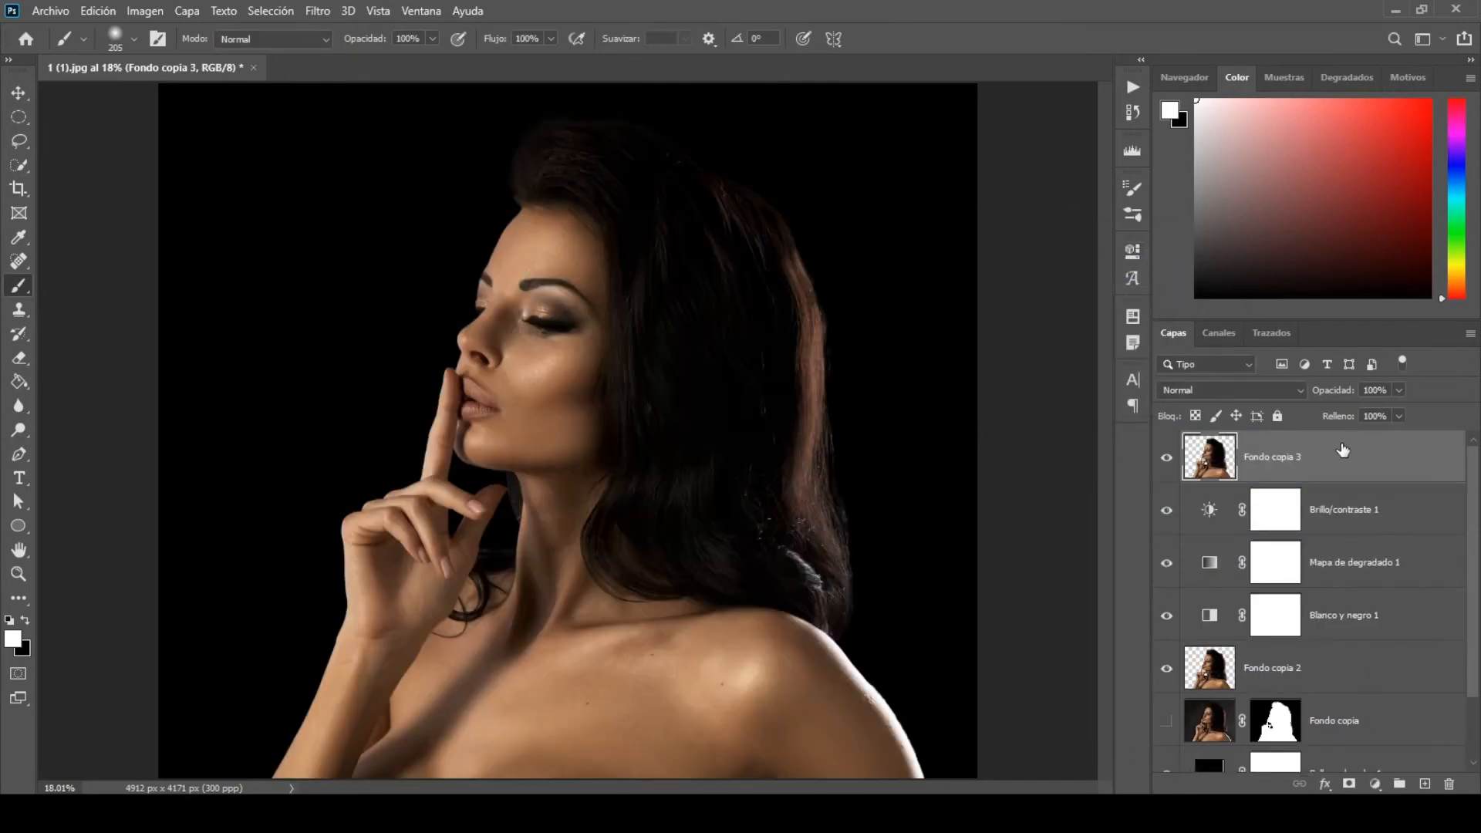
Step: Convert Fondo copia 3 to a smart object and apply a High Pass filter with a 3.0 pixel radius
{"action": "right_click", "coordinate": [1344, 459]}
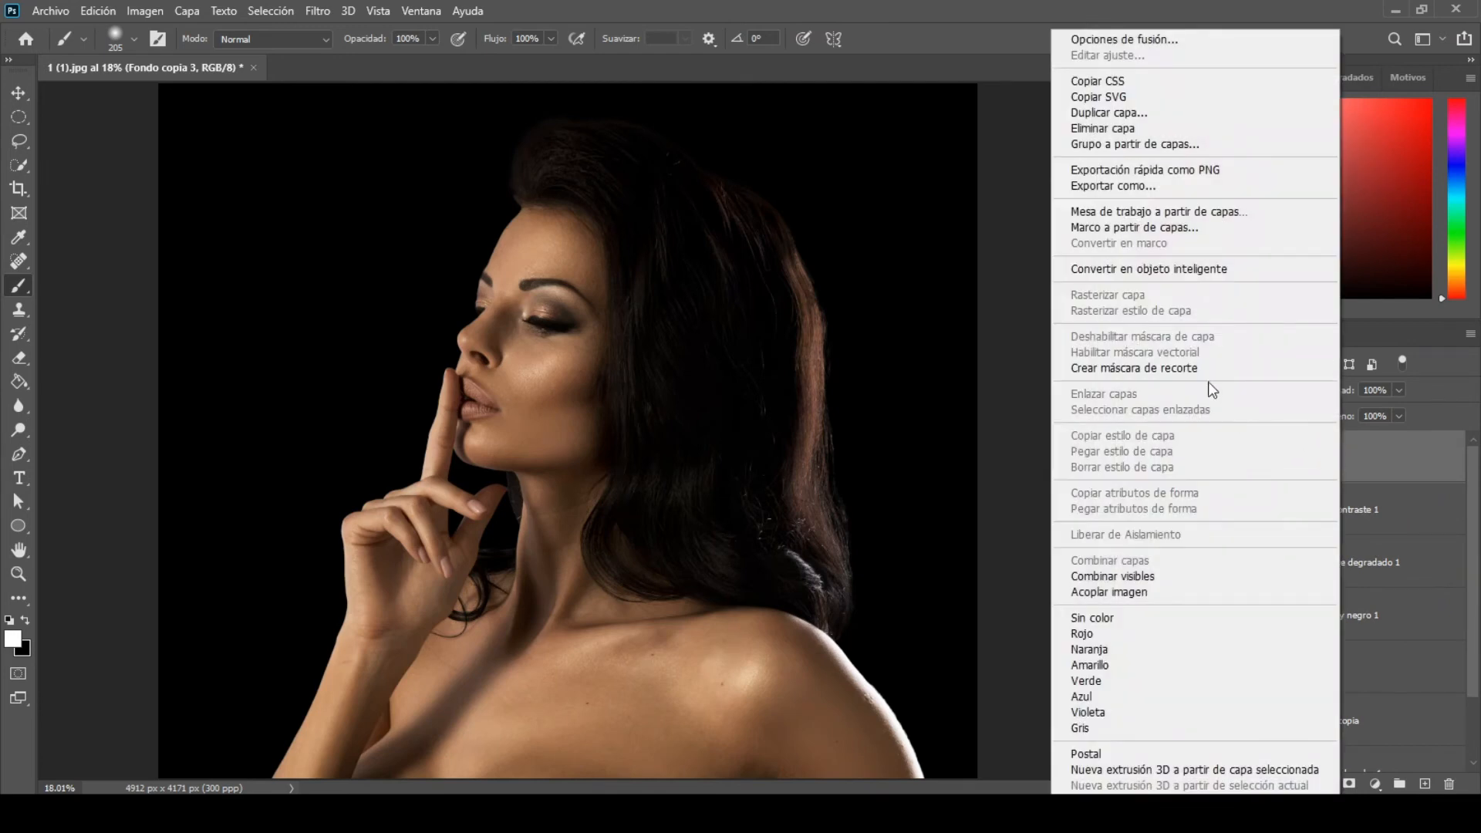
{"action": "left_click", "coordinate": [1191, 278]}
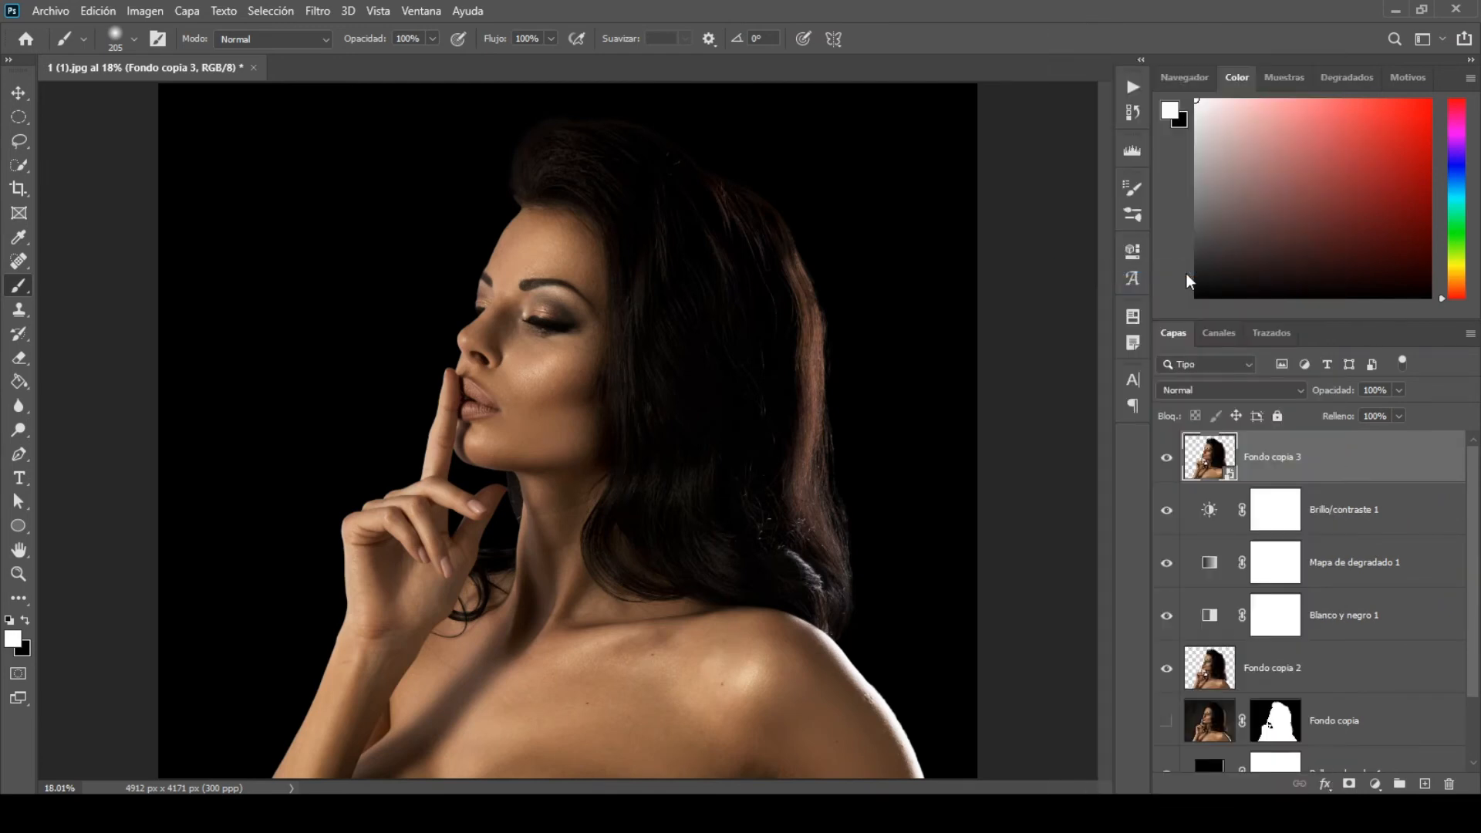
{"action": "left_click", "coordinate": [317, 10]}
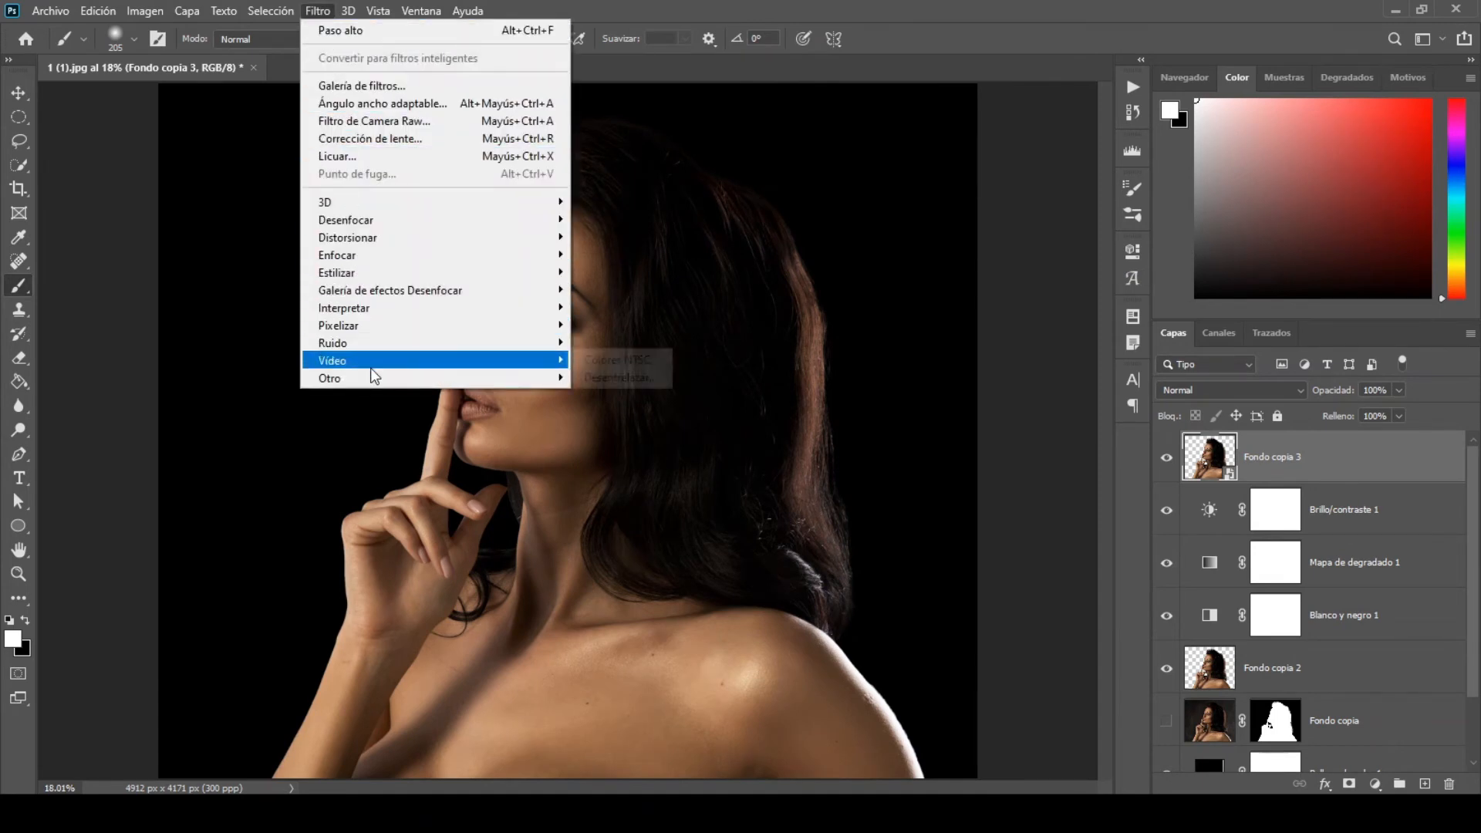
{"action": "mouse_move", "coordinate": [372, 379]}
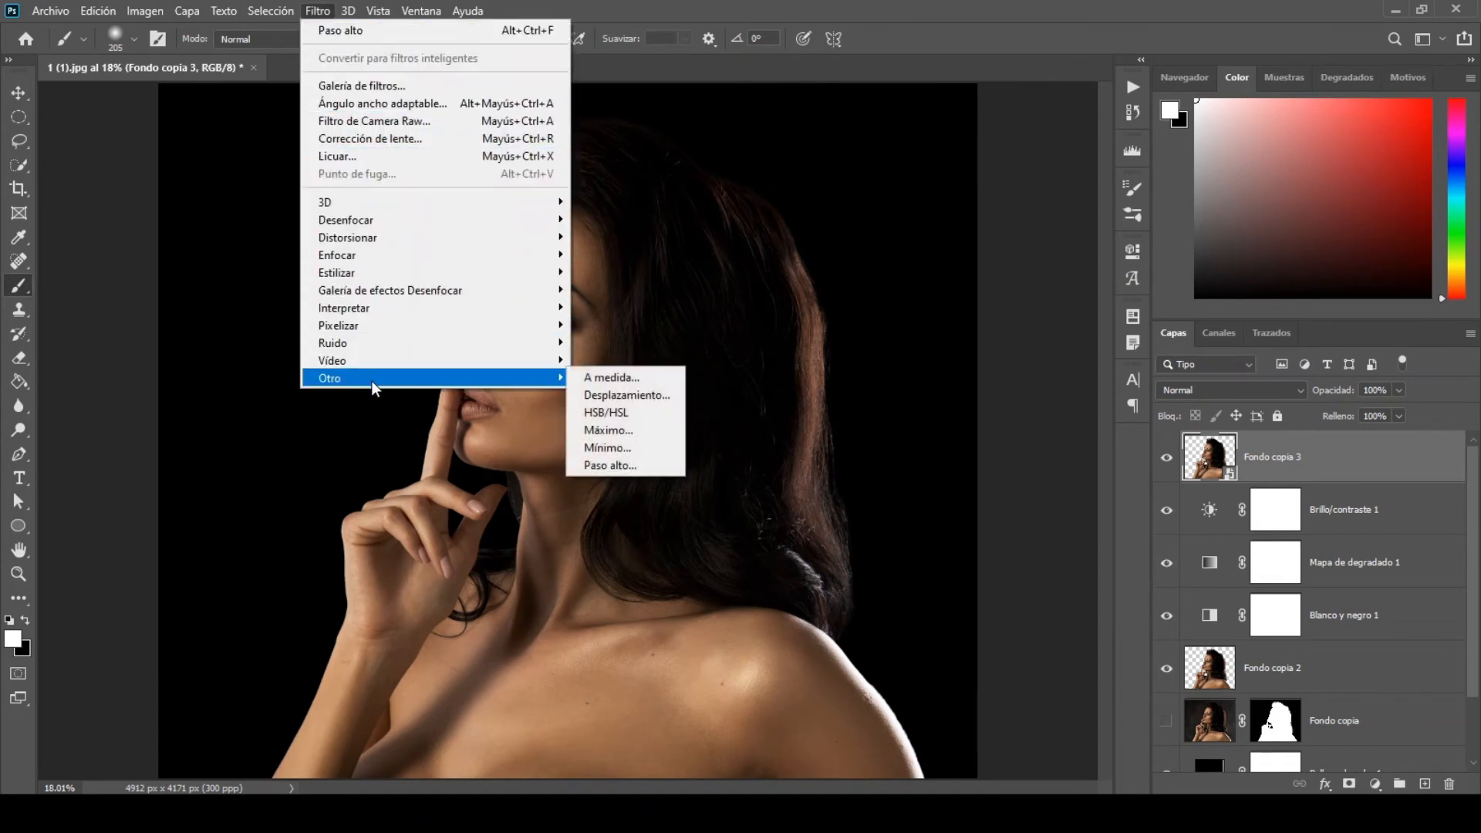
{"action": "left_click", "coordinate": [625, 466]}
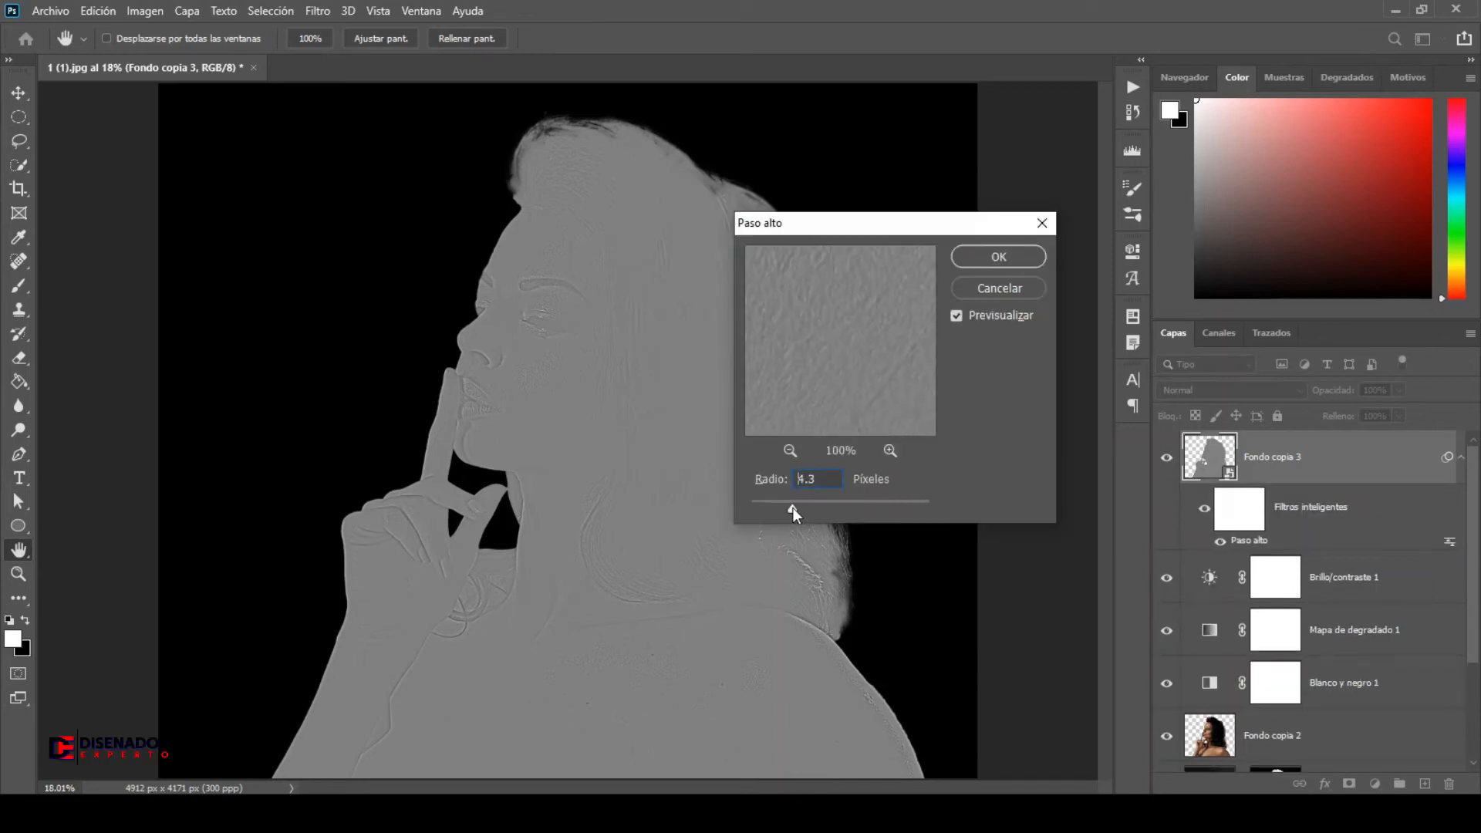
{"action": "left_click_drag", "start_coordinate": [790, 508], "coordinate": [780, 507]}
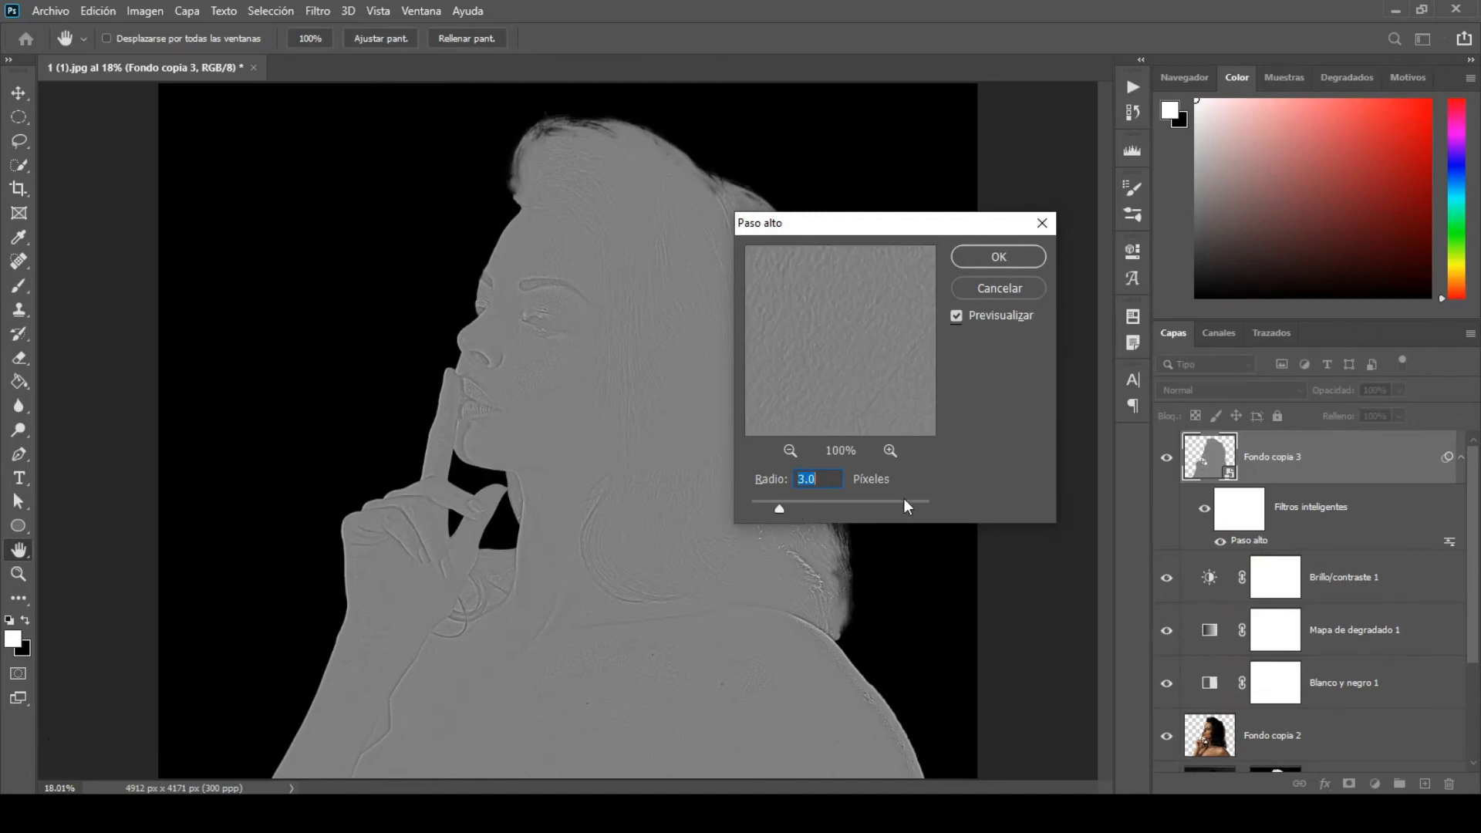
{"action": "left_click", "coordinate": [1020, 252]}
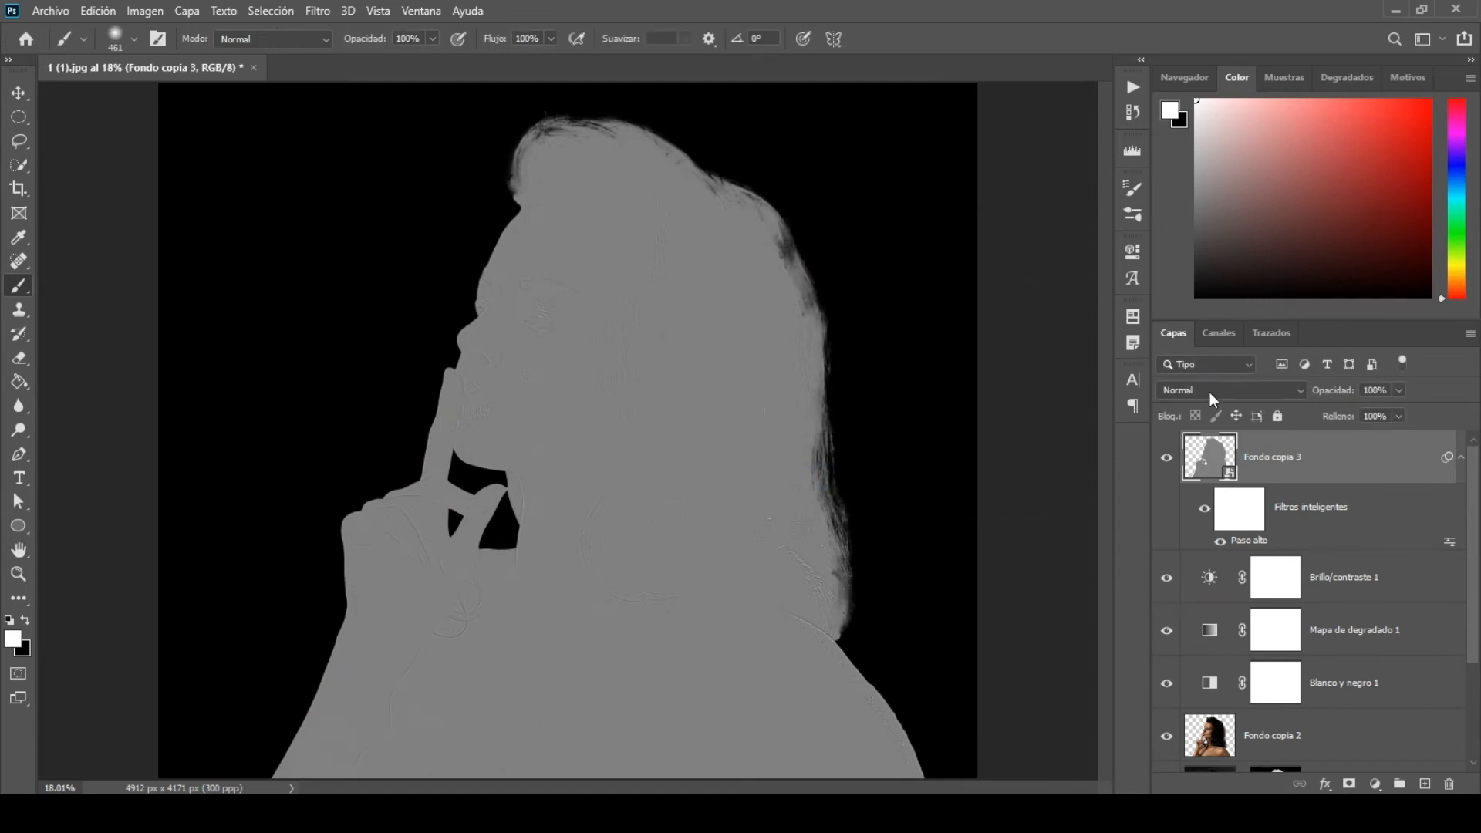
Step: Set the blend mode of Fondo copia 3 to Luz lineal (Linear Light)
{"action": "left_click", "coordinate": [1209, 392]}
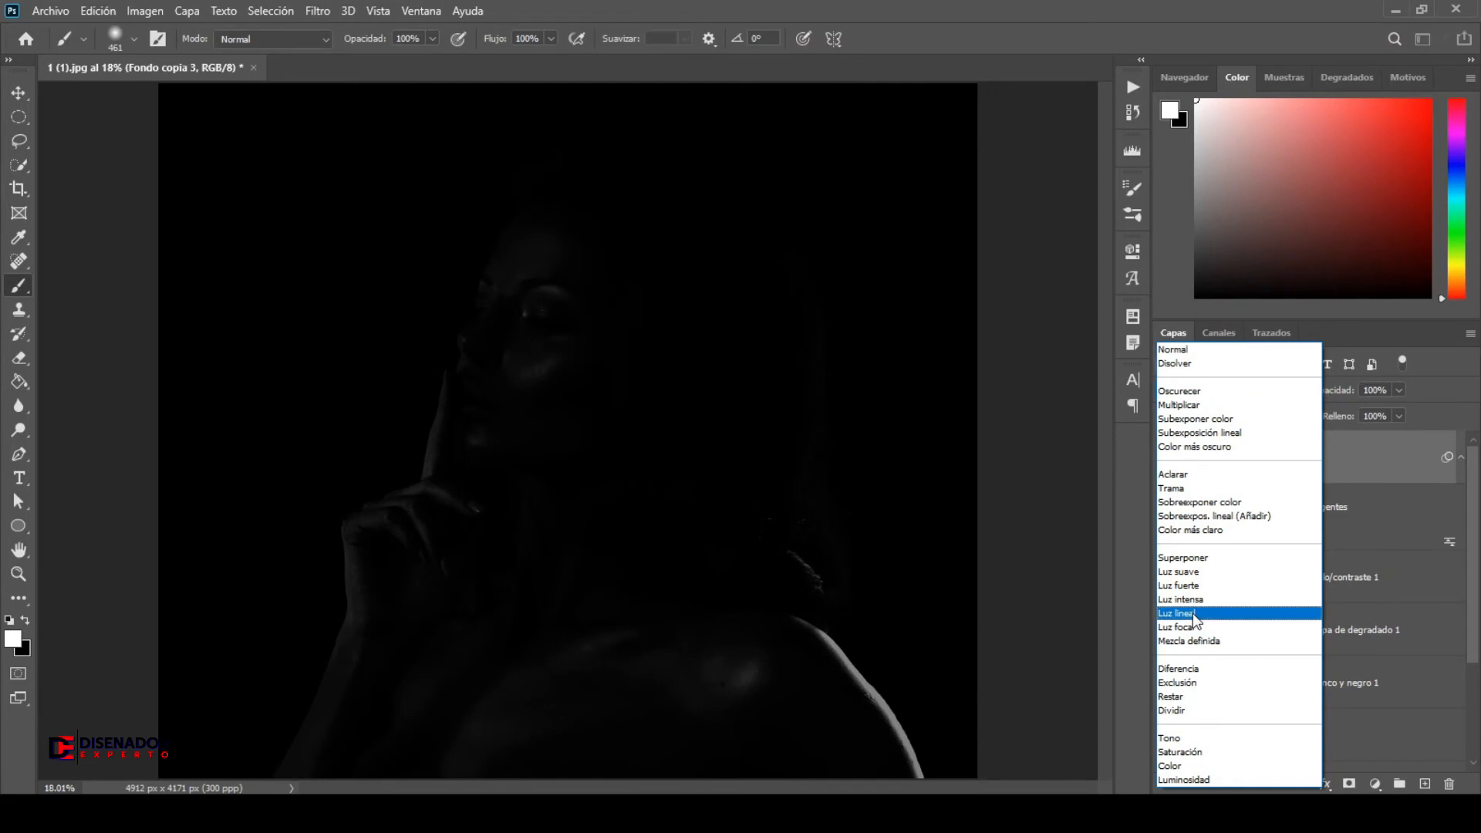
{"action": "key", "text": "Escape"}
{"action": "left_click", "coordinate": [1416, 684]}
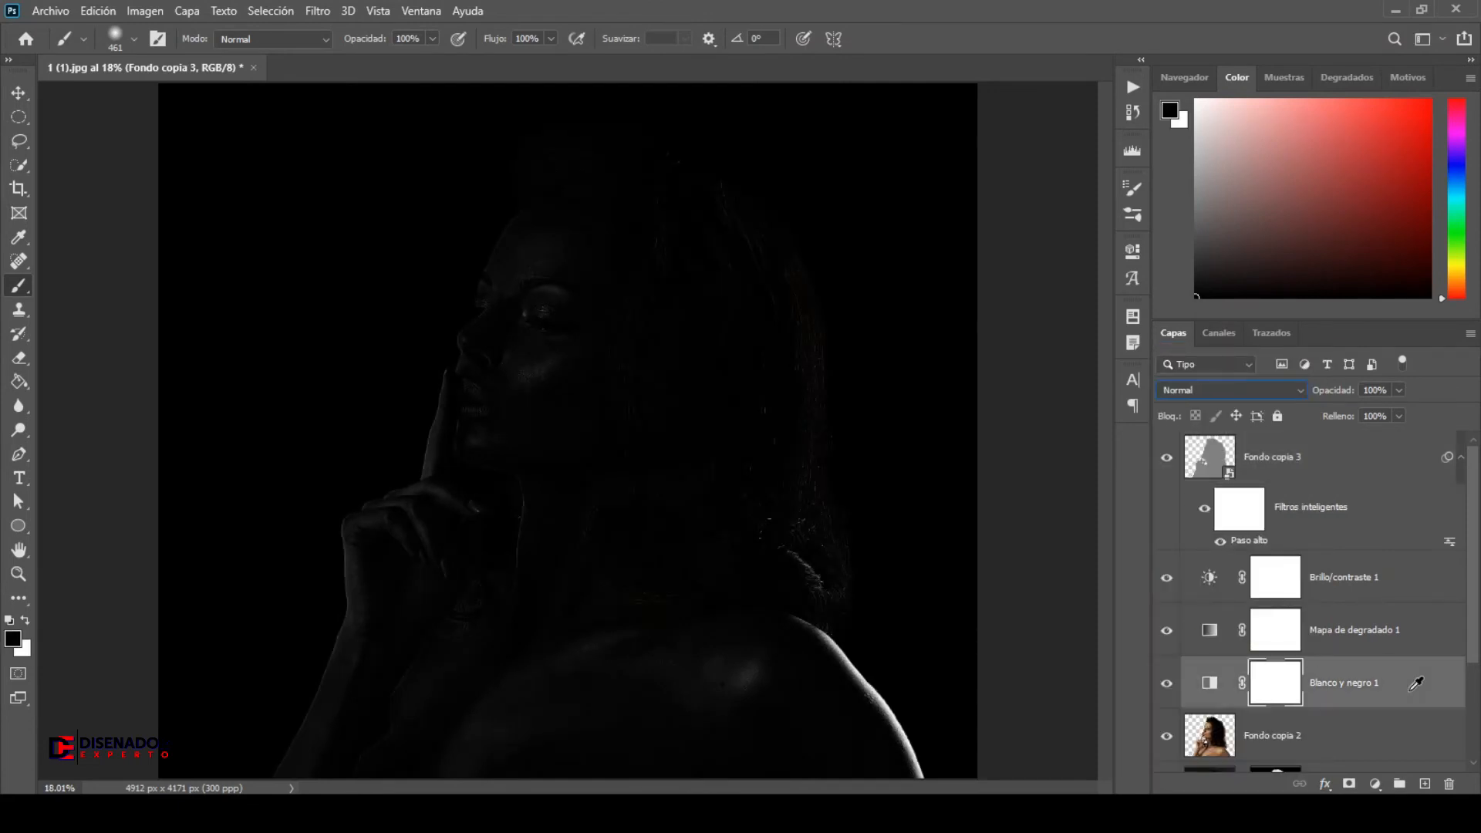
{"action": "left_click", "coordinate": [1364, 391]}
{"action": "key", "text": "Return"}
{"action": "key", "text": "Return"}
Step: Group the layers from Fondo copia 3 down to Fondo copia 2 and compare the image with the group hidden and shown
{"action": "left_click", "coordinate": [1361, 456]}
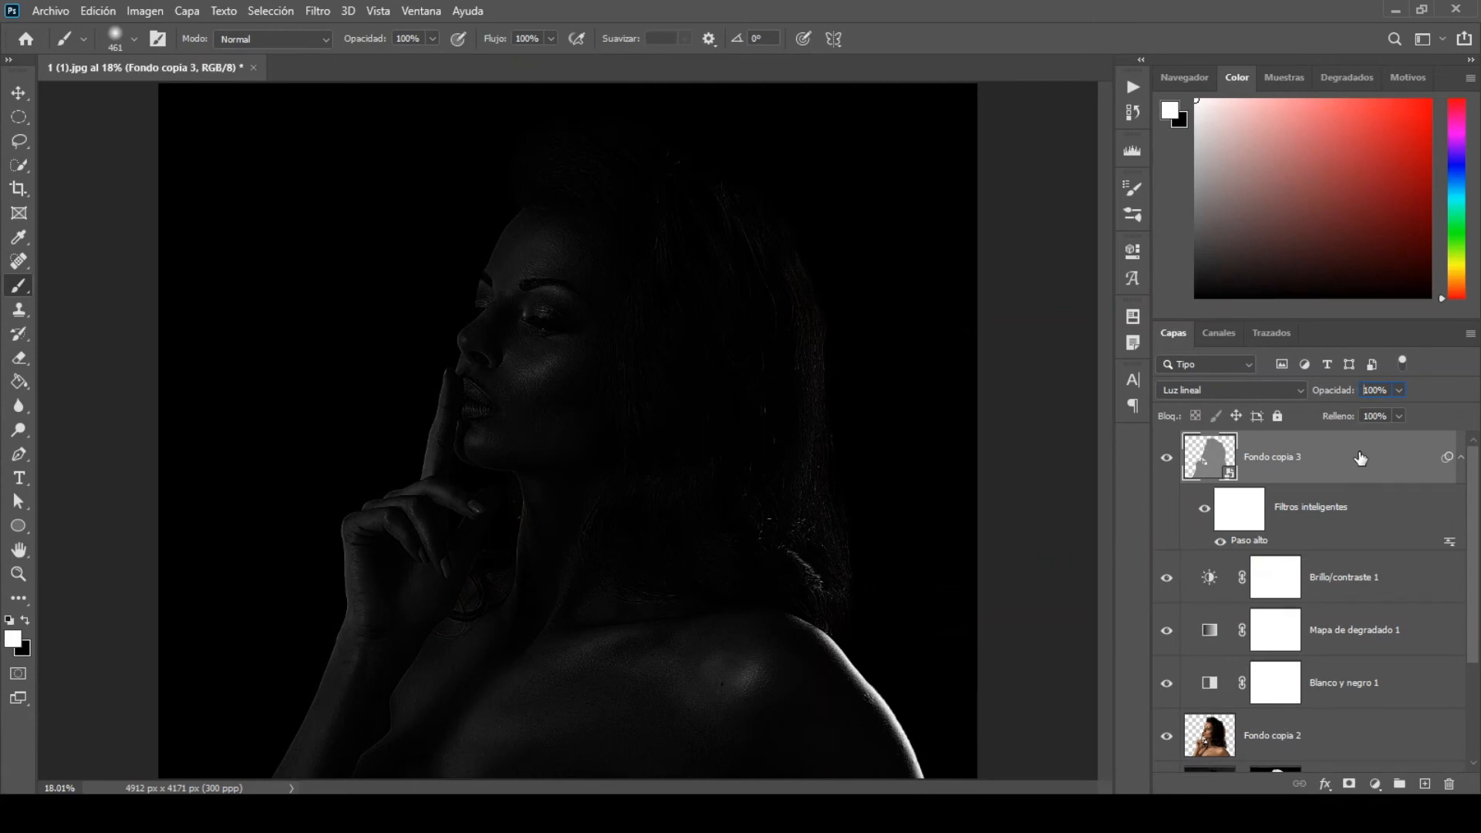
{"action": "scroll", "coordinate": [1473, 660], "scroll_direction": "down", "scroll_amount": 2}
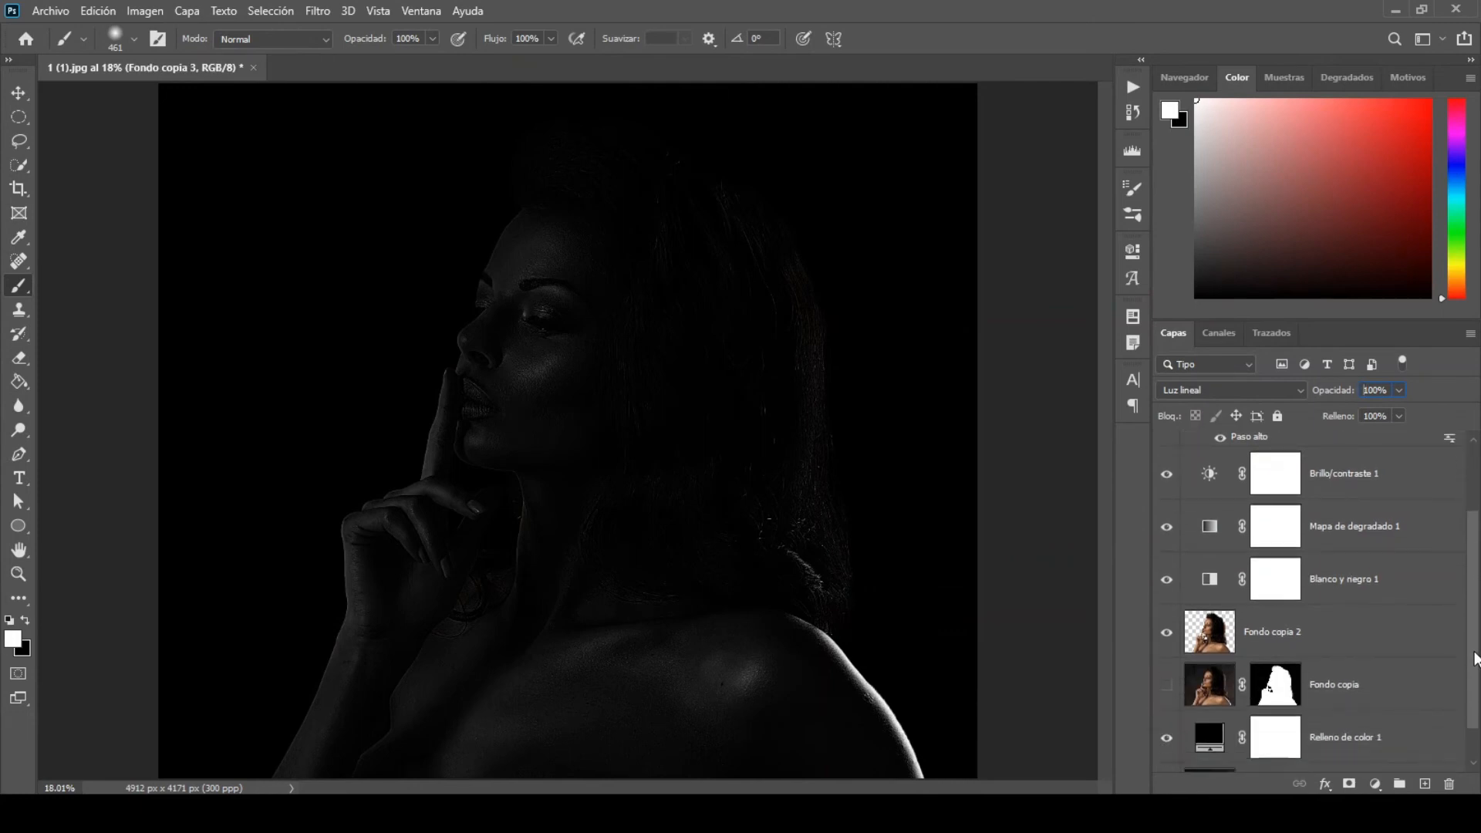
{"action": "left_click", "coordinate": [1372, 643], "text": "shift"}
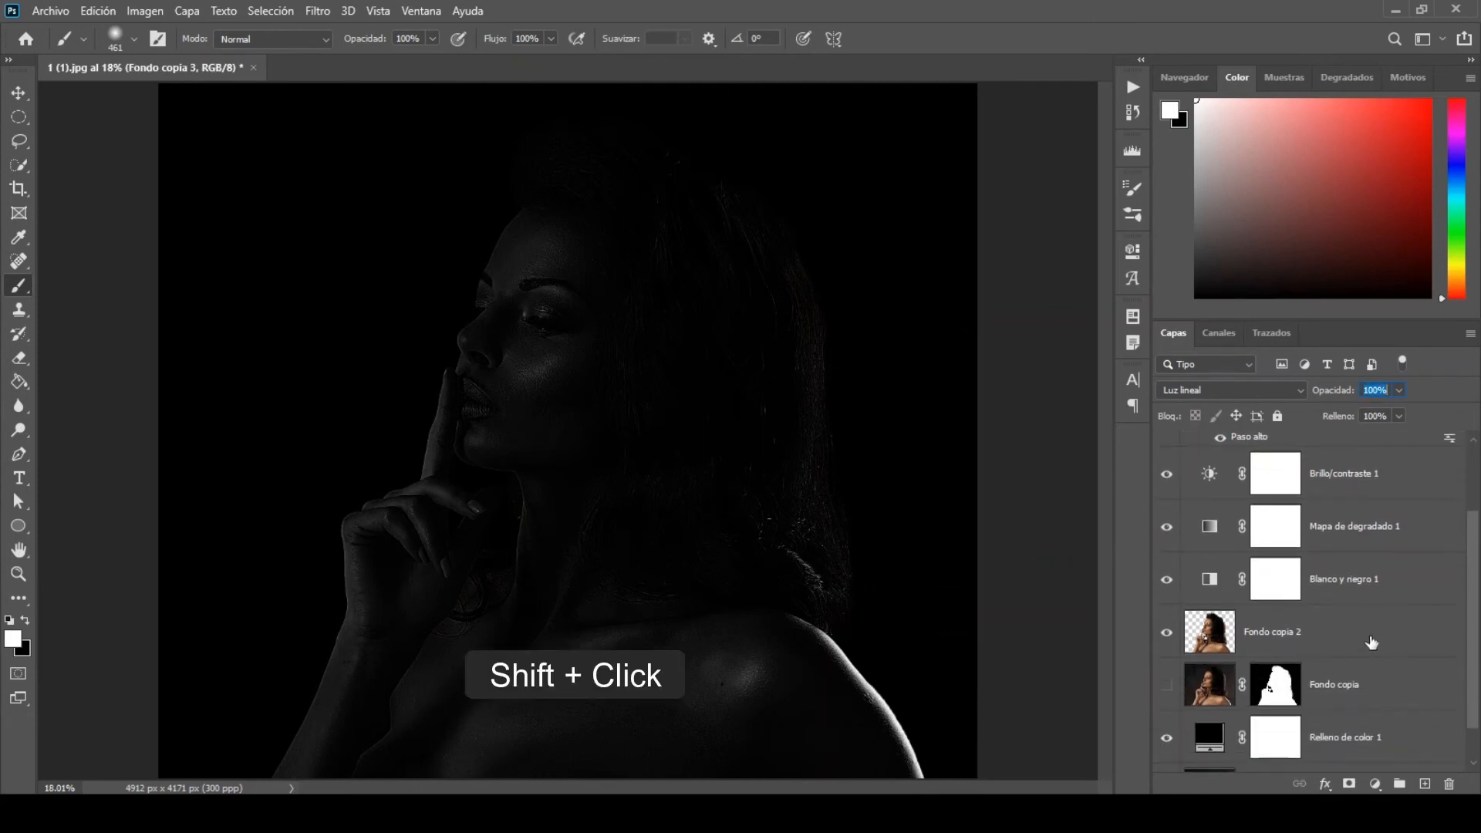
{"action": "key", "text": "ctrl+g"}
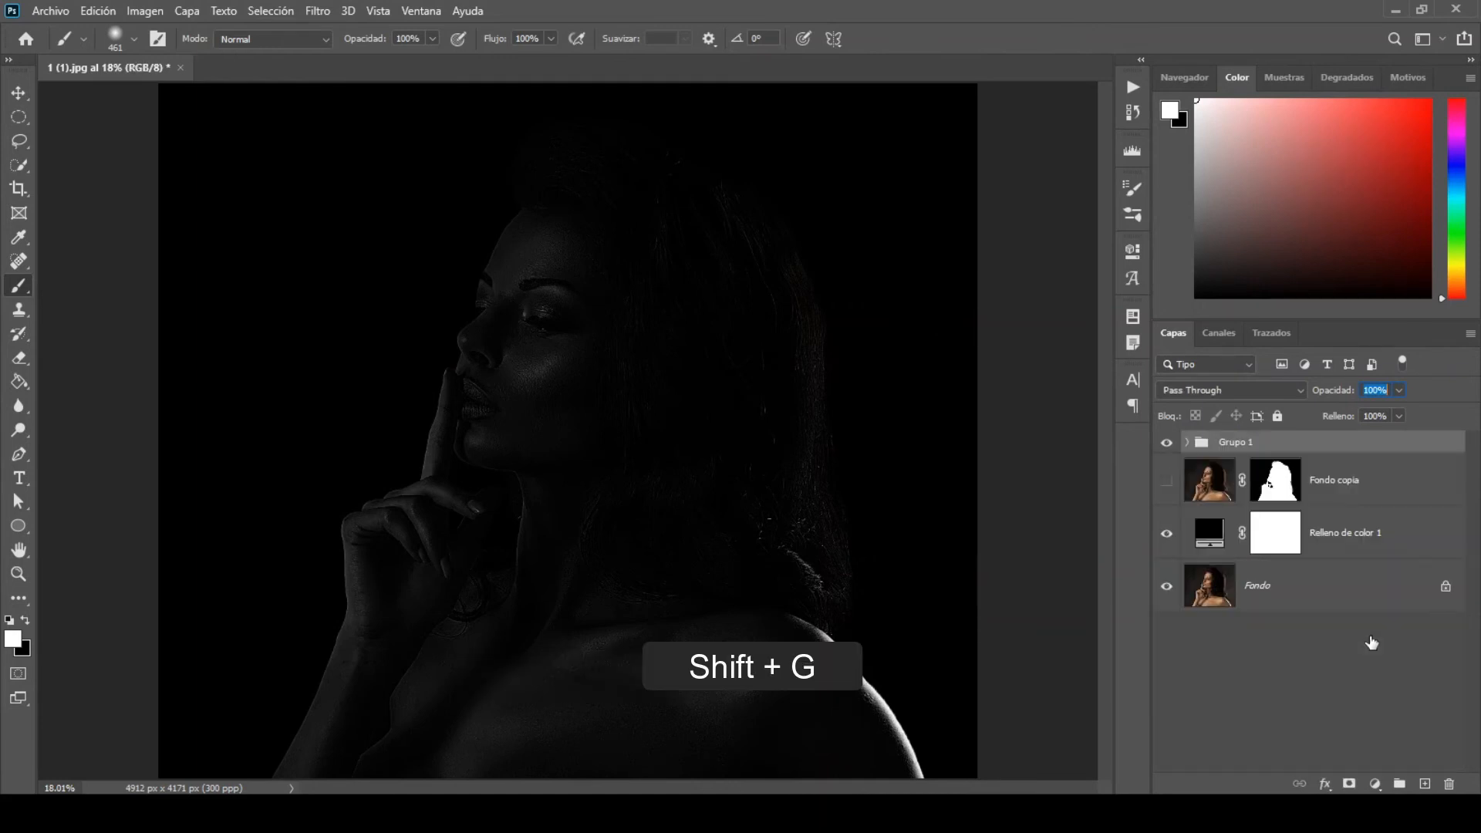
{"action": "left_click", "coordinate": [1168, 445]}
{"action": "left_click", "coordinate": [1168, 445]}
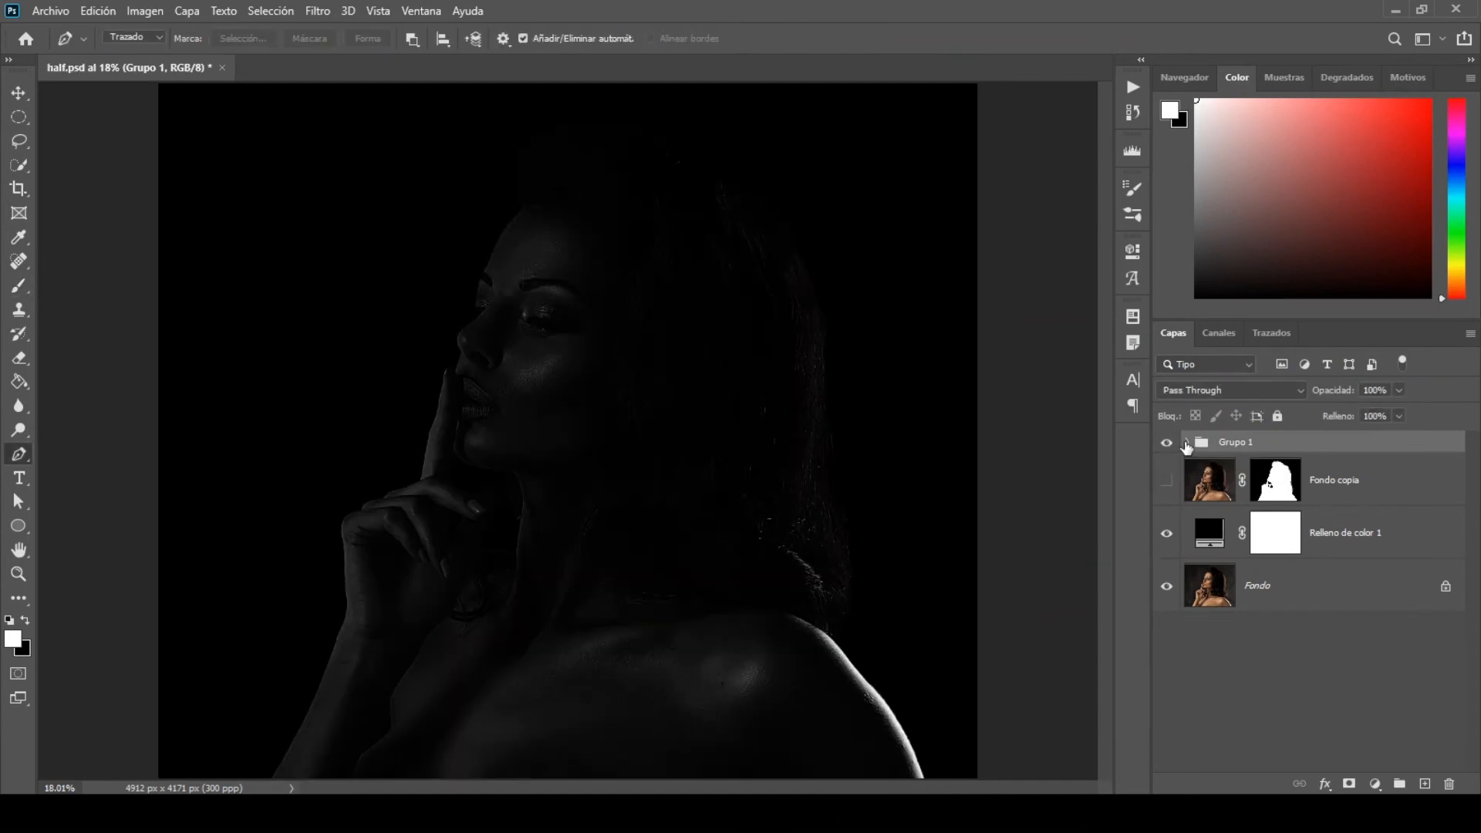
Step: Reopen the High Pass smart filter of Fondo copia 3 inside the group and set its radius to 5 pixels
{"action": "left_click", "coordinate": [1186, 444]}
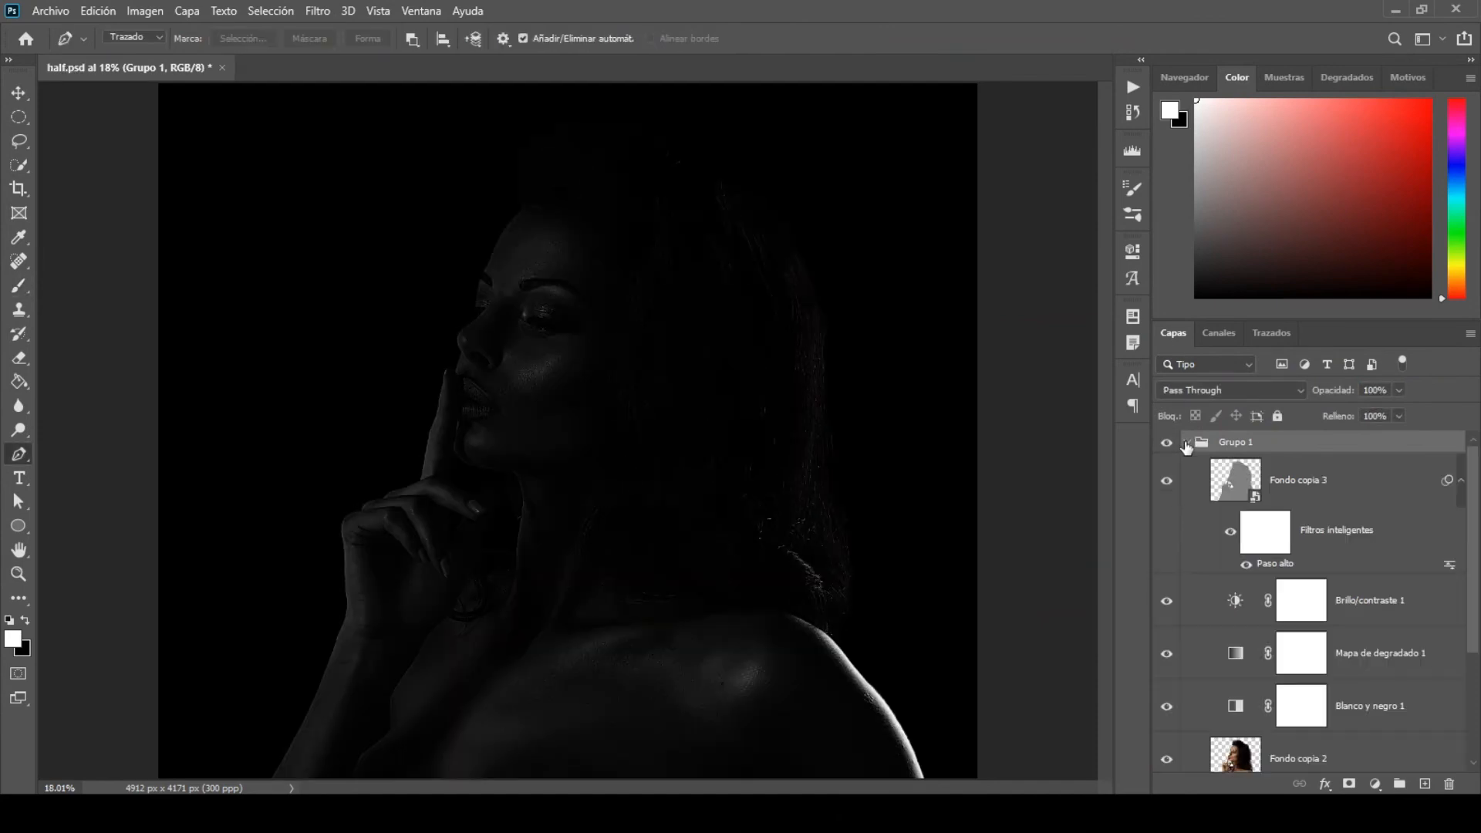
{"action": "left_click", "coordinate": [1348, 489]}
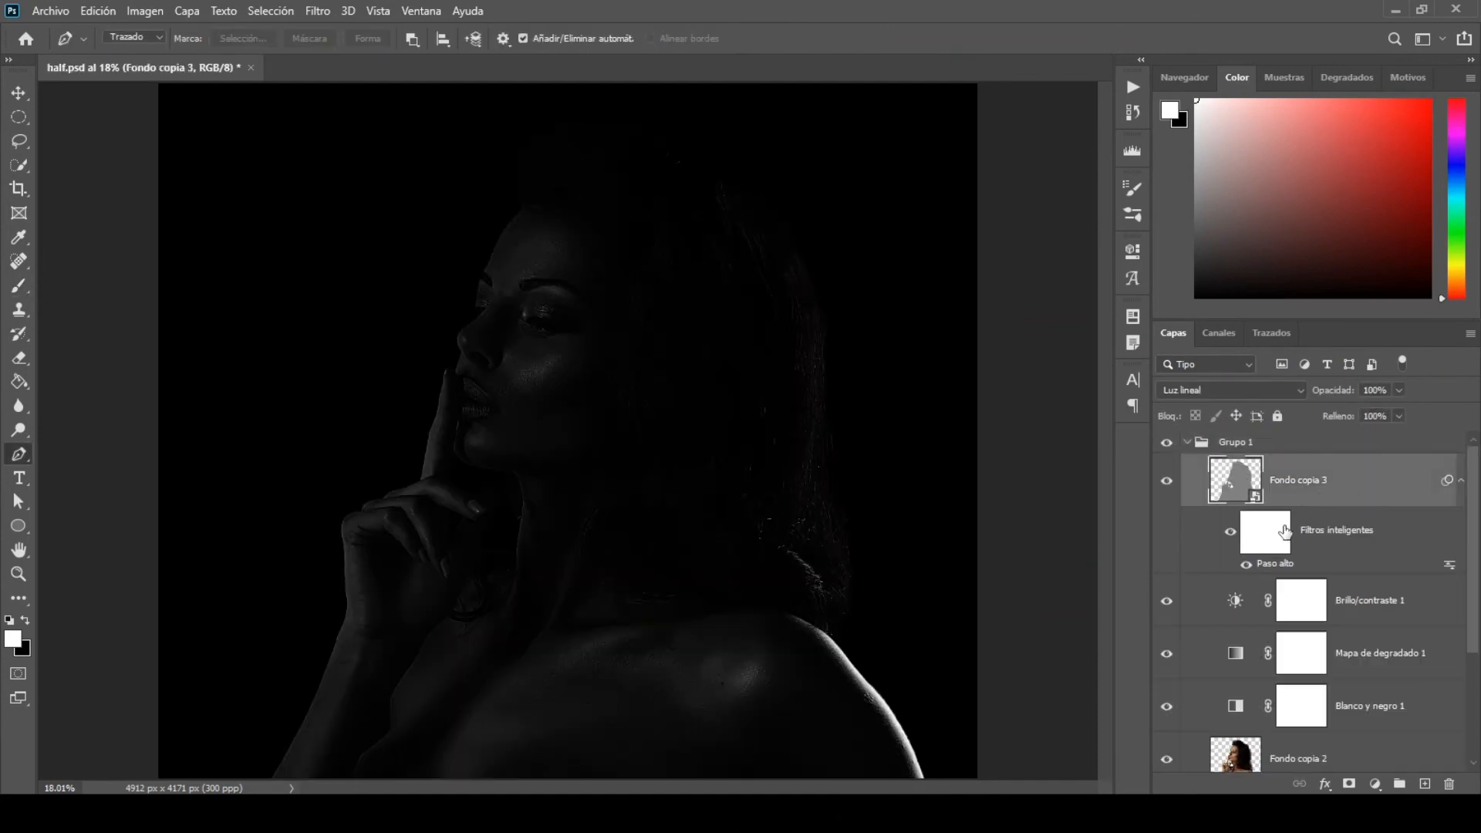
{"action": "double_click", "coordinate": [1277, 564]}
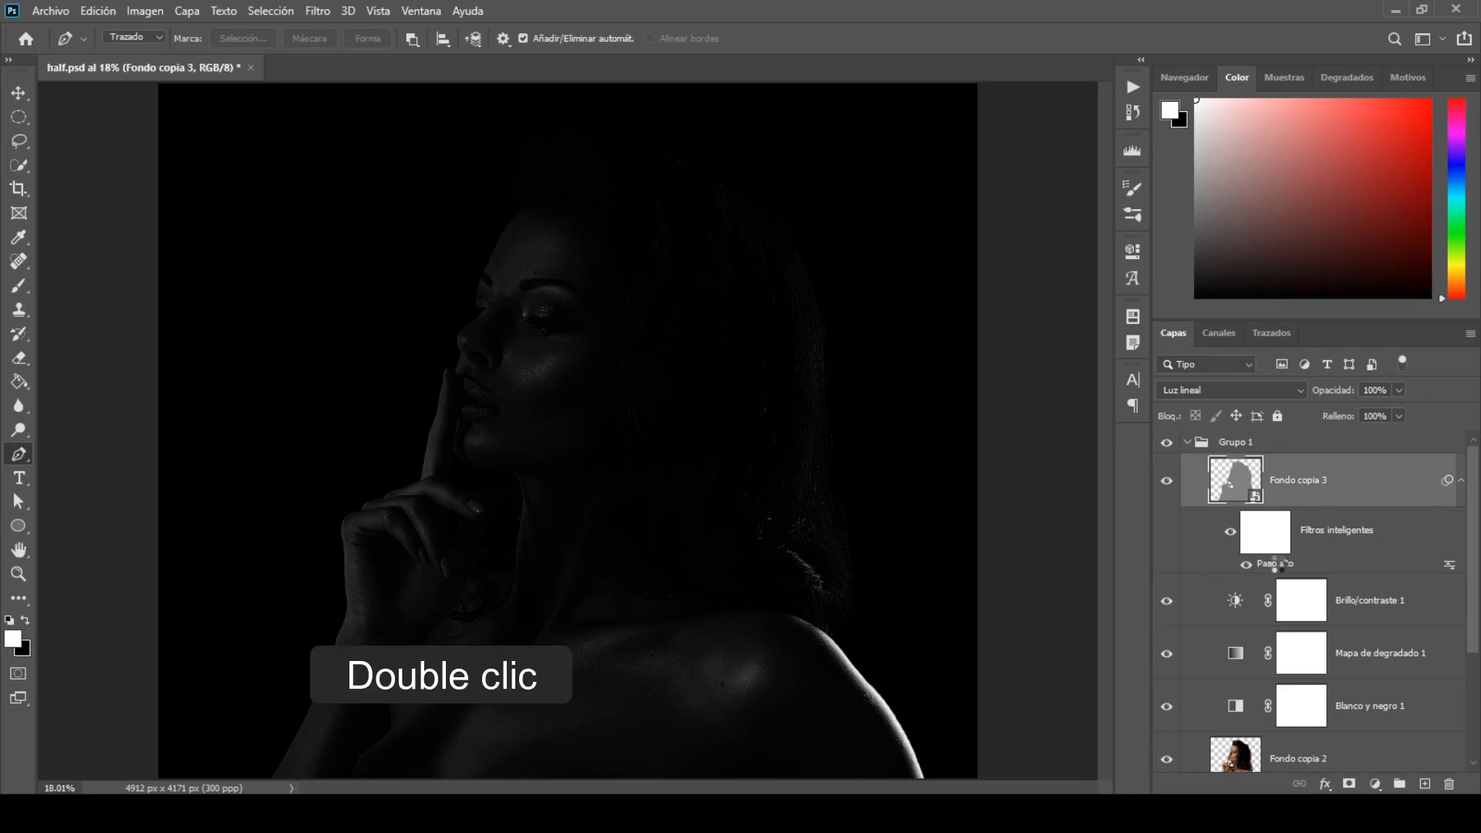
{"action": "type", "text": "5"}
{"action": "left_click", "coordinate": [1065, 262]}
{"action": "key", "text": "p"}
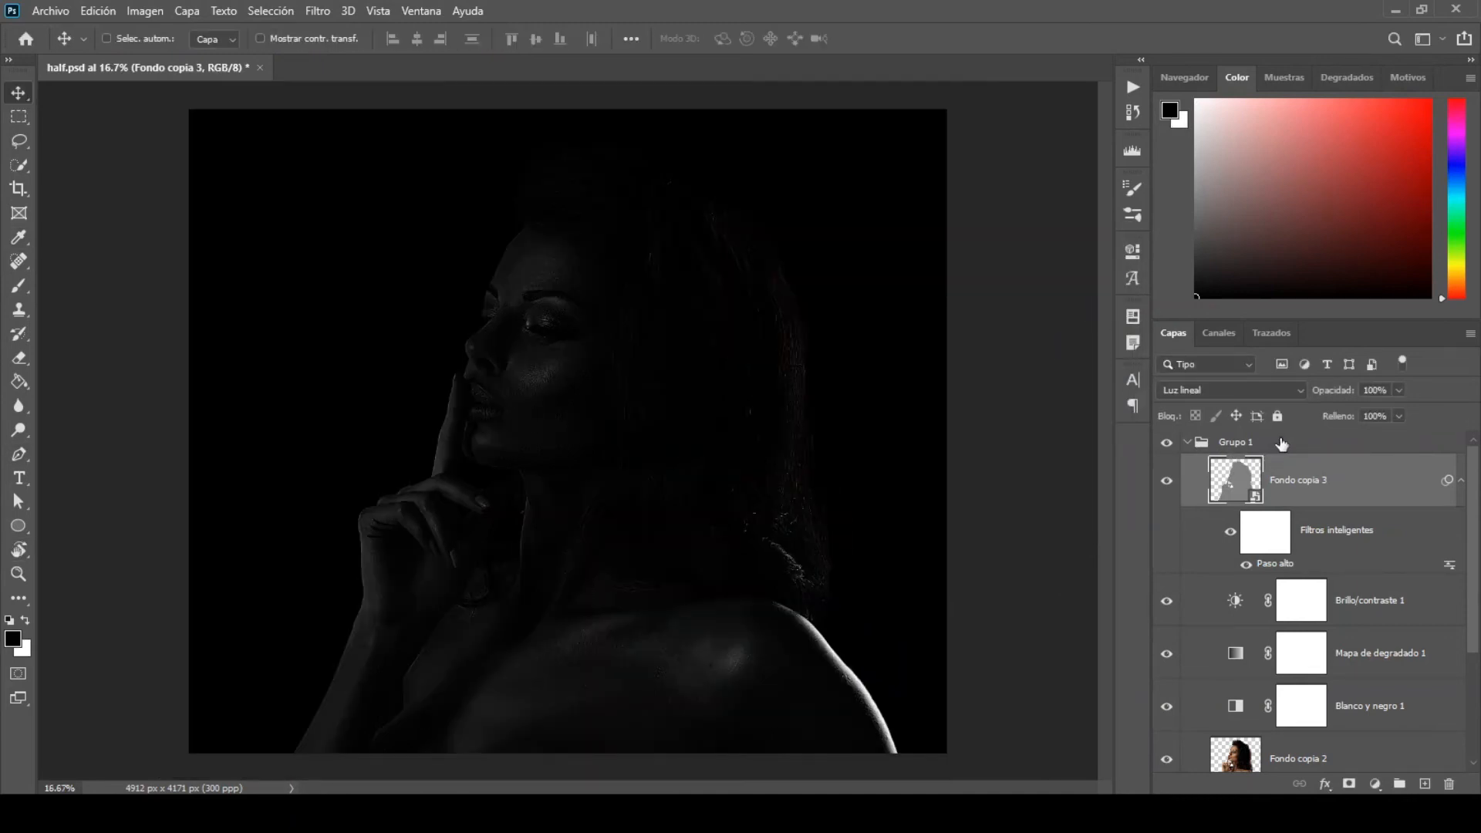
Step: Hide all layers below Grupo 1, stamp the visible cutout into a new layer on top, and show the lower layers again
{"action": "left_click", "coordinate": [1282, 443]}
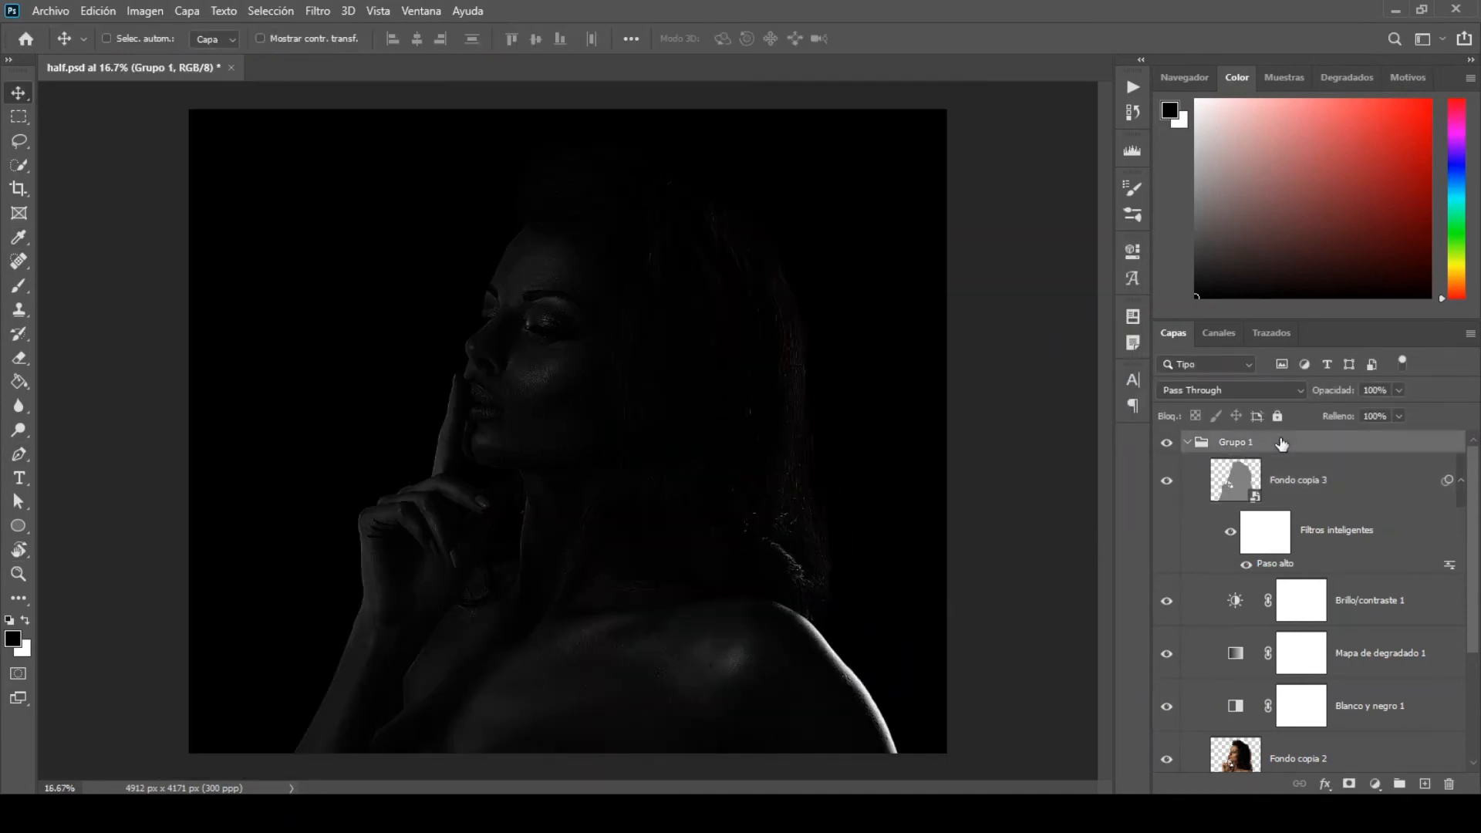
{"action": "left_click", "coordinate": [1186, 444]}
{"action": "left_click_drag", "start_coordinate": [1168, 537], "coordinate": [1168, 597]}
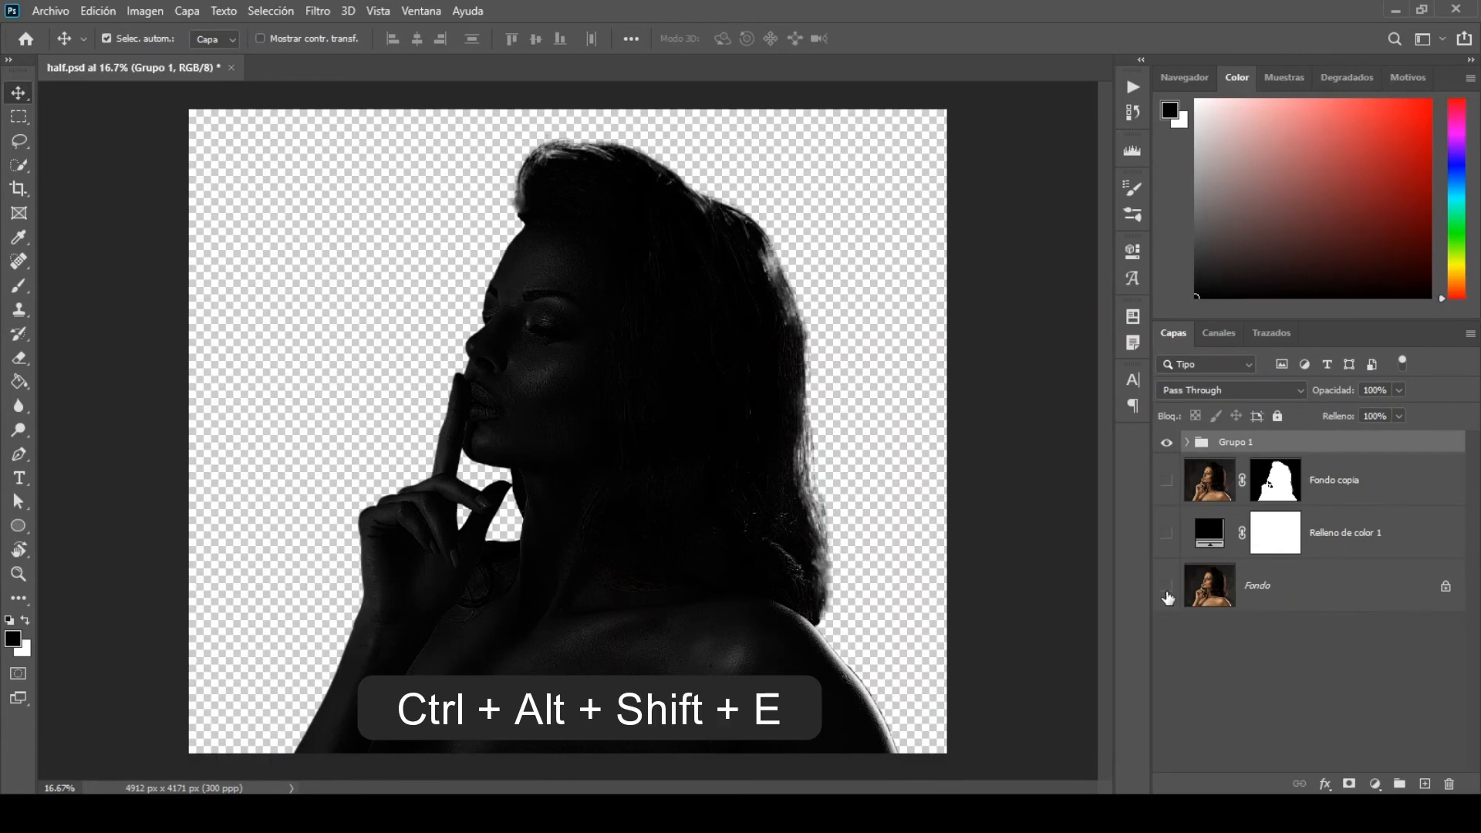
{"action": "key", "text": "ctrl+alt+shift+e"}
{"action": "left_click_drag", "start_coordinate": [1168, 643], "coordinate": [1165, 535]}
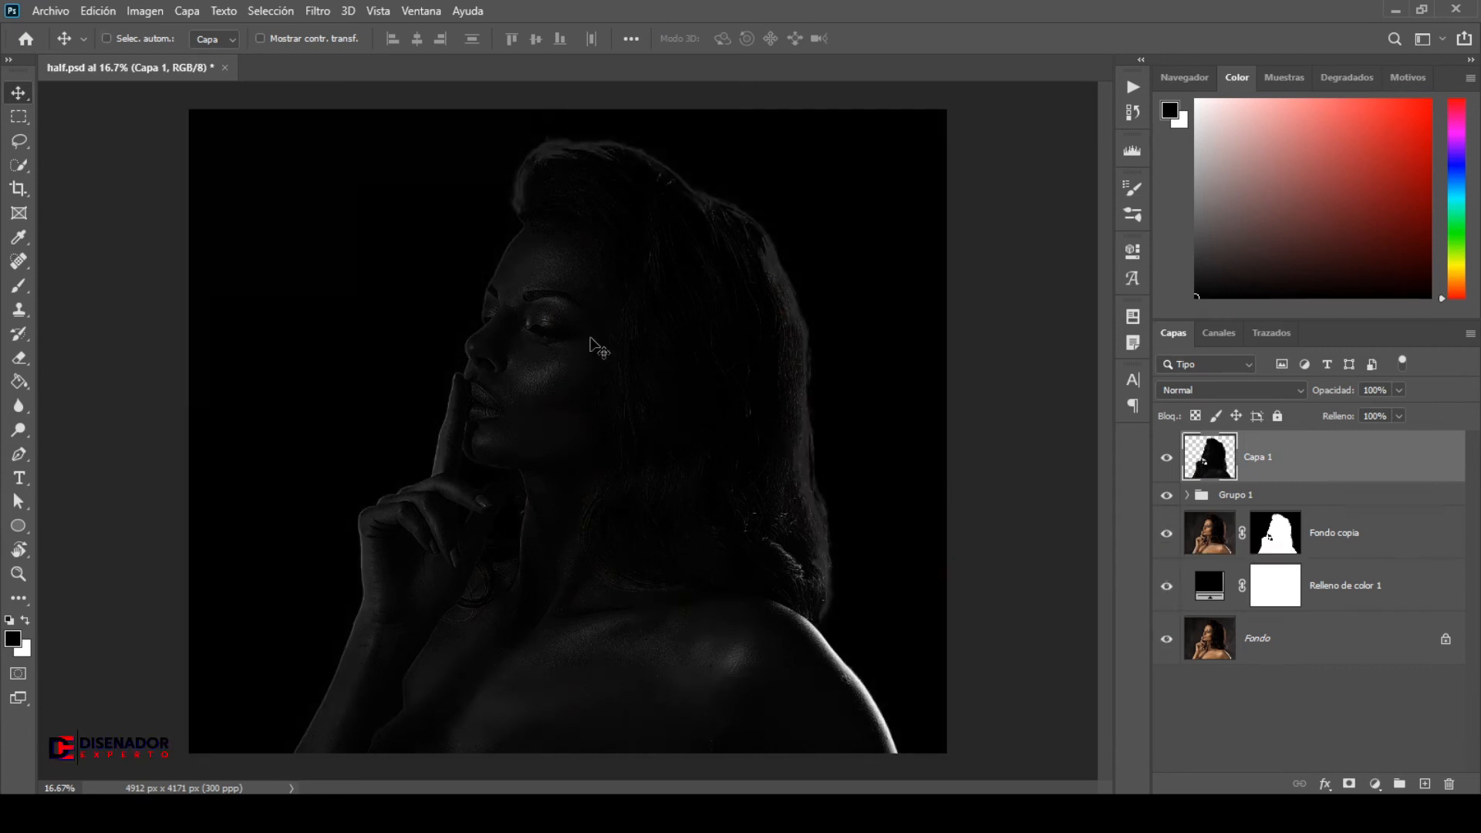
Step: Open the coloured powder image 3 and place it in half.psd as a new layer above the stamped cutout
{"action": "left_click", "coordinate": [50, 12]}
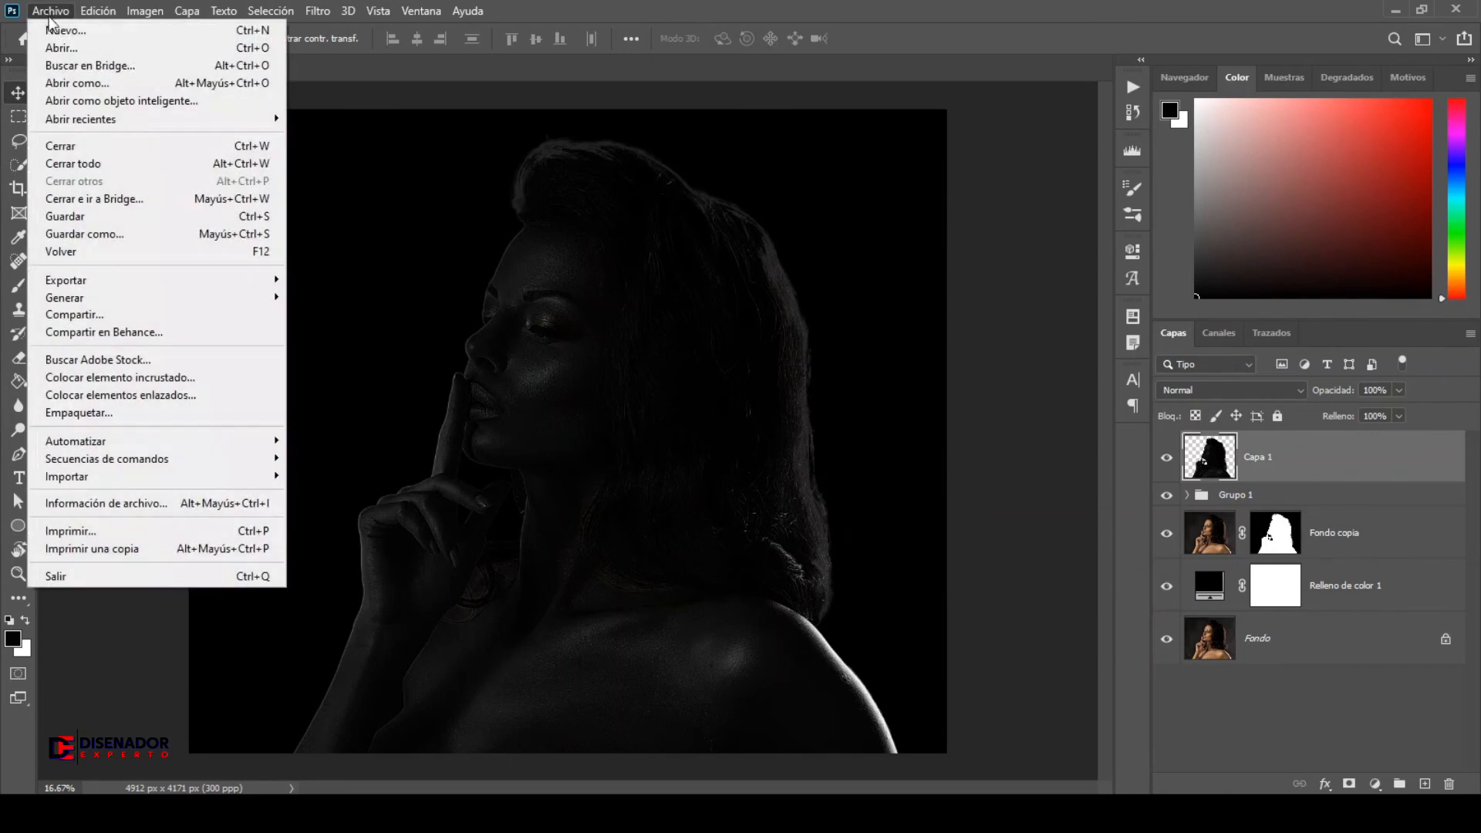
{"action": "left_click", "coordinate": [62, 47]}
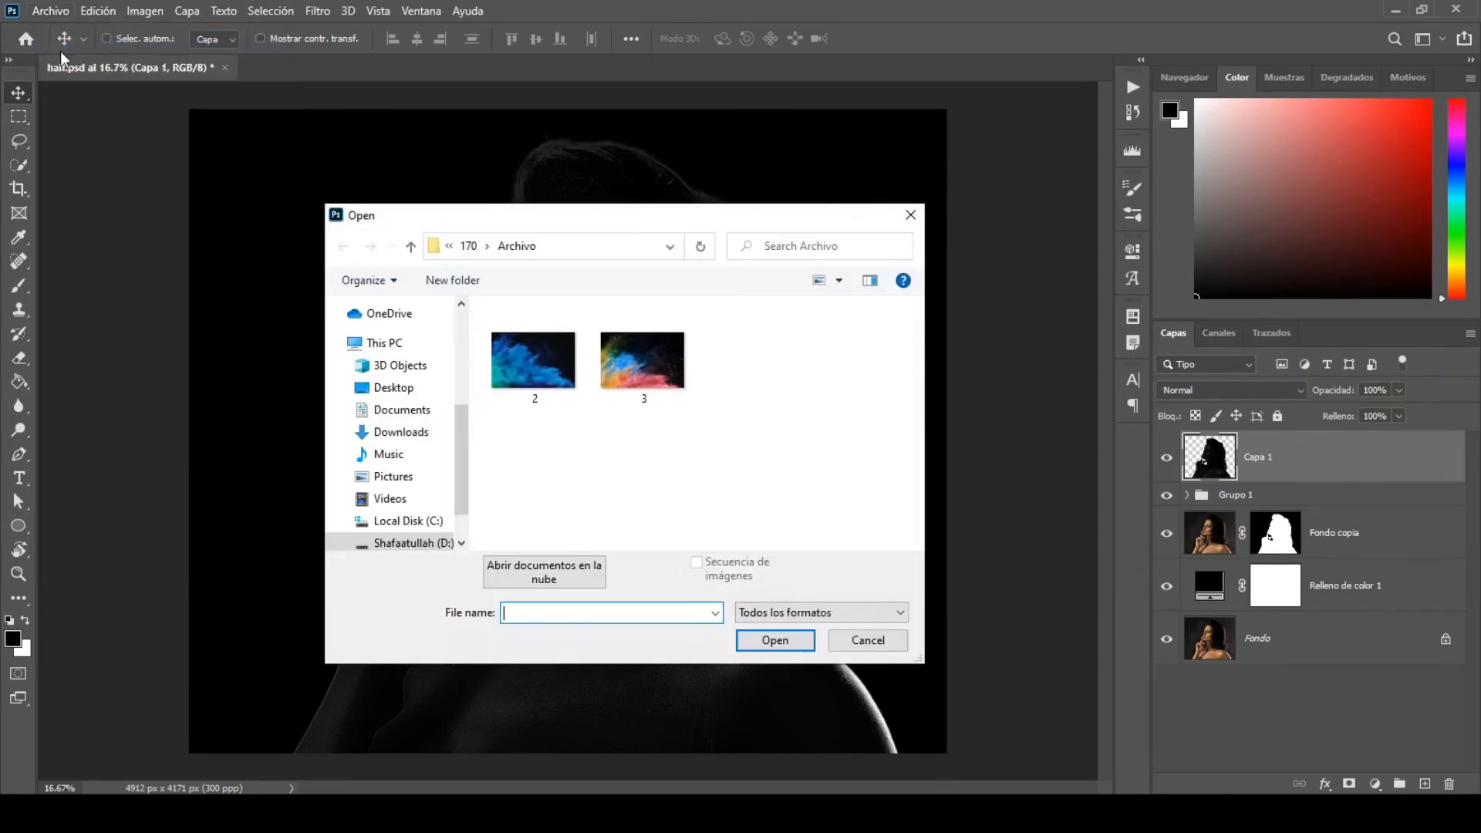
{"action": "left_click", "coordinate": [627, 351]}
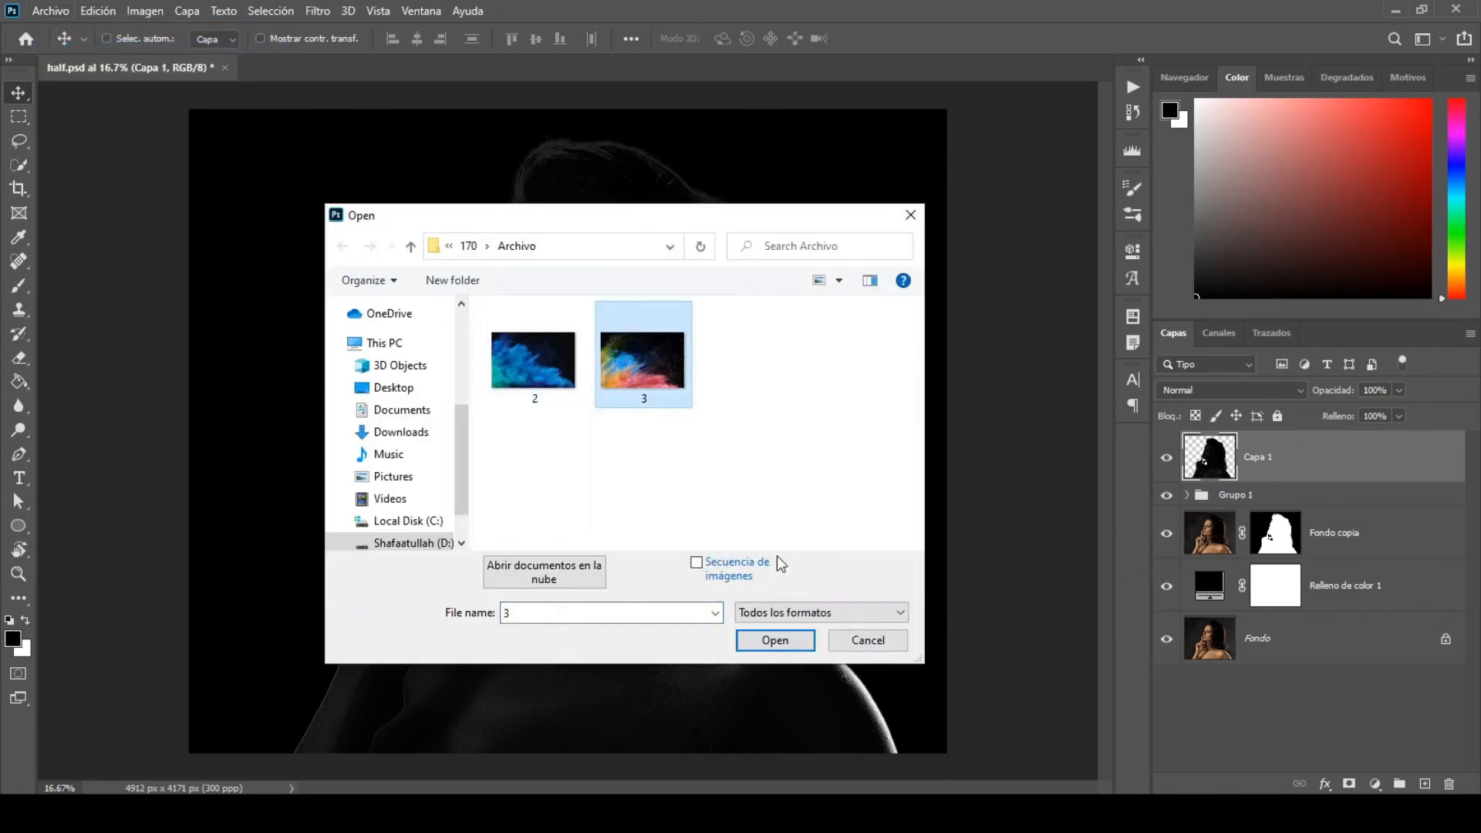
{"action": "left_click", "coordinate": [777, 639]}
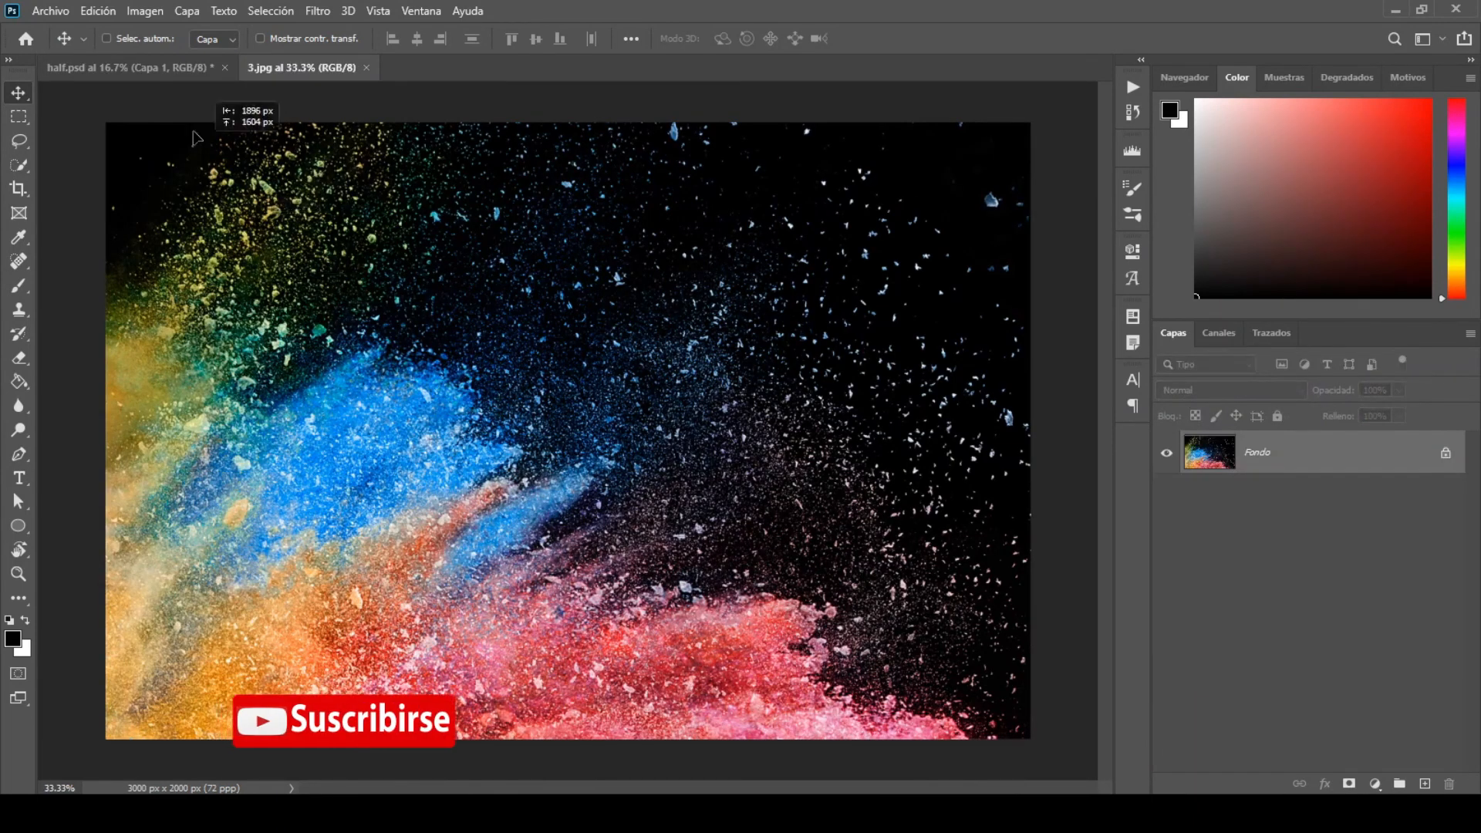
{"action": "left_click", "coordinate": [164, 69]}
{"action": "left_click_drag", "start_coordinate": [163, 75], "coordinate": [620, 430]}
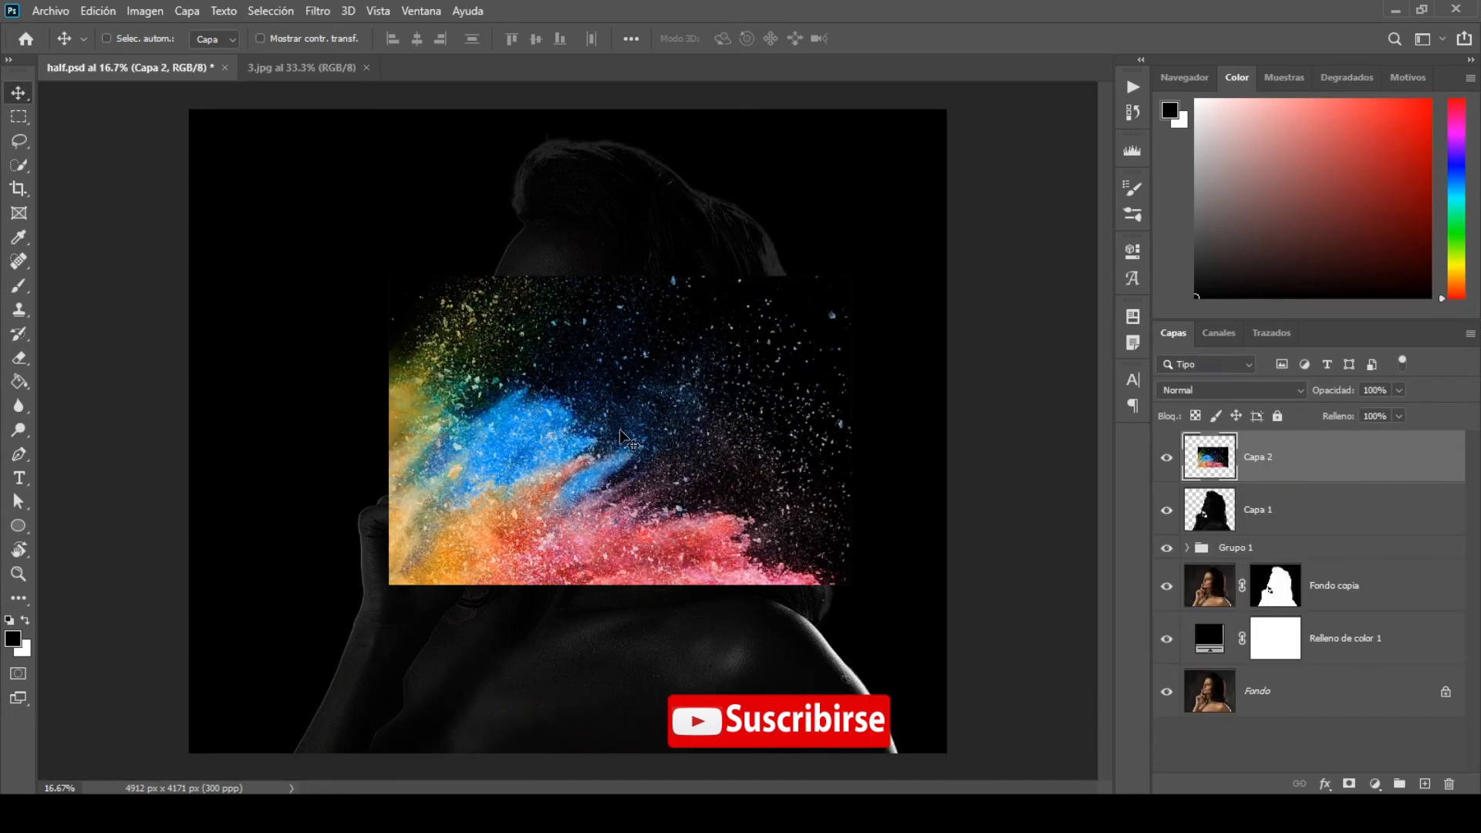
Step: Blend the powder layer with Sobreexponer color (Color Dodge), and scale it to 246.13% and rotate it about 16° to cover the figure
{"action": "left_click", "coordinate": [1244, 392]}
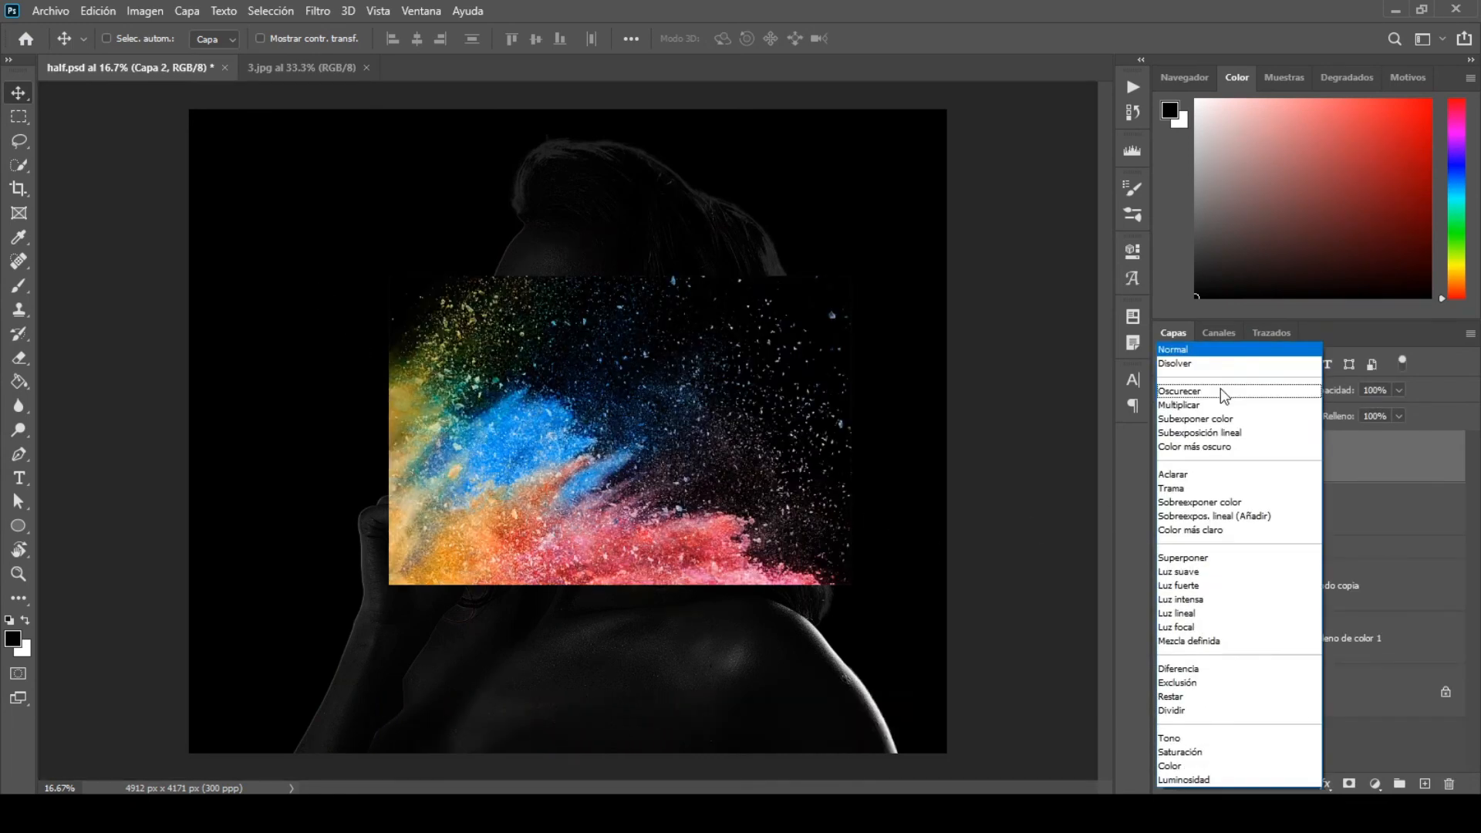
{"action": "left_click", "coordinate": [1221, 504]}
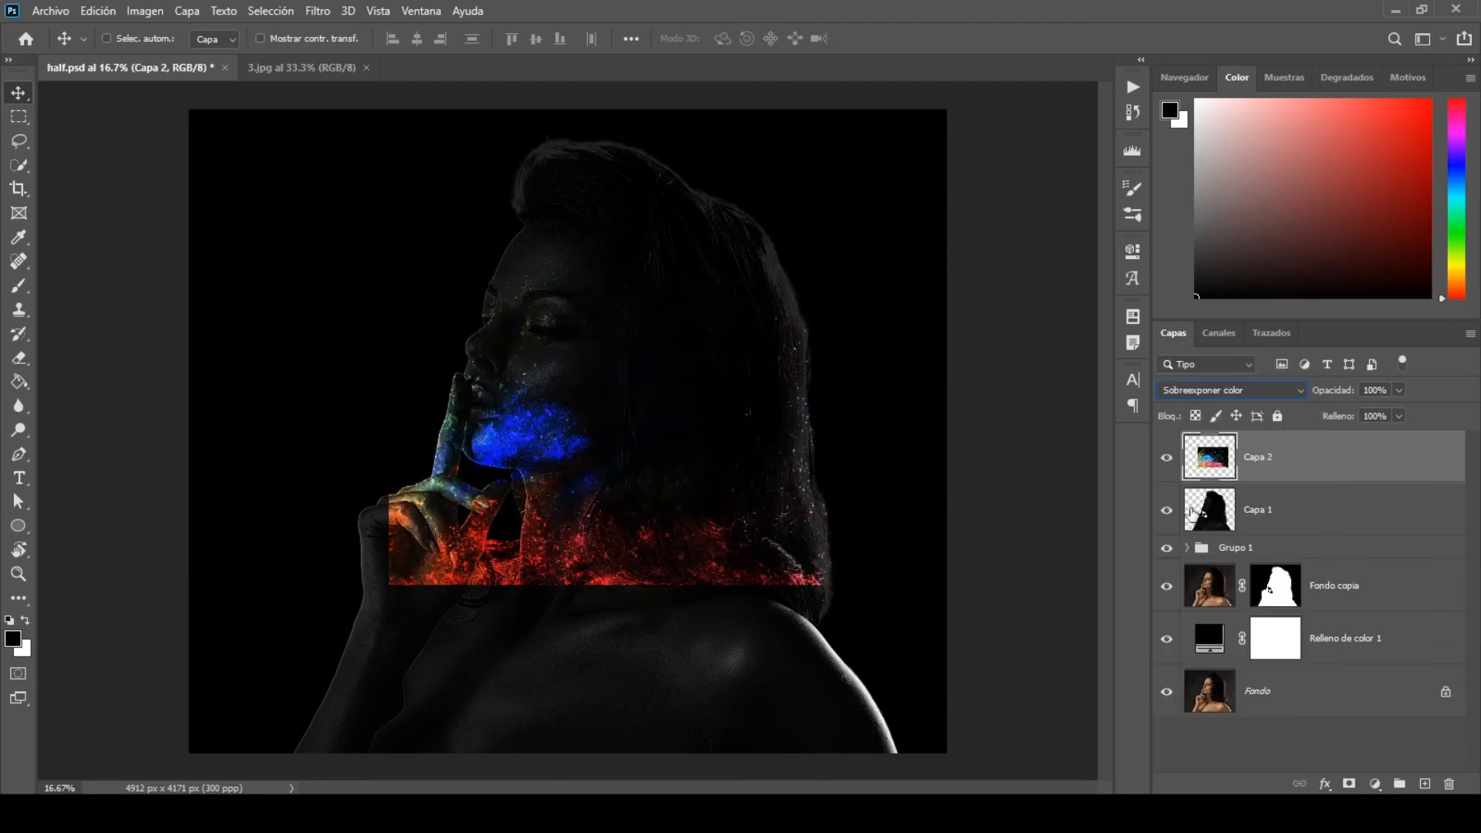
{"action": "left_click", "coordinate": [100, 15]}
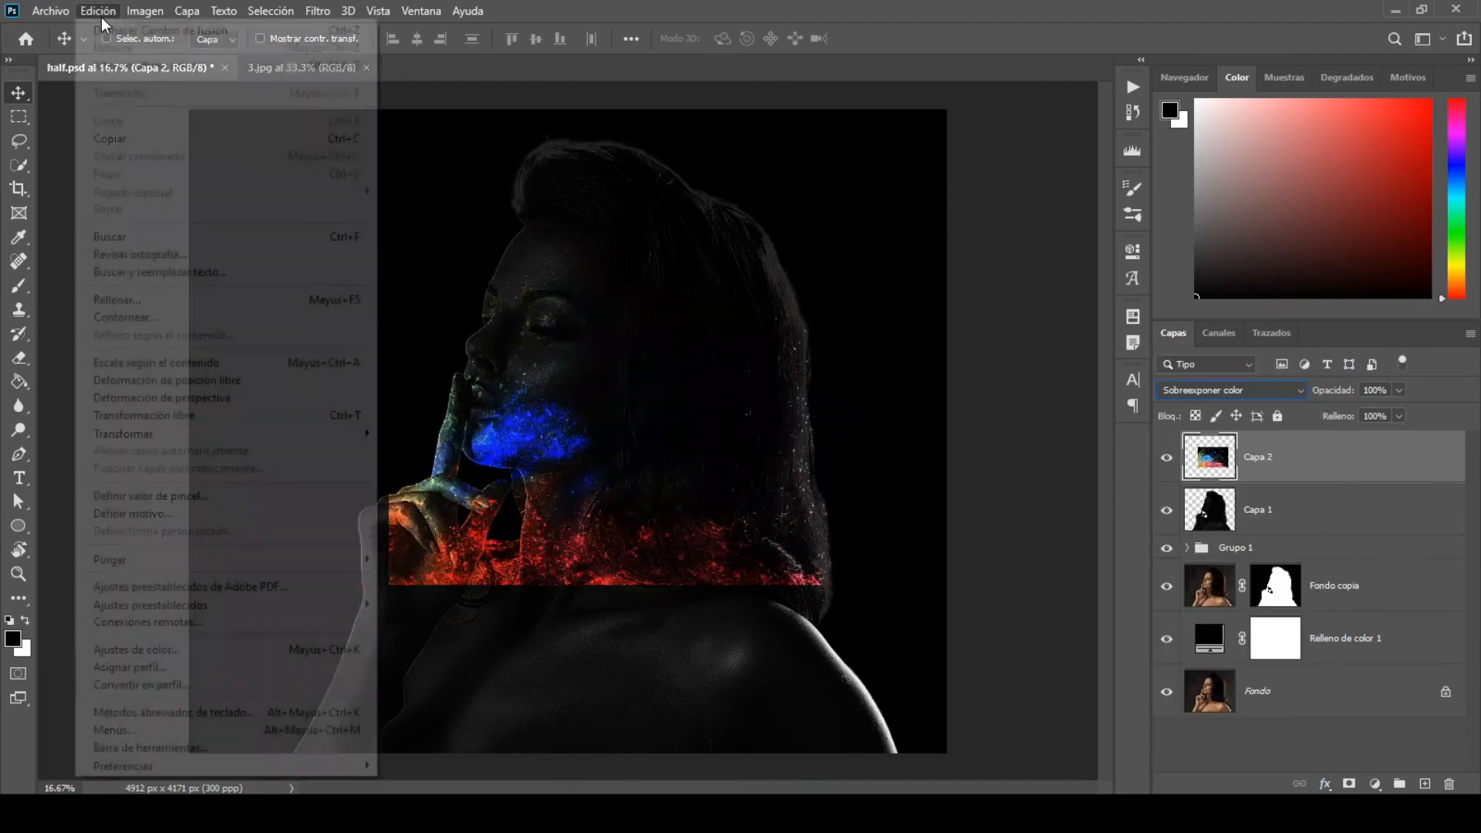
{"action": "left_click", "coordinate": [150, 416]}
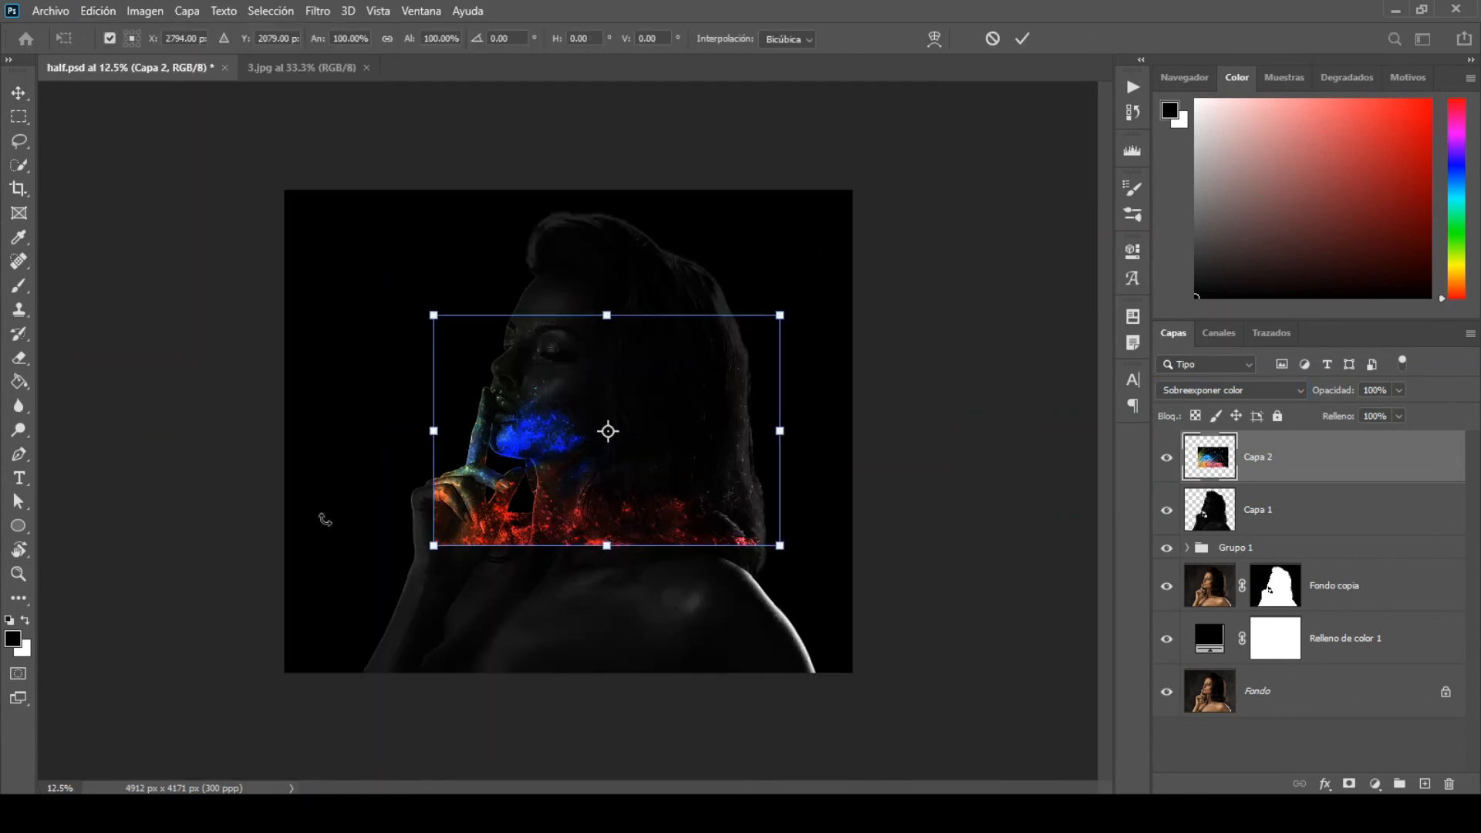
{"action": "left_click_drag", "start_coordinate": [780, 549], "coordinate": [988, 722]}
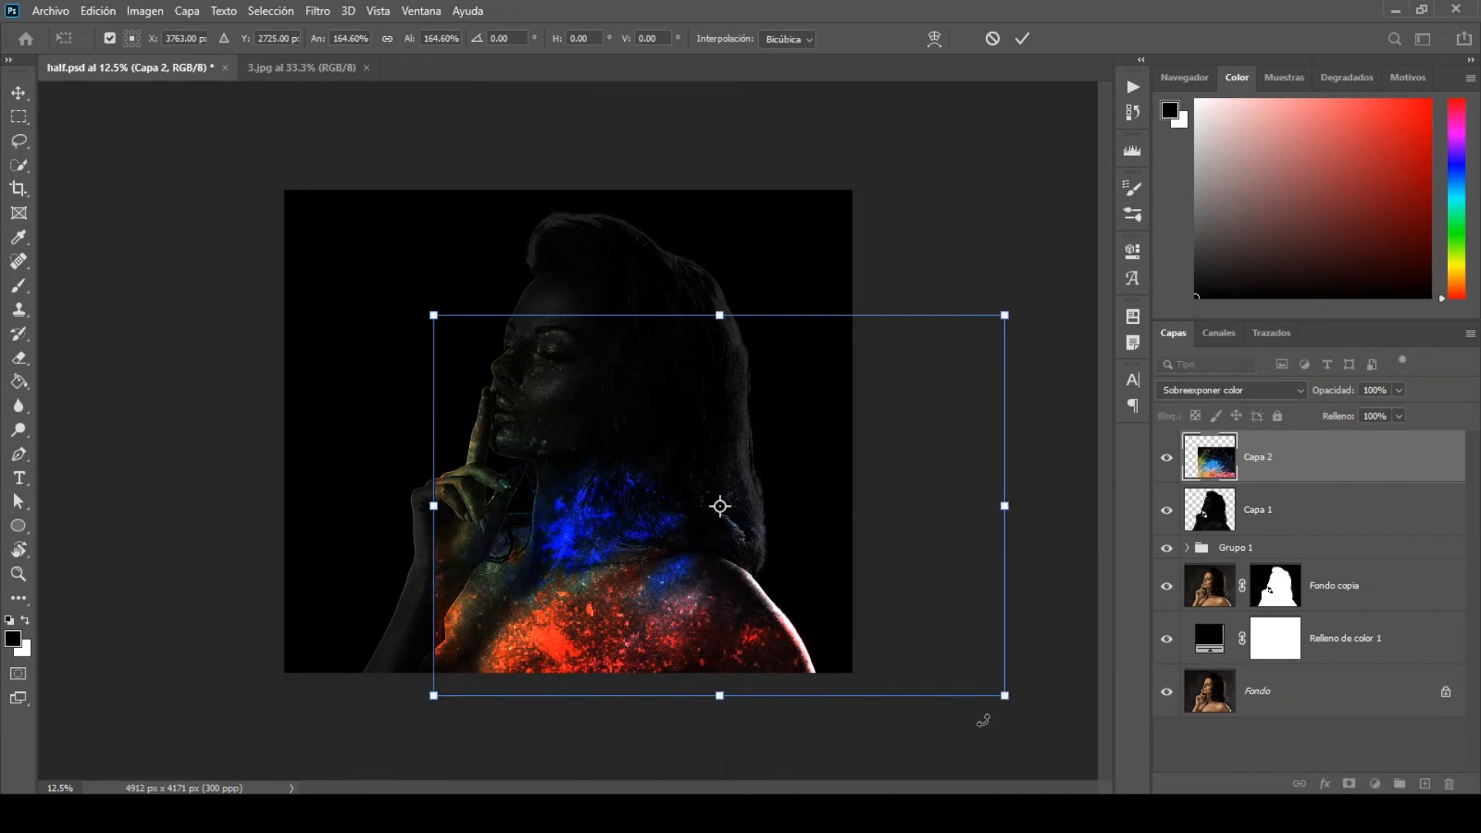
{"action": "left_click_drag", "start_coordinate": [438, 321], "coordinate": [210, 182]}
{"action": "left_click_drag", "start_coordinate": [1052, 486], "coordinate": [1050, 637]}
{"action": "left_click_drag", "start_coordinate": [150, 584], "coordinate": [93, 645]}
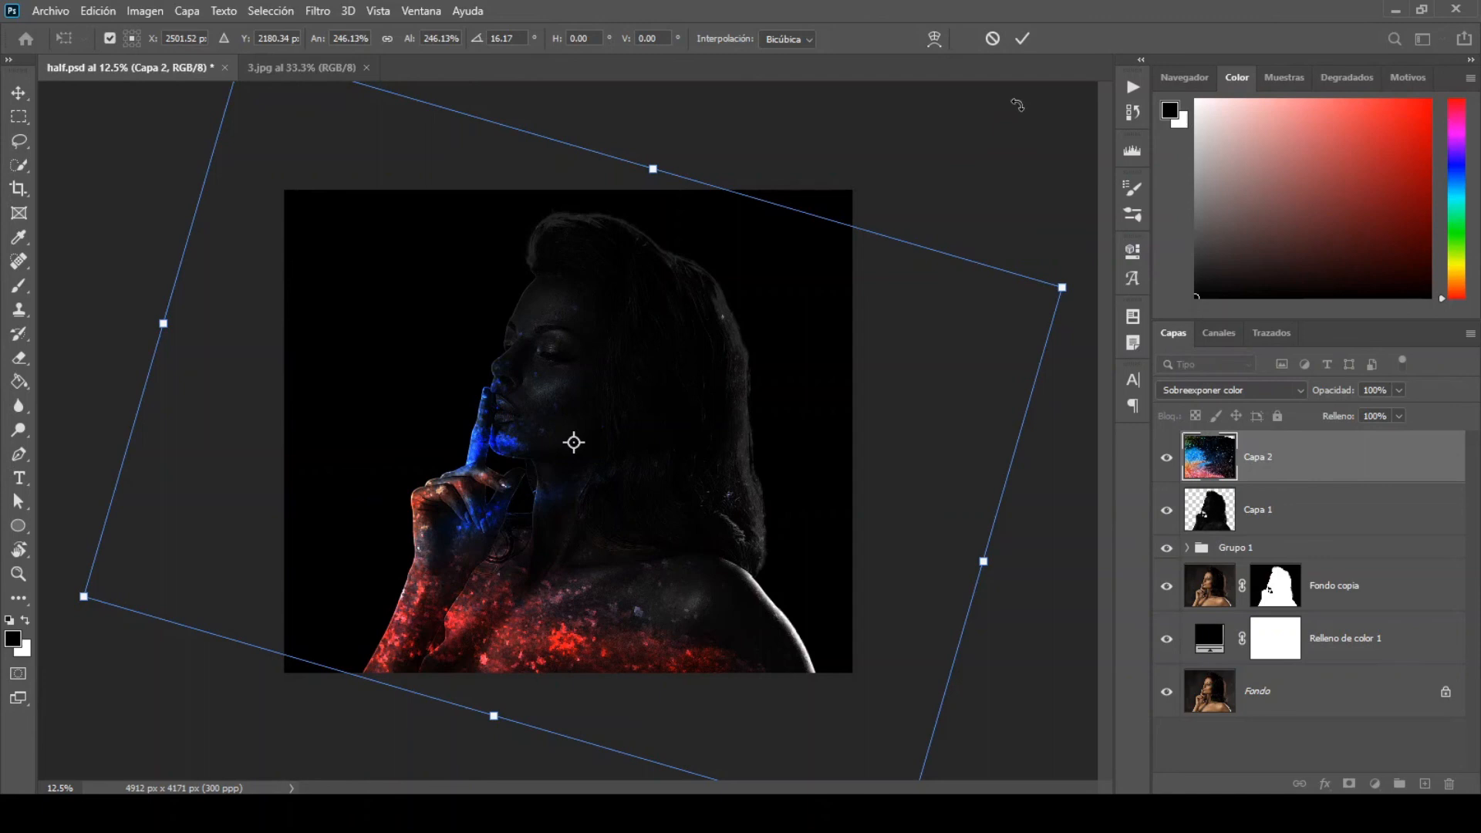
{"action": "left_click", "coordinate": [1022, 38]}
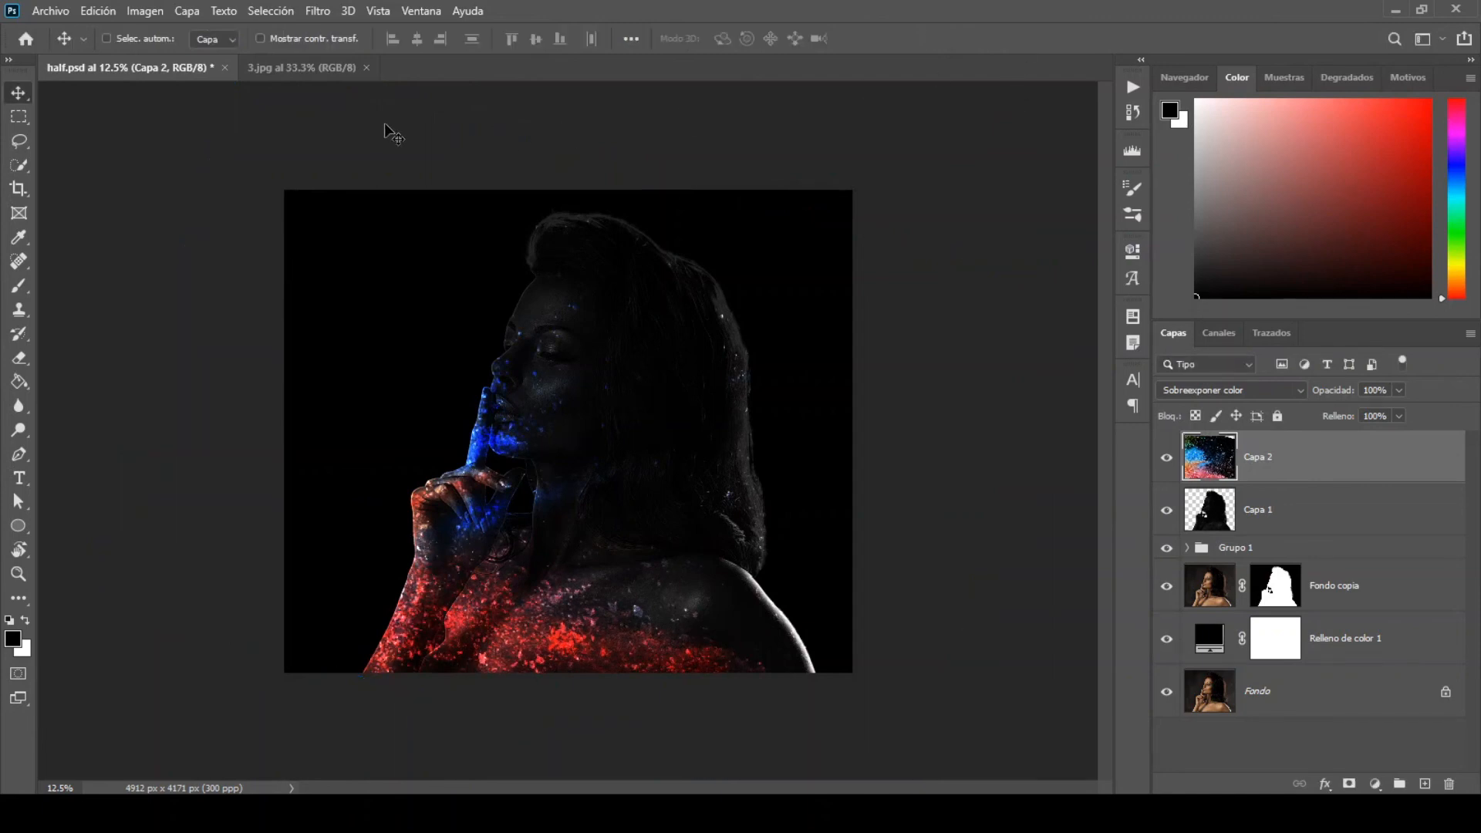
Step: Open the blue powder image 2 and place it in half.psd as a new layer above the first powder layer
{"action": "left_click", "coordinate": [65, 10]}
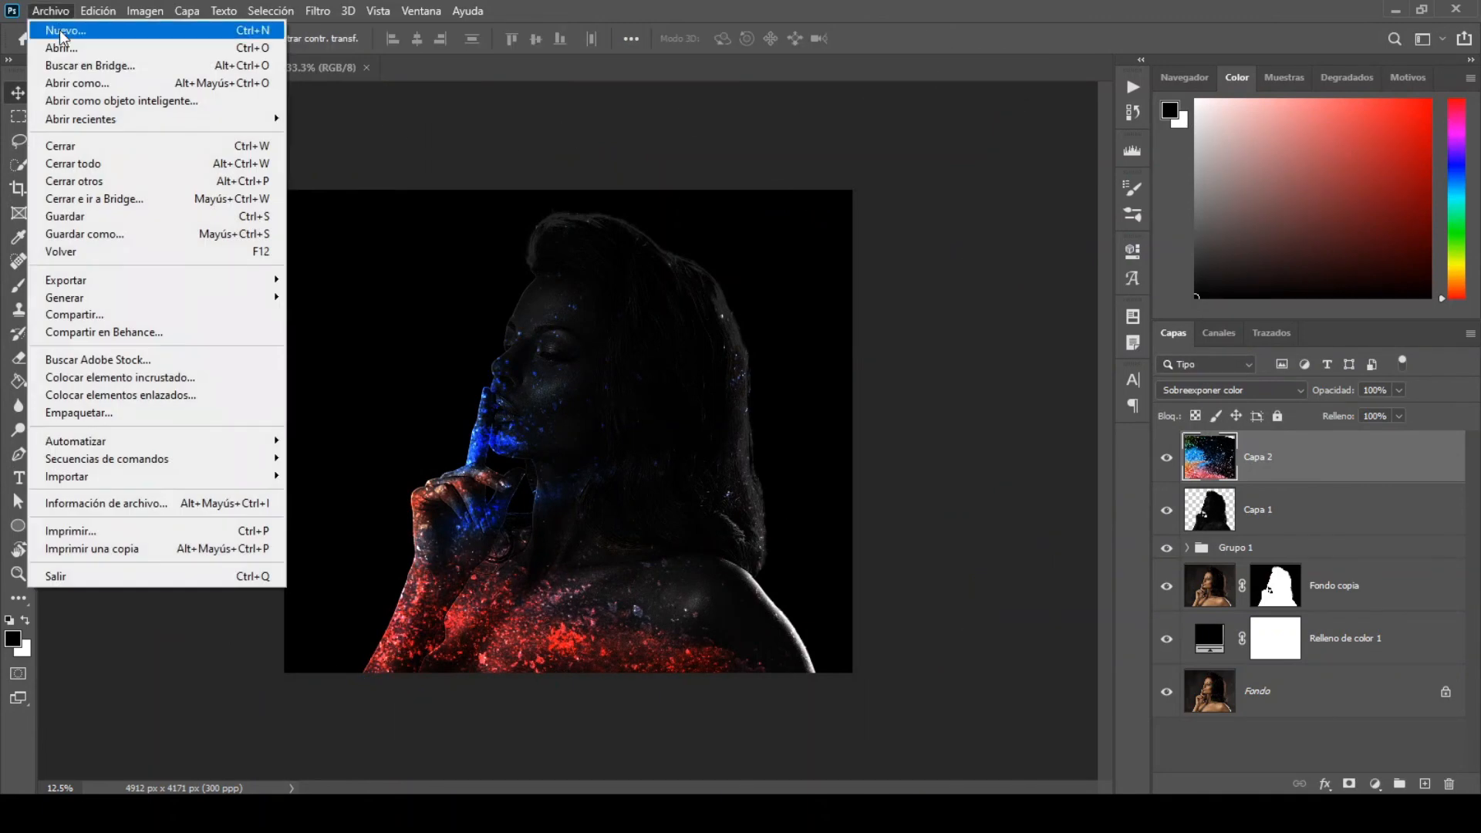
{"action": "key", "text": "Escape"}
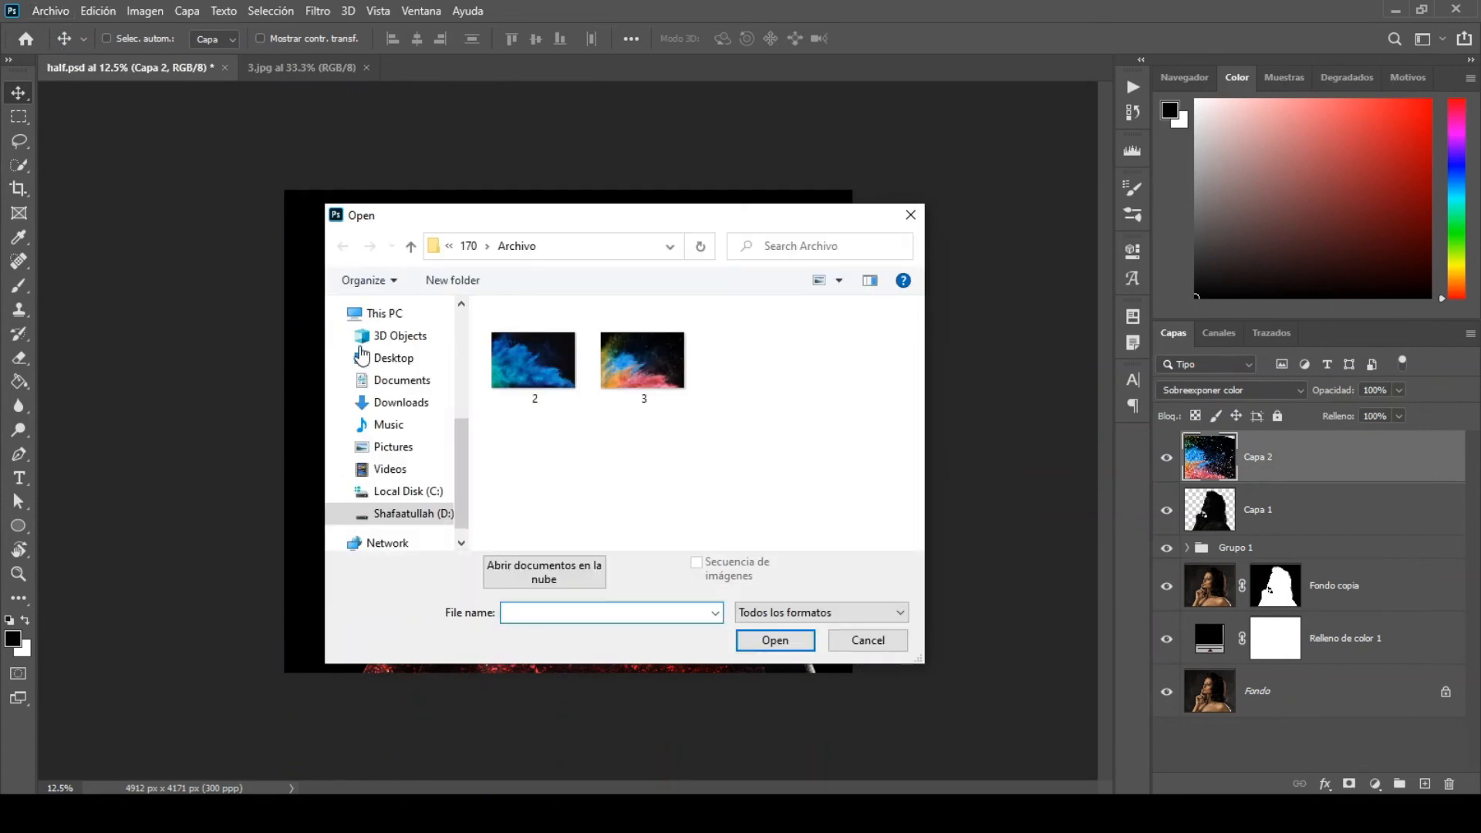
{"action": "left_click", "coordinate": [571, 366]}
{"action": "left_click", "coordinate": [775, 639]}
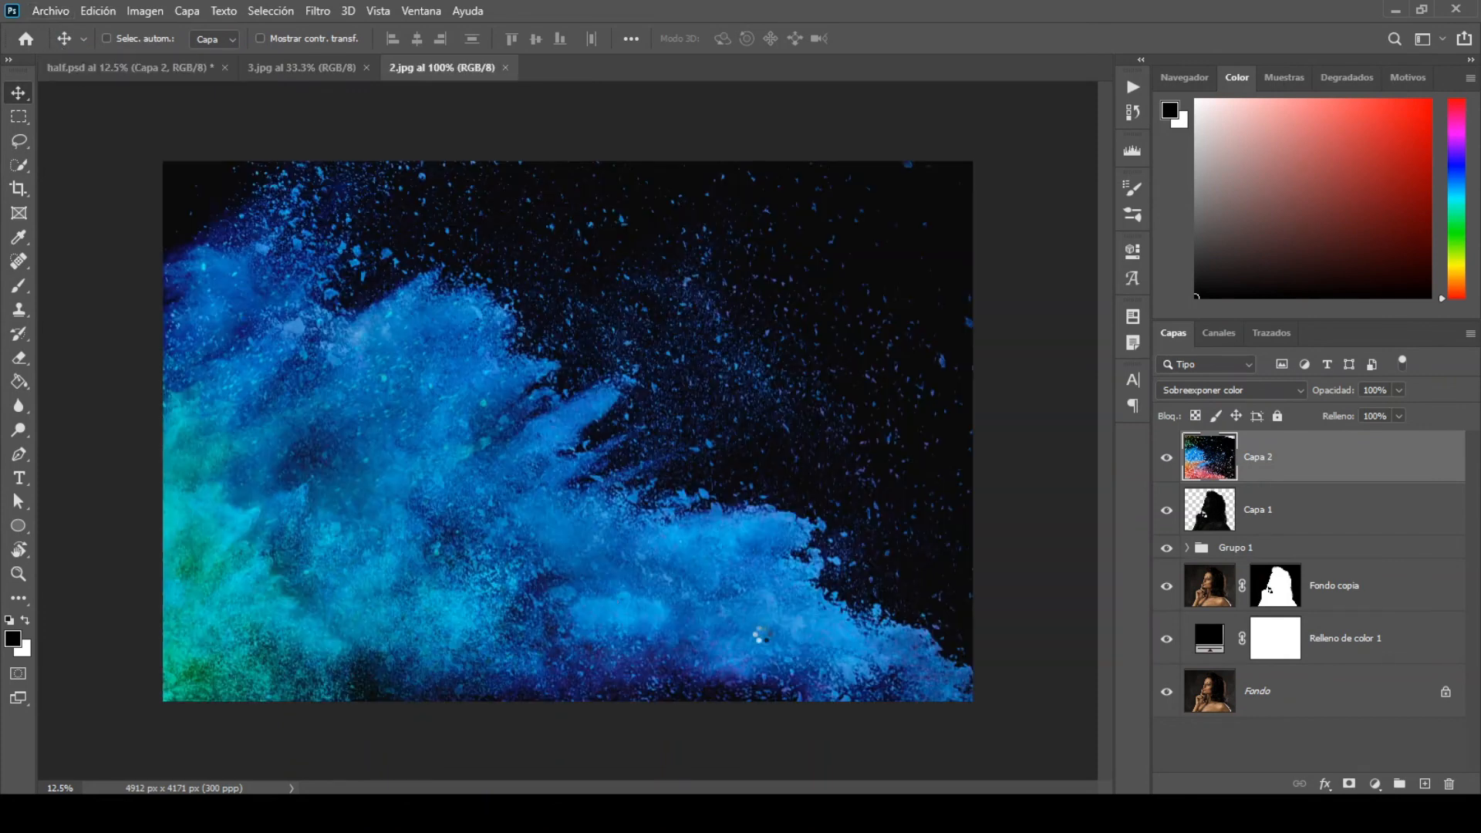
{"action": "left_click_drag", "start_coordinate": [761, 634], "coordinate": [351, 382]}
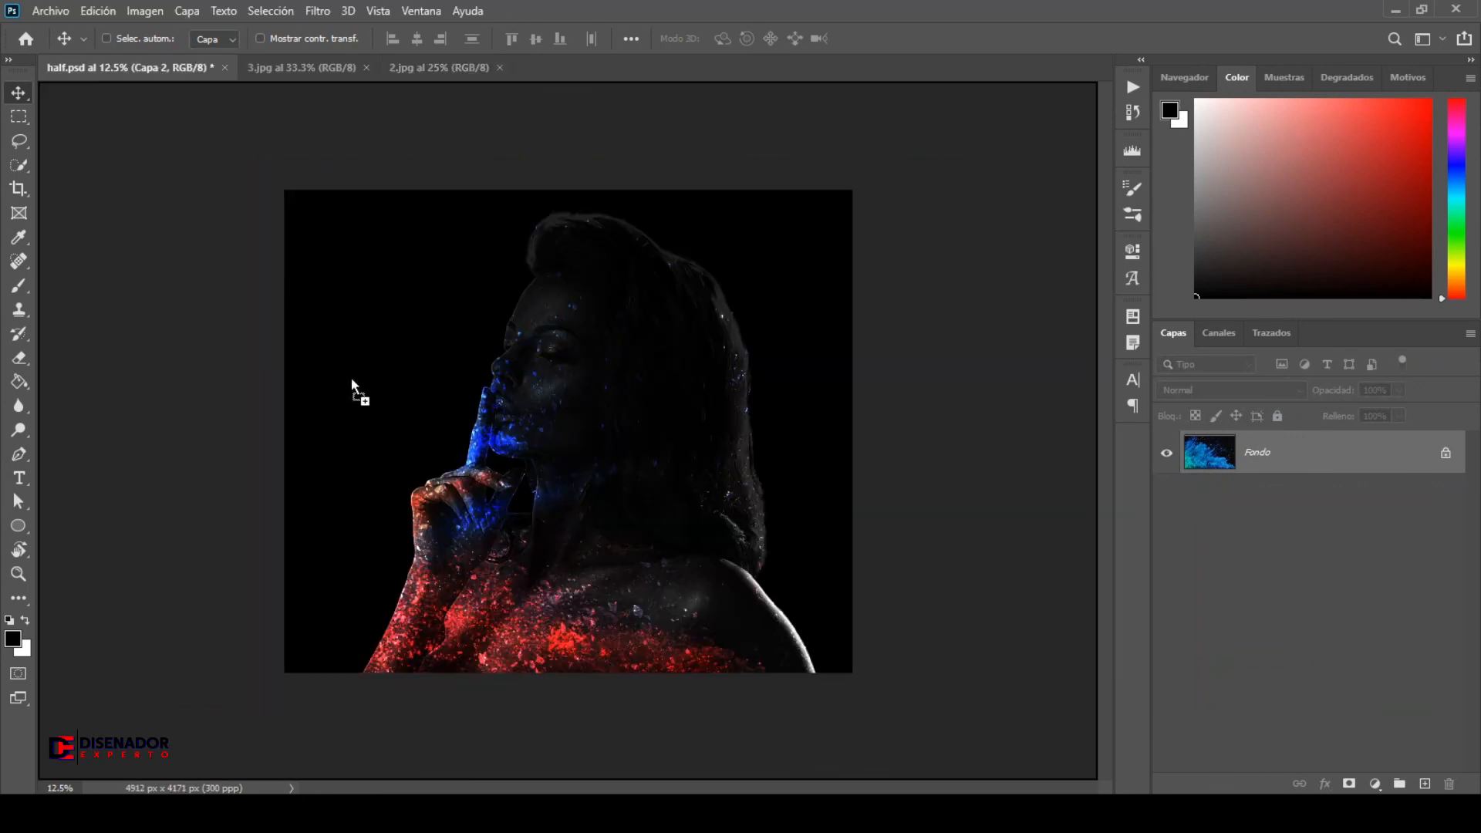
{"action": "left_click_drag", "start_coordinate": [600, 437], "coordinate": [600, 439]}
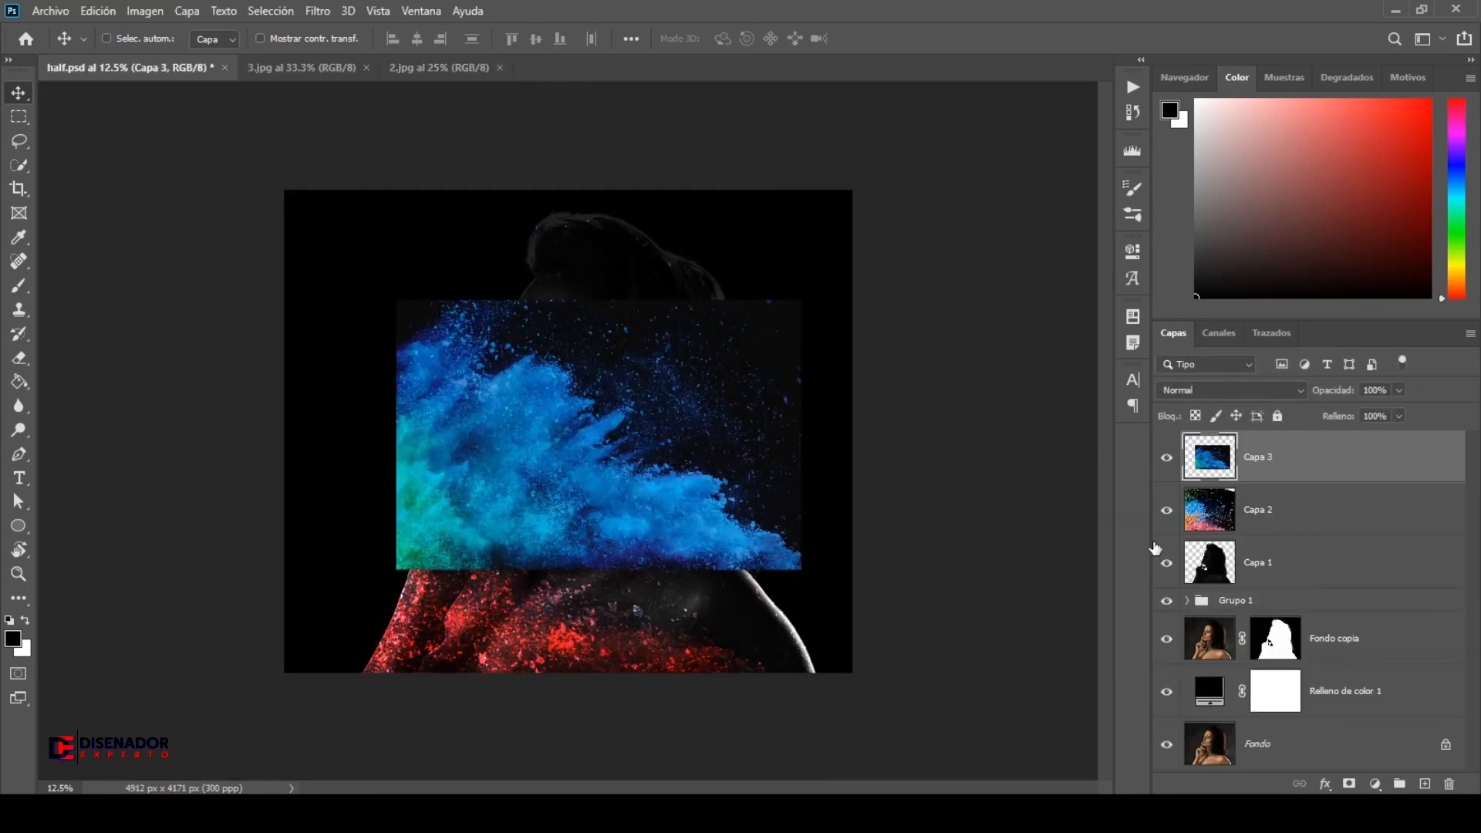
Step: Blend the blue powder layer with Sobreexponer color (Color Dodge), then scale it to 128% and position it over the woman's chest and shoulder
{"action": "left_click", "coordinate": [1226, 393]}
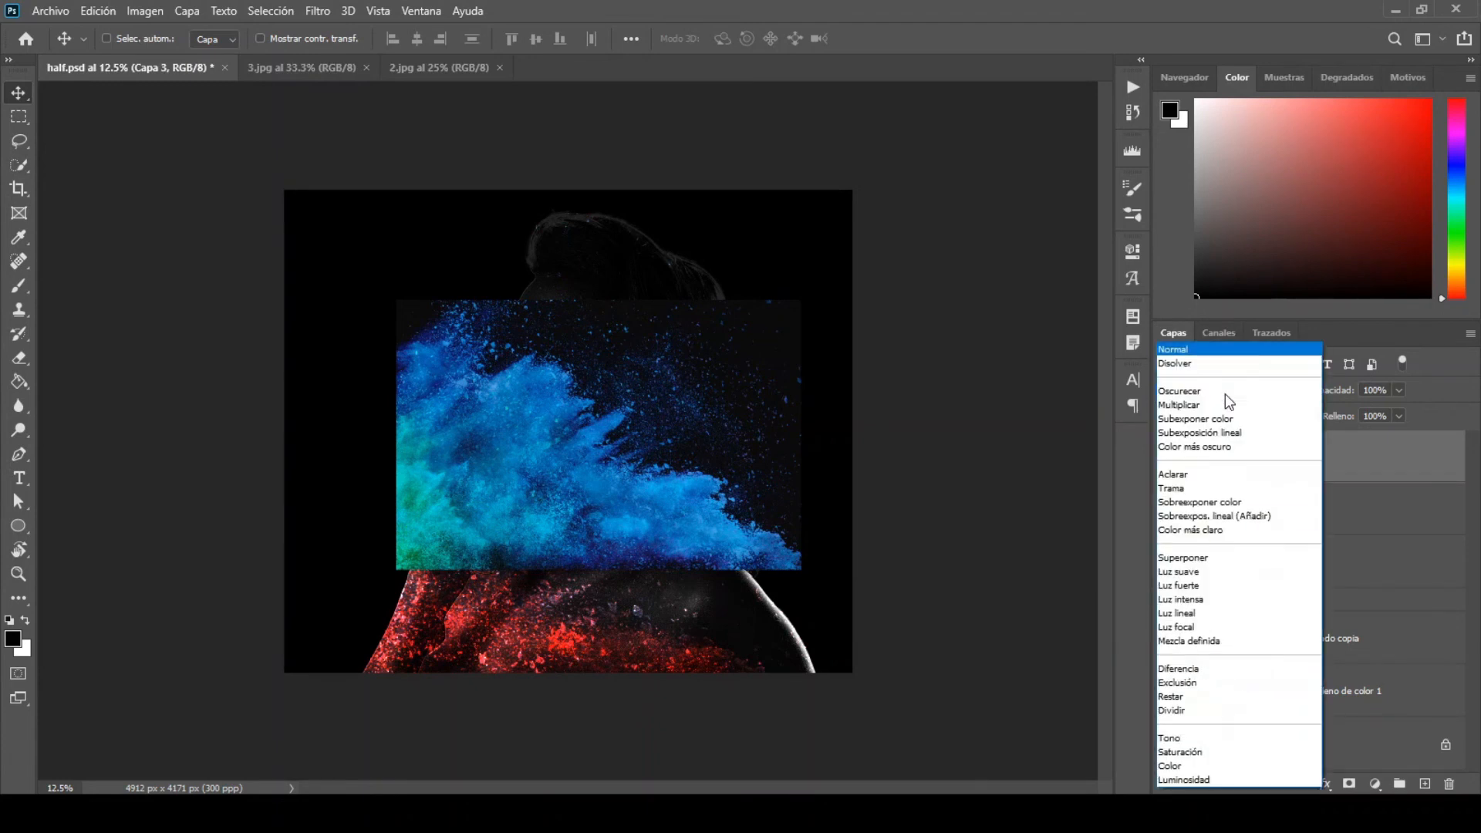
{"action": "left_click", "coordinate": [1222, 503]}
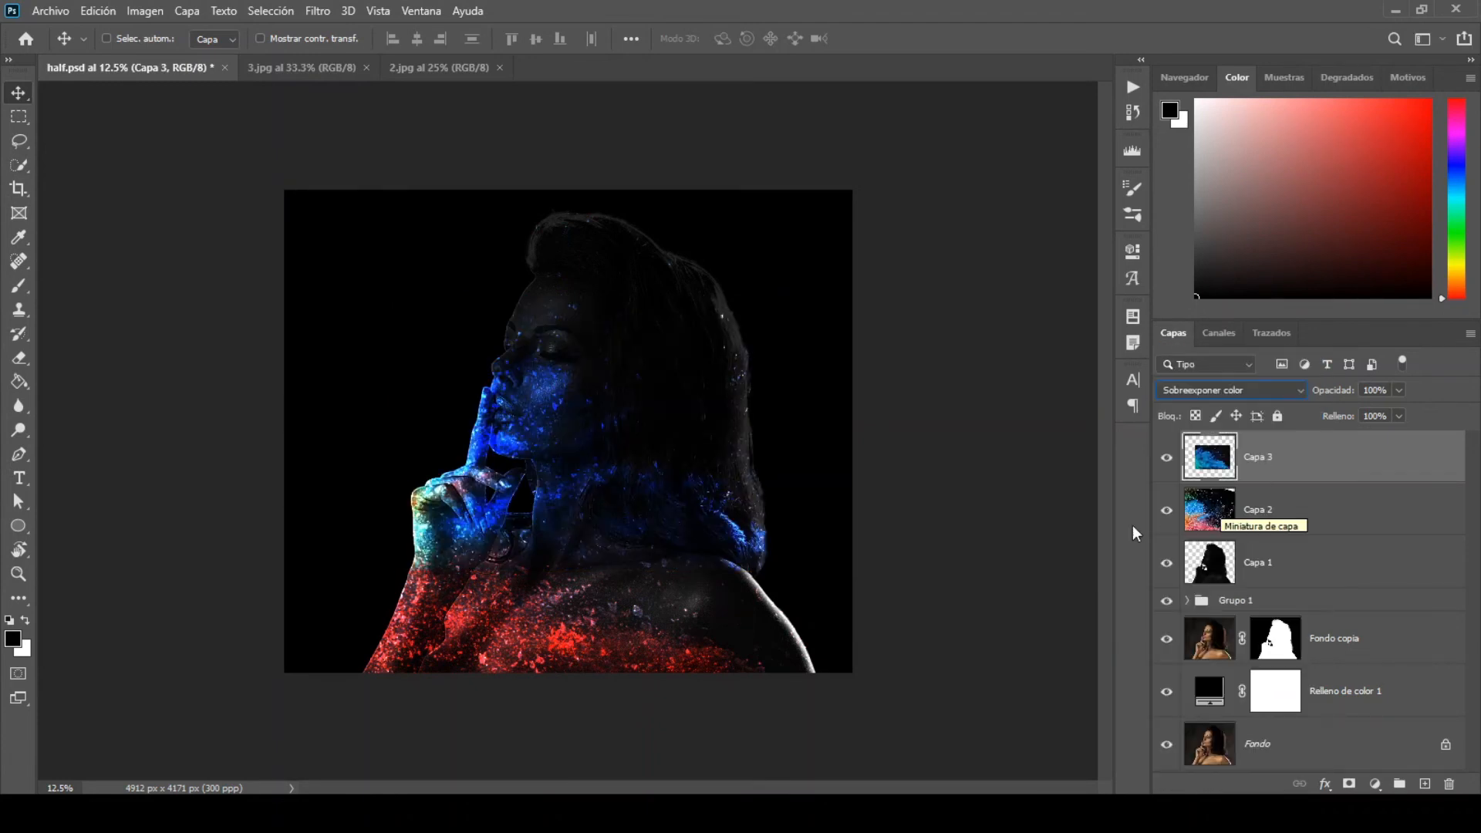
{"action": "left_click", "coordinate": [113, 12]}
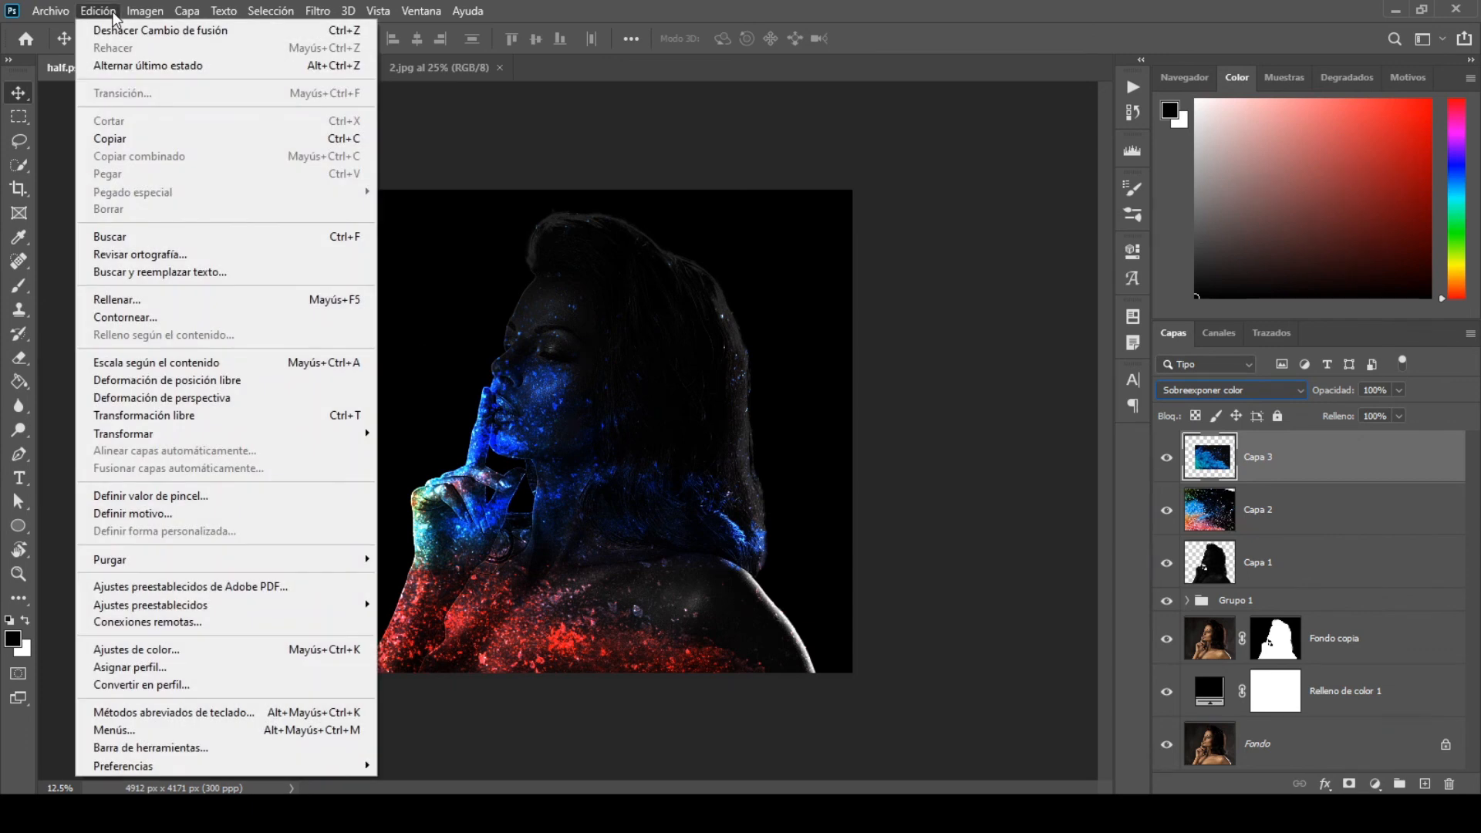
{"action": "left_click", "coordinate": [169, 413]}
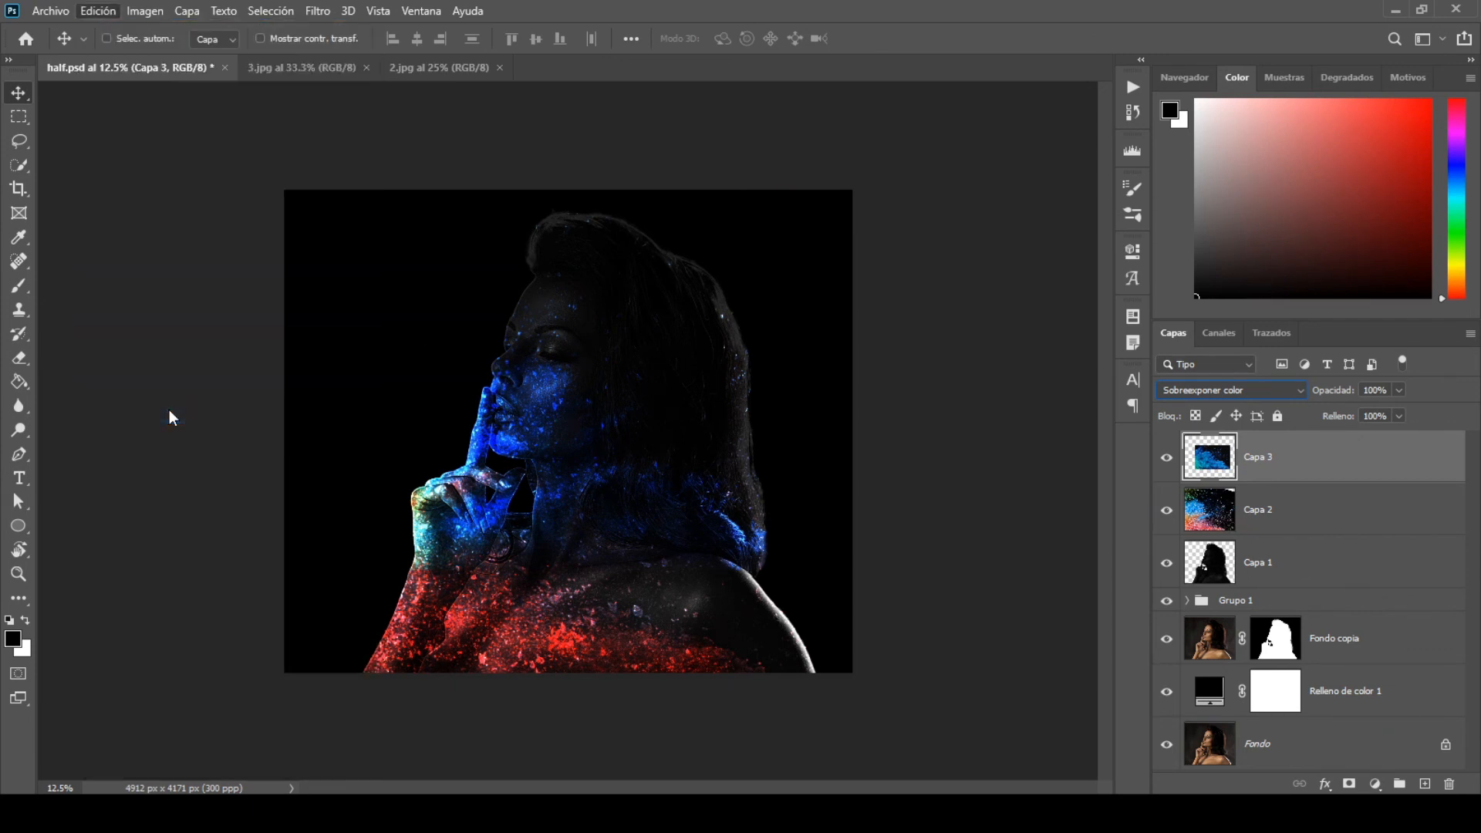
{"action": "left_click_drag", "start_coordinate": [802, 571], "coordinate": [841, 627]}
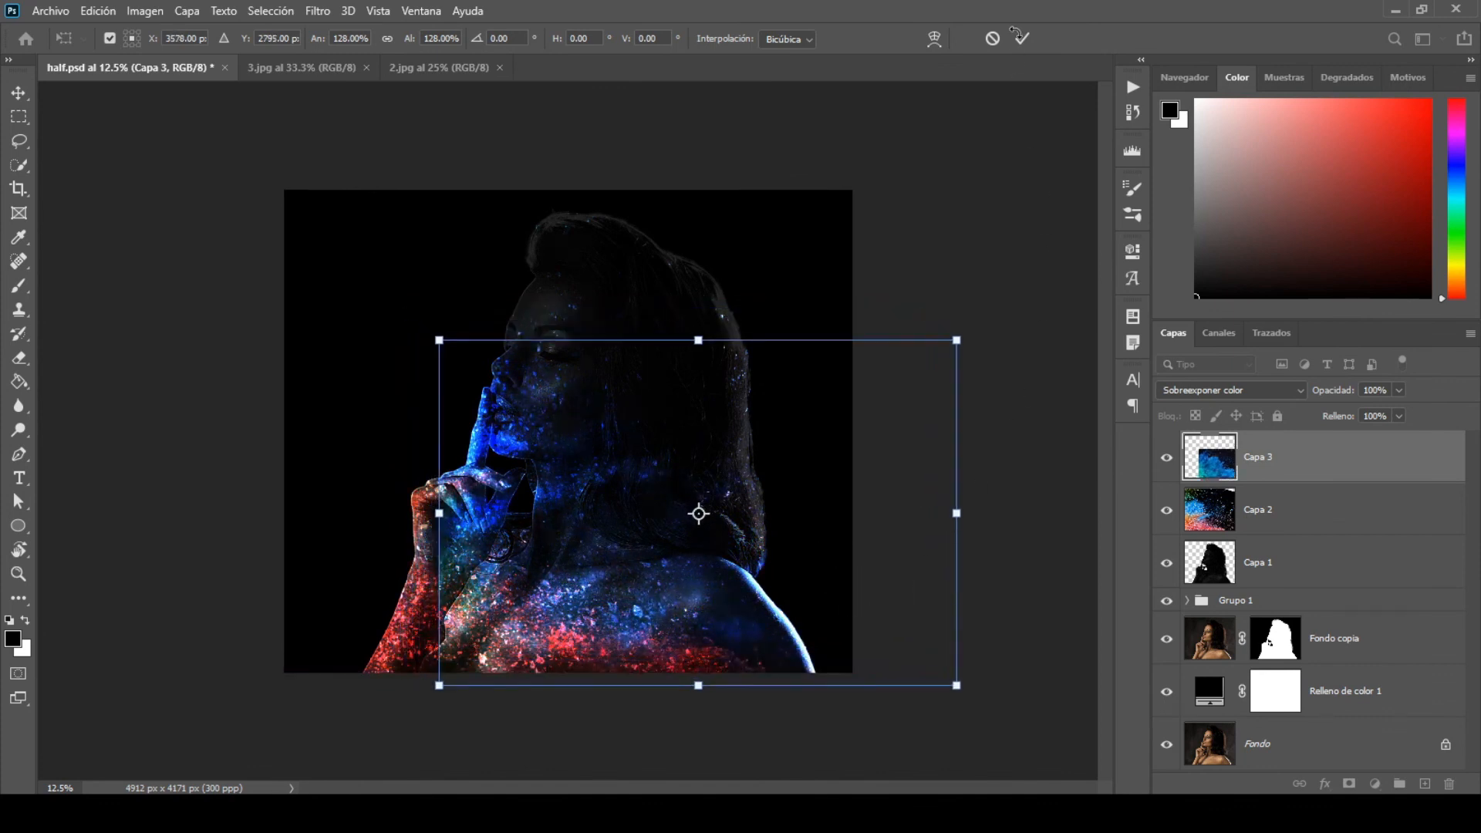
{"action": "left_click", "coordinate": [1021, 39]}
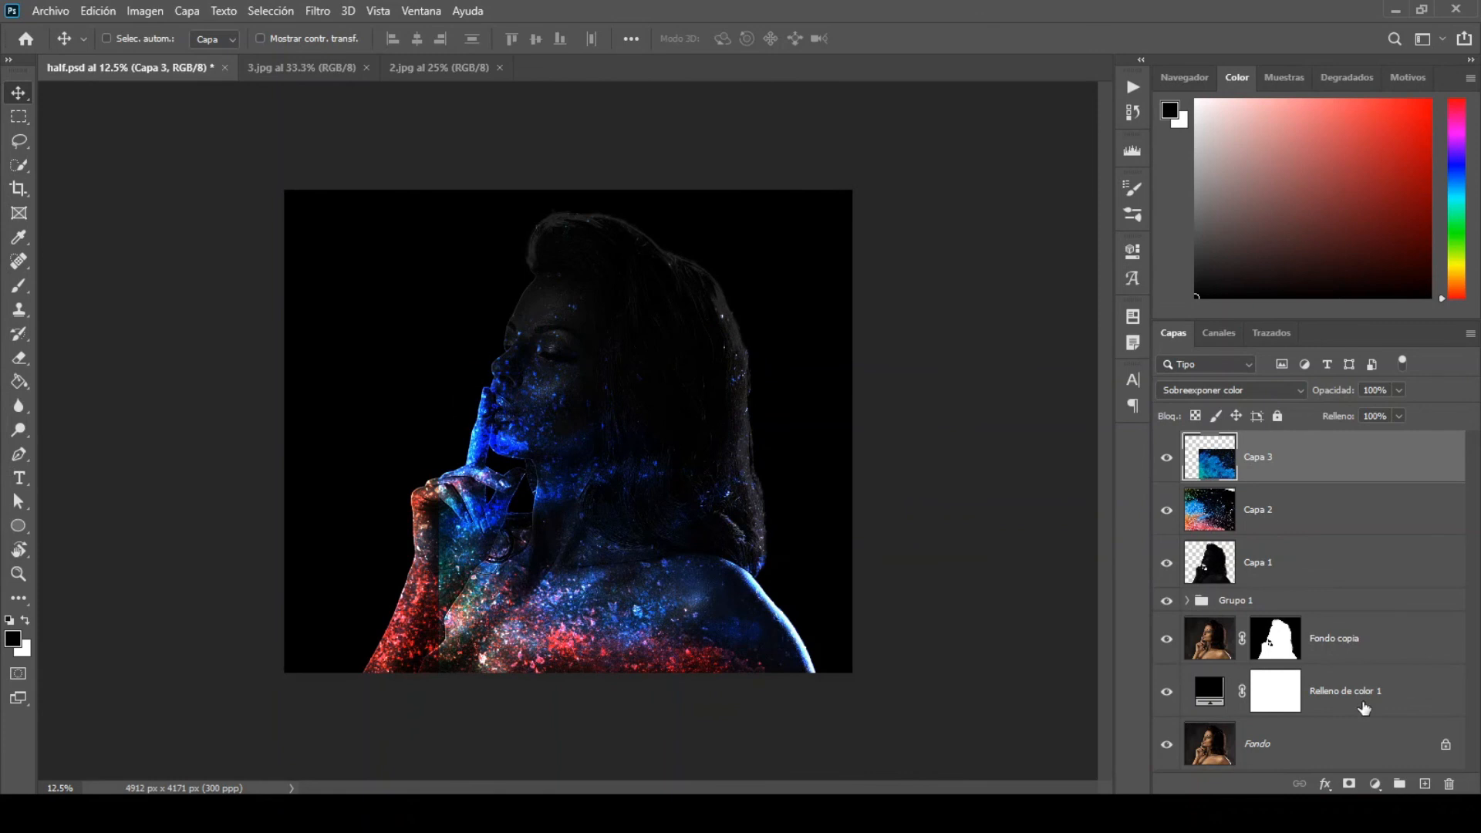
Step: Add a Tono/saturación (Hue/Saturation) adjustment clipped to the blue powder layer, with Colorear (Colorize) enabled and the hue set to +77
{"action": "left_click", "coordinate": [1378, 782]}
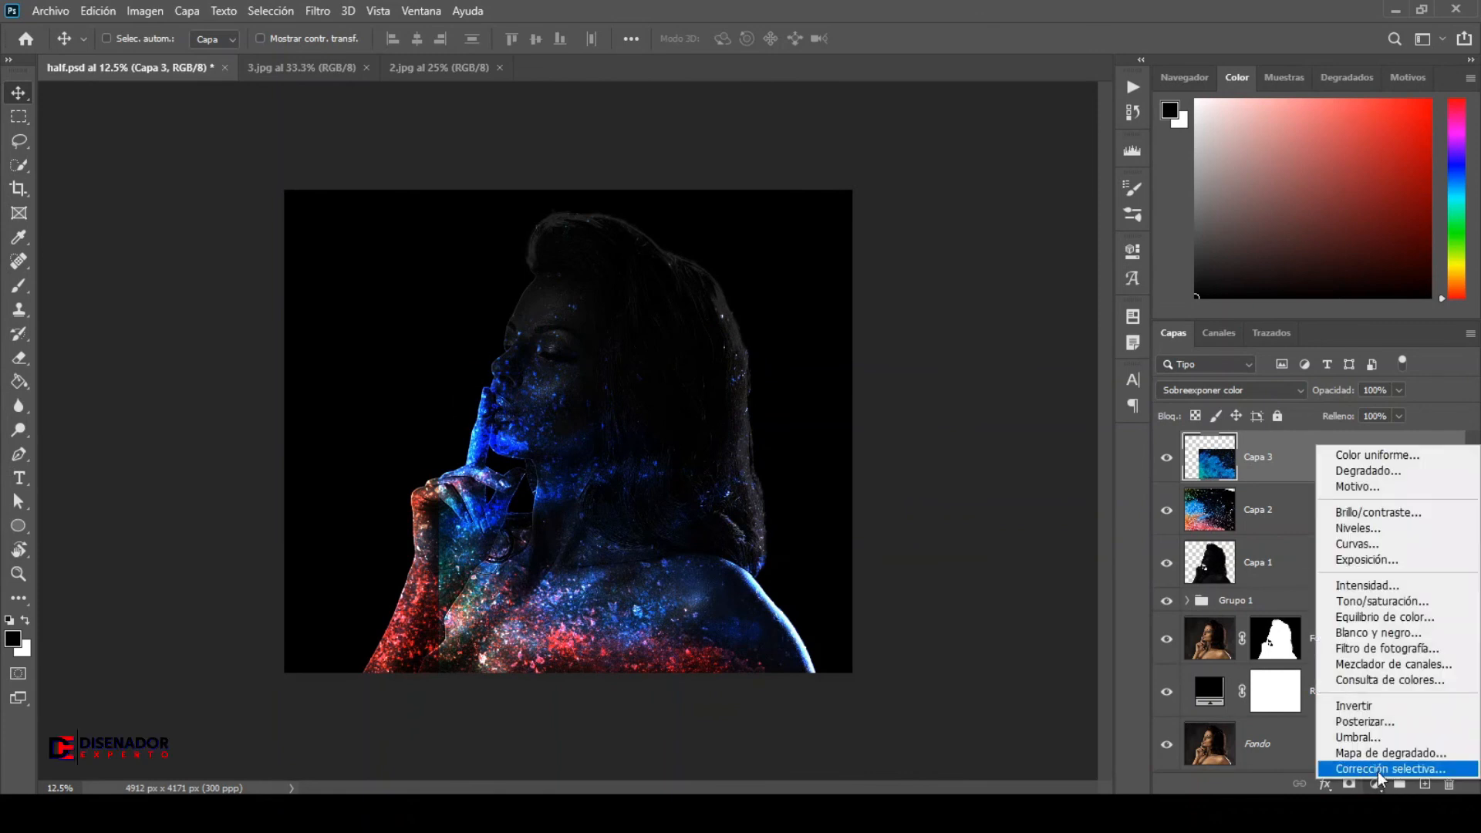
{"action": "left_click", "coordinate": [1371, 599]}
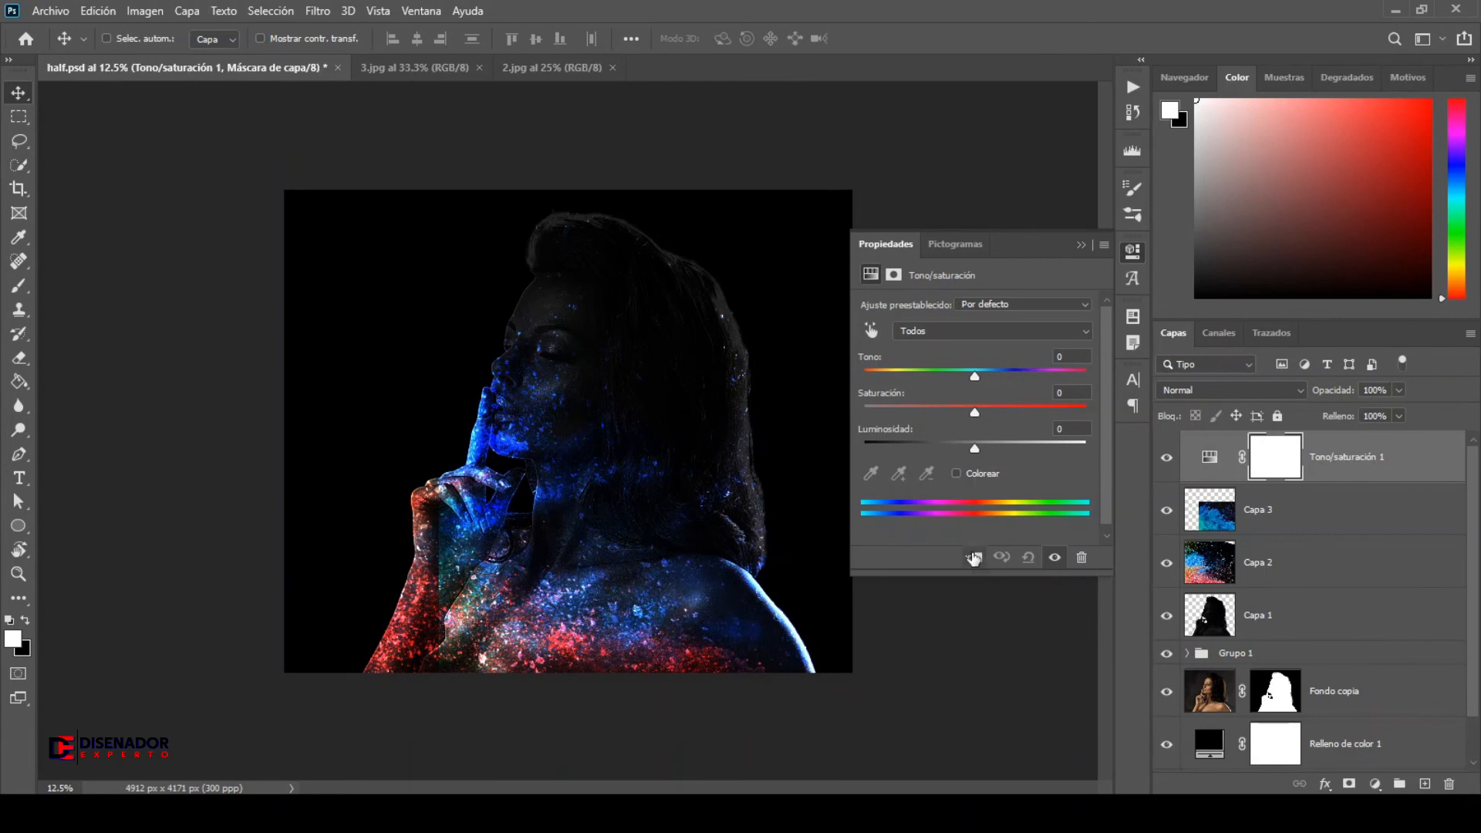
{"action": "left_click", "coordinate": [974, 557]}
{"action": "left_click", "coordinate": [958, 472]}
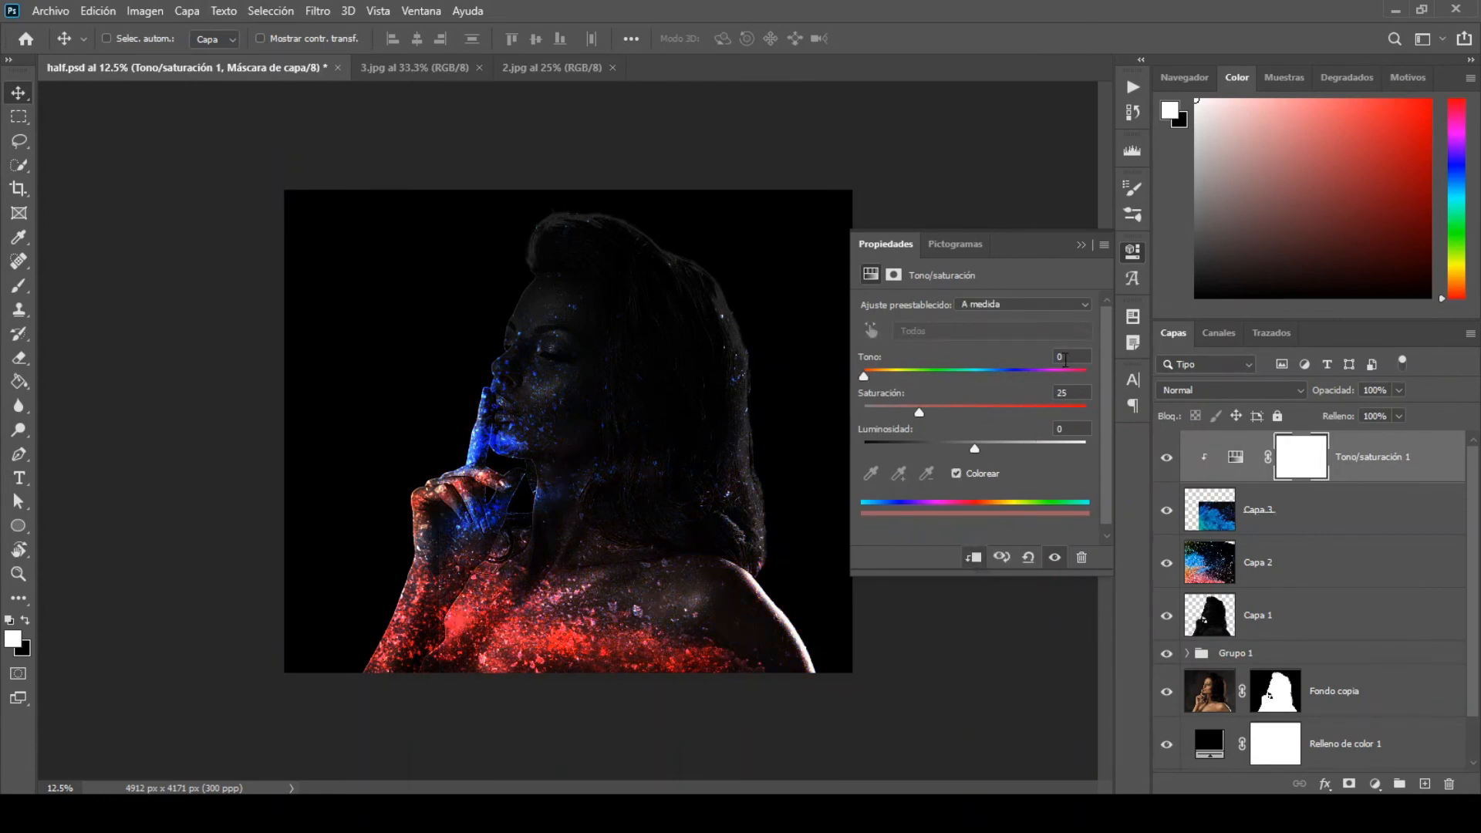
{"action": "type", "text": "77"}
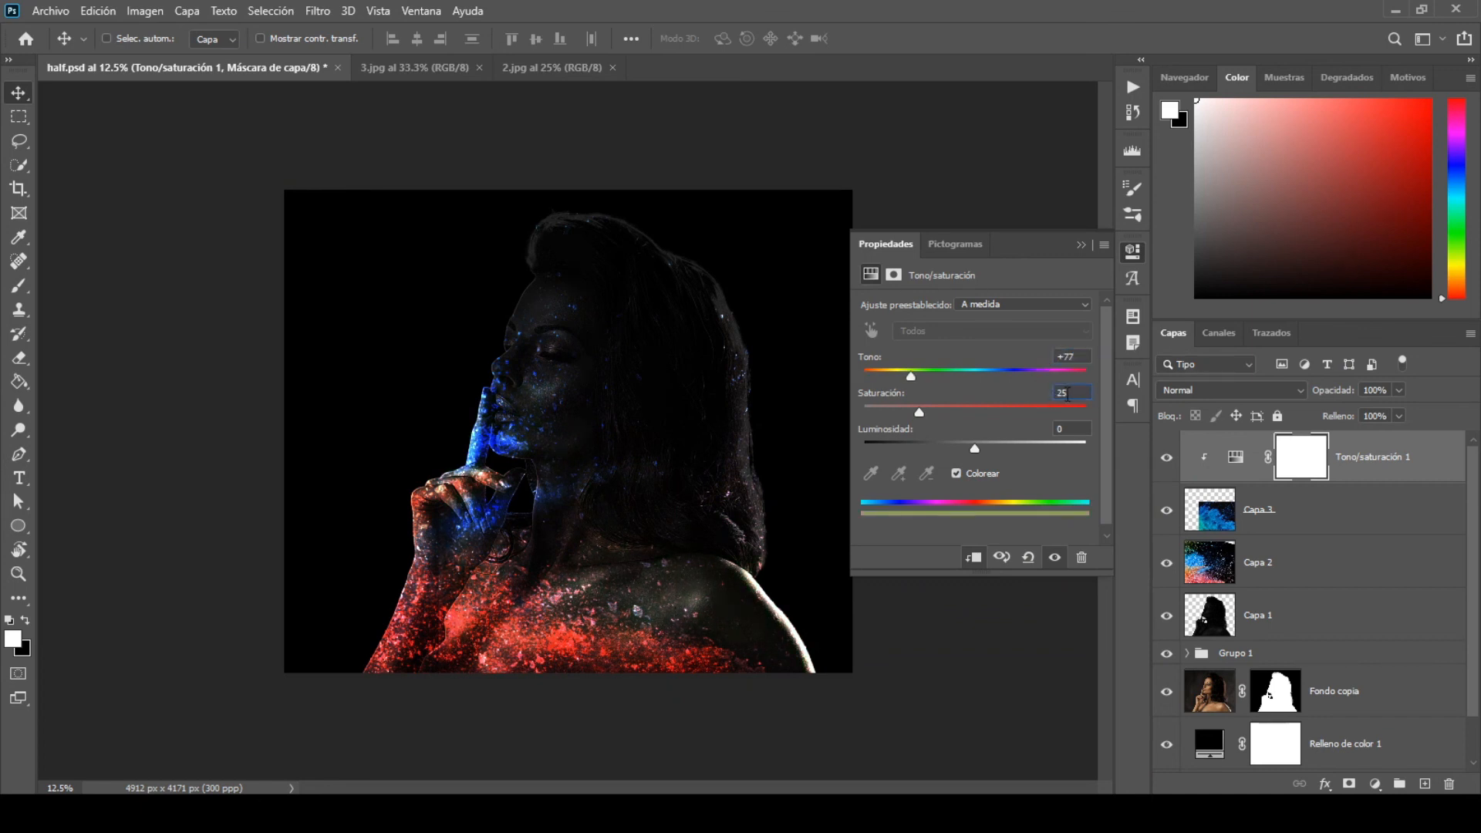